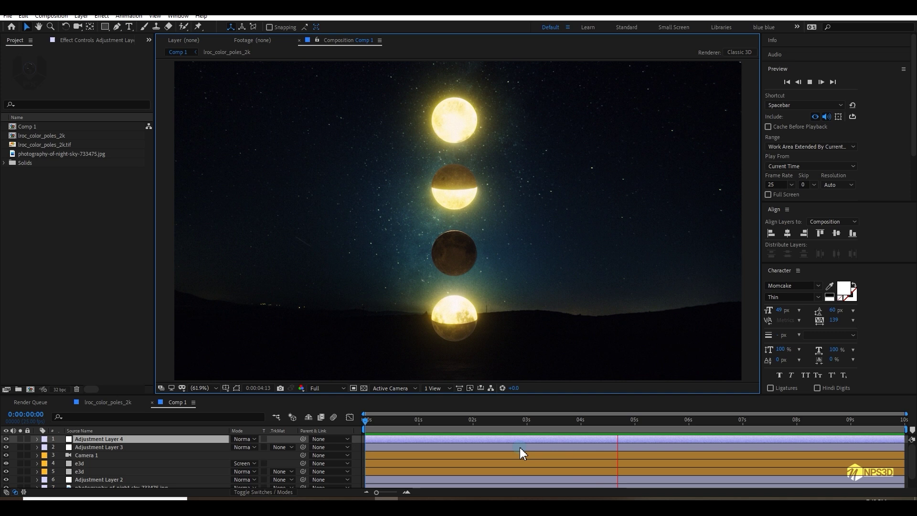
Create a new 1920 x 1080 composition from the HDTV 1080 25 preset with a duration of 0:00:40:05
{"action": "key", "text": "space"}
{"action": "left_click", "coordinate": [30, 389]}
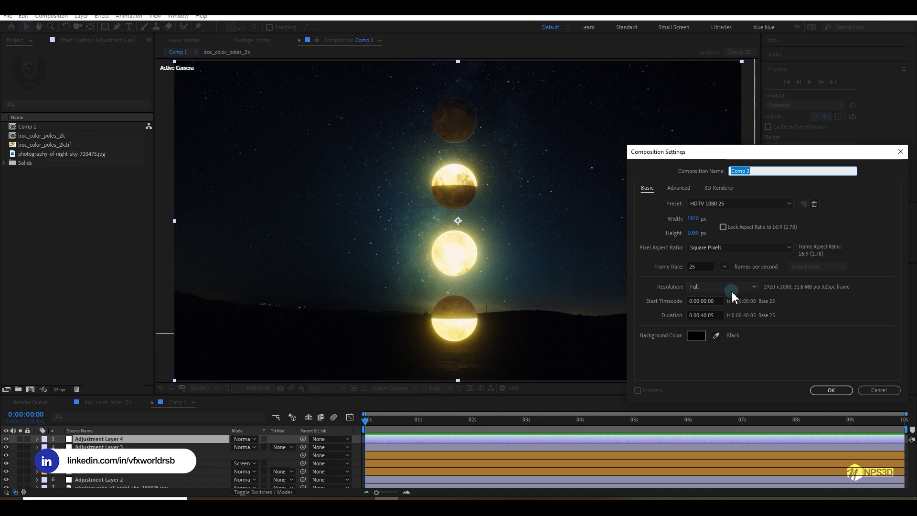
{"action": "left_click", "coordinate": [842, 394]}
Create a composition from the lroc_color_poles_2k.tif footage
{"action": "left_click", "coordinate": [36, 155]}
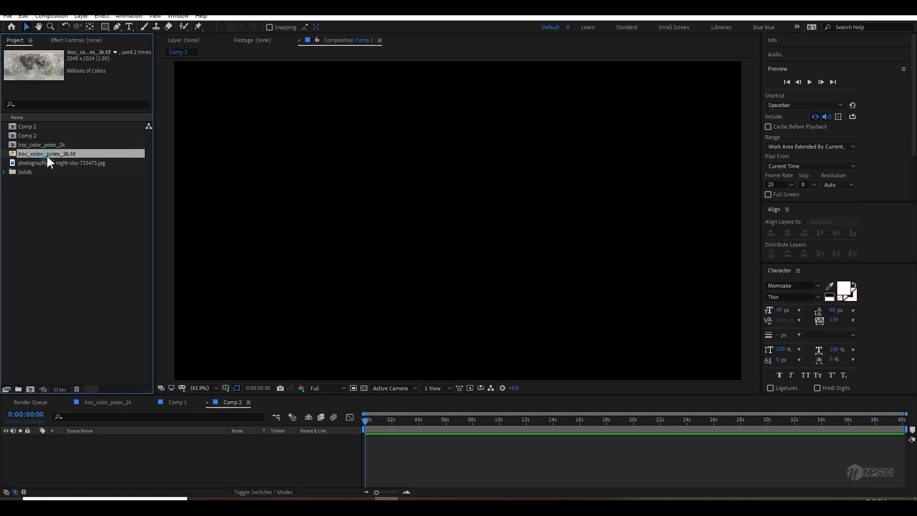
{"action": "right_click", "coordinate": [47, 155]}
{"action": "left_click", "coordinate": [22, 206]}
{"action": "left_click", "coordinate": [68, 154]}
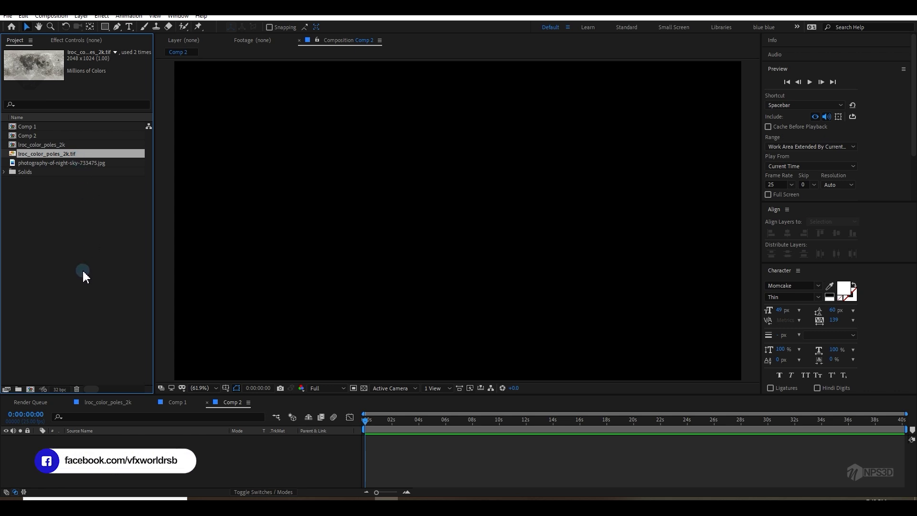
{"action": "left_click_drag", "start_coordinate": [42, 153], "coordinate": [30, 389]}
{"action": "key", "text": "comma"}
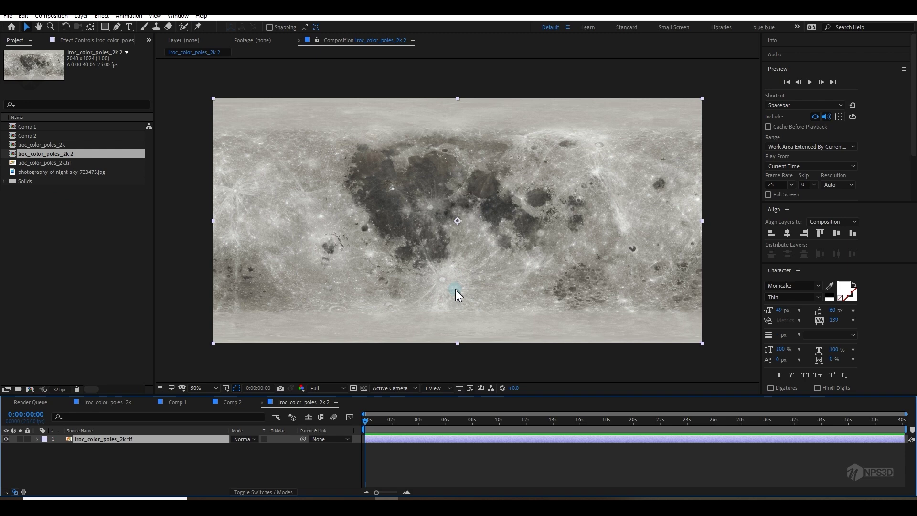
Rename the composition made from the moon image as "moon texture"
{"action": "left_click", "coordinate": [57, 153]}
{"action": "key", "text": "Return"}
{"action": "type", "text": "mo"}
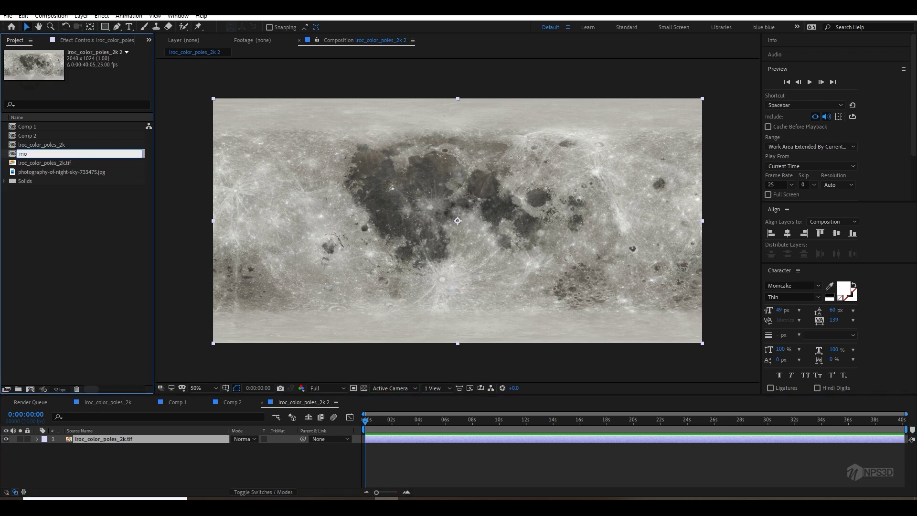
{"action": "type", "text": "on text"}
Add a new solid layer named "e3d" to Comp 2
{"action": "mouse_move", "coordinate": [239, 365]}
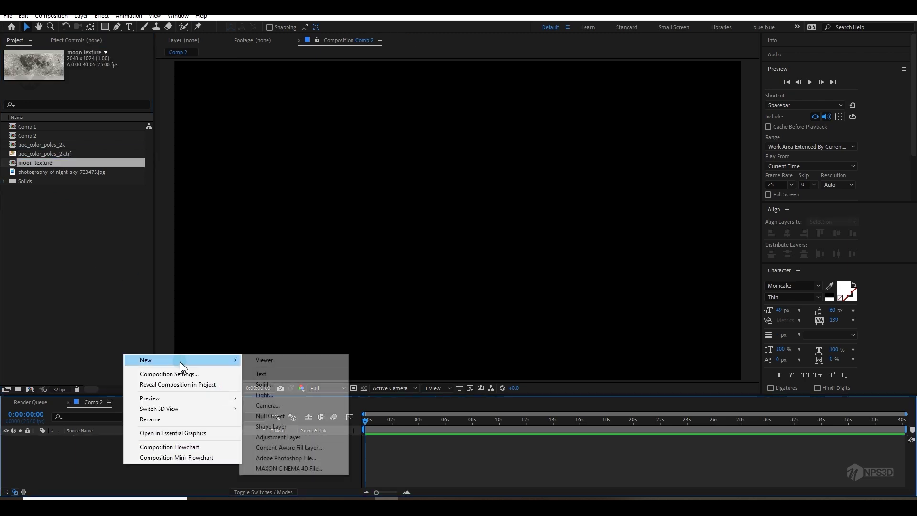
{"action": "left_click", "coordinate": [268, 383]}
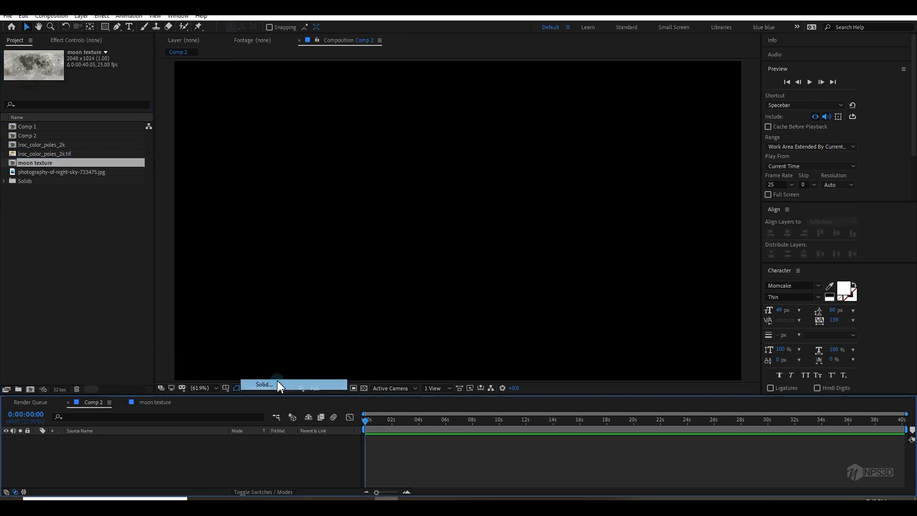
{"action": "type", "text": "e3d"}
{"action": "key", "text": "Return"}
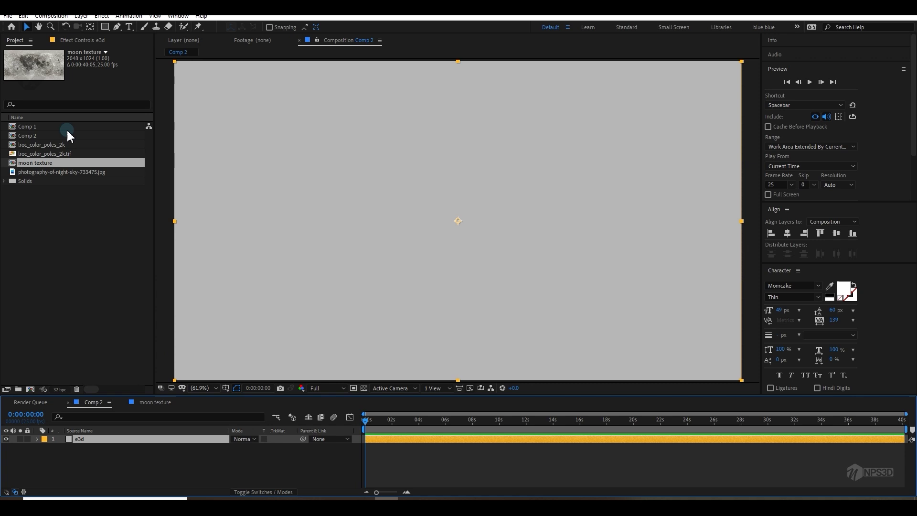
Apply the Element effect to the e3d solid
{"action": "left_click", "coordinate": [76, 46]}
{"action": "left_click", "coordinate": [77, 41]}
{"action": "key", "text": "ctrl+space"}
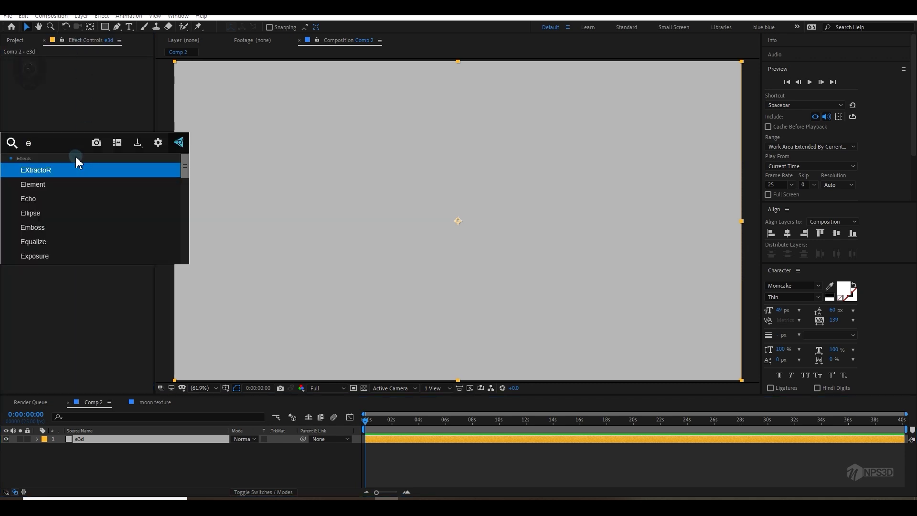
{"action": "type", "text": "ele"}
{"action": "key", "text": "Return"}
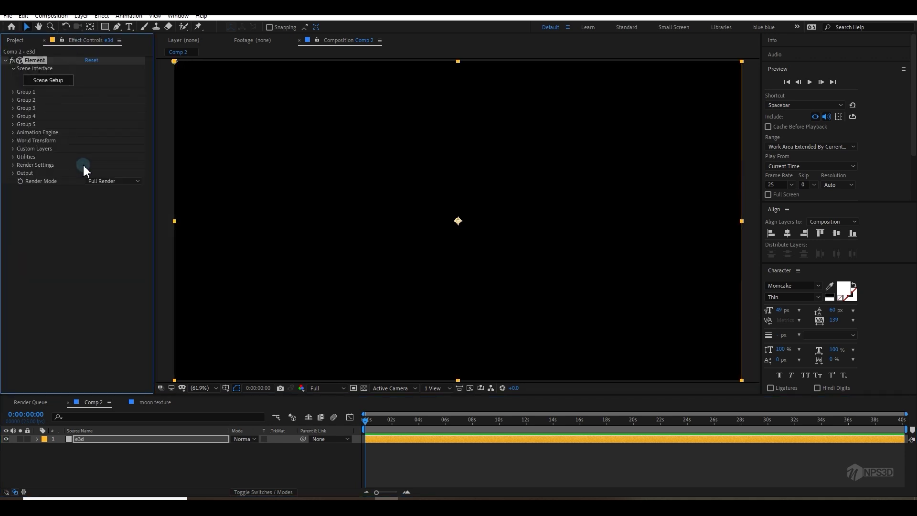
{"action": "left_click", "coordinate": [140, 460]}
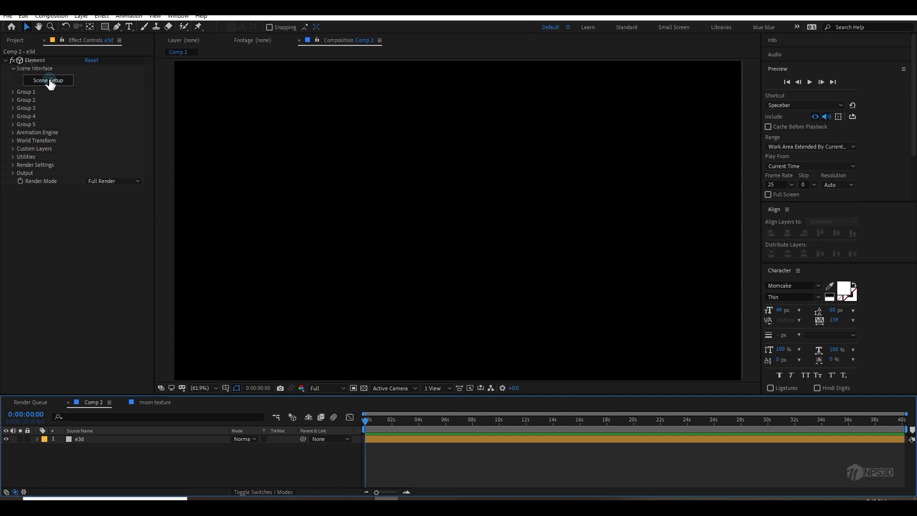
Place the moon texture composition beneath the e3d layer in Comp 2 and hide it
{"action": "left_click", "coordinate": [25, 42]}
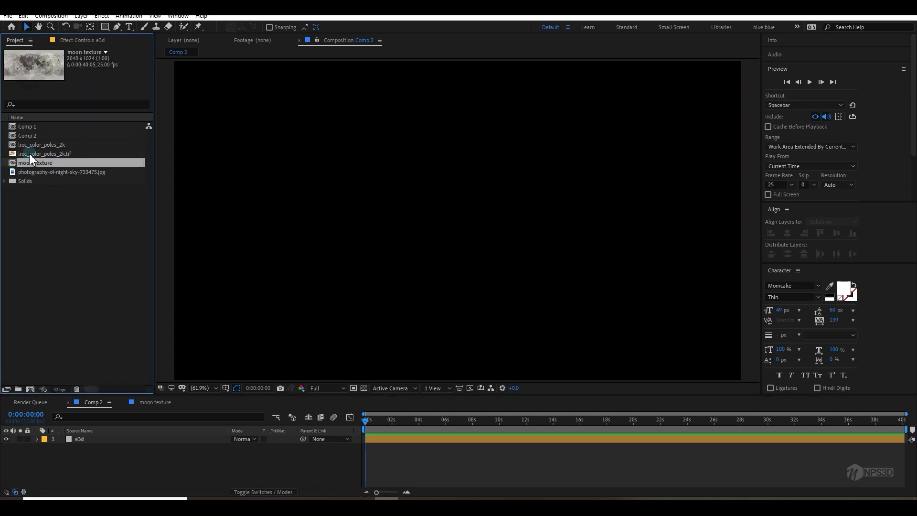
{"action": "left_click_drag", "start_coordinate": [36, 162], "coordinate": [76, 447]}
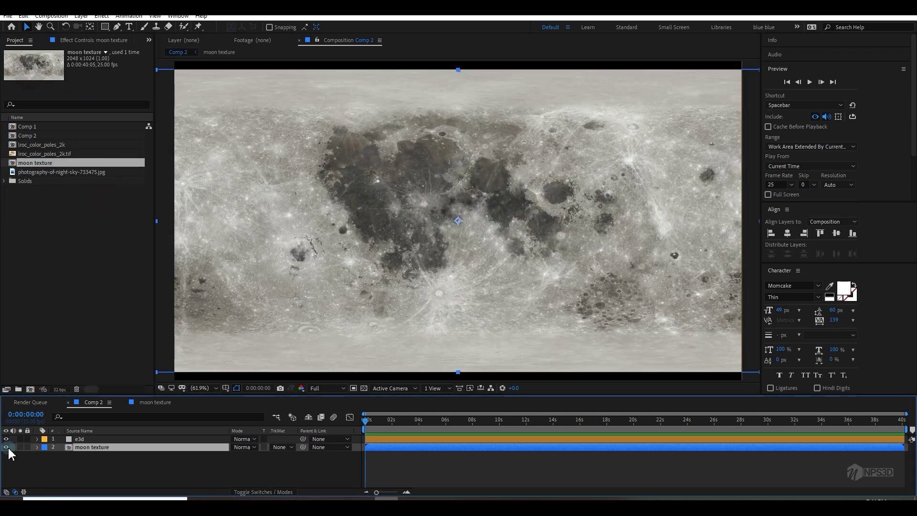
Set Layer 1 of the Element effect's Custom Texture Maps to the moon texture layer
{"action": "left_click", "coordinate": [82, 438]}
{"action": "left_click", "coordinate": [82, 41]}
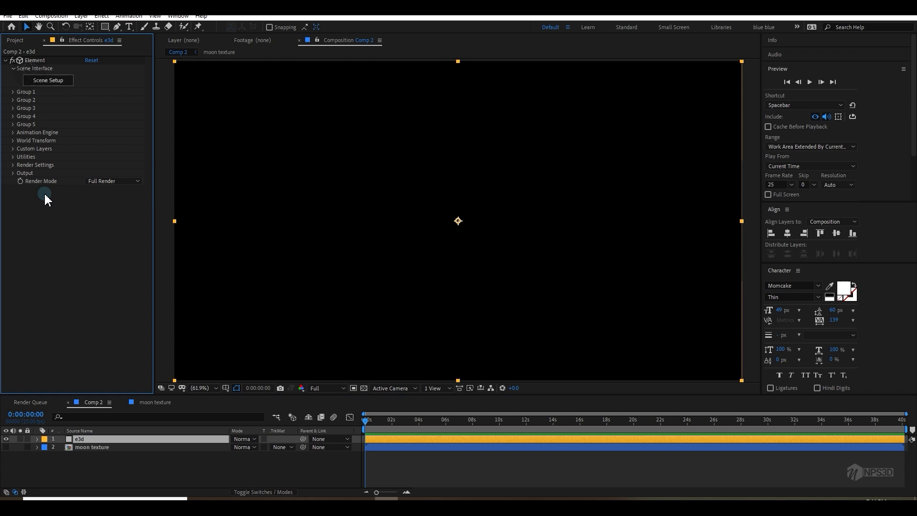
{"action": "left_click", "coordinate": [20, 165]}
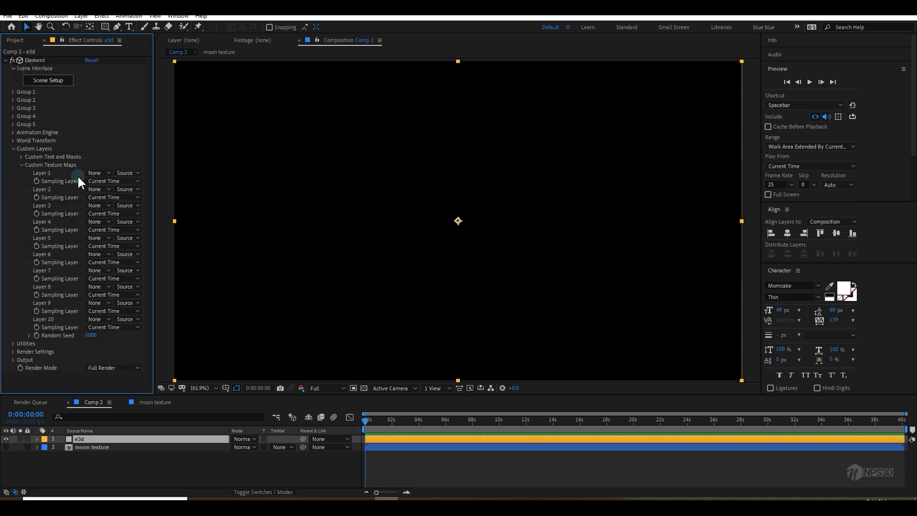
{"action": "left_click", "coordinate": [99, 173]}
{"action": "left_click", "coordinate": [130, 207]}
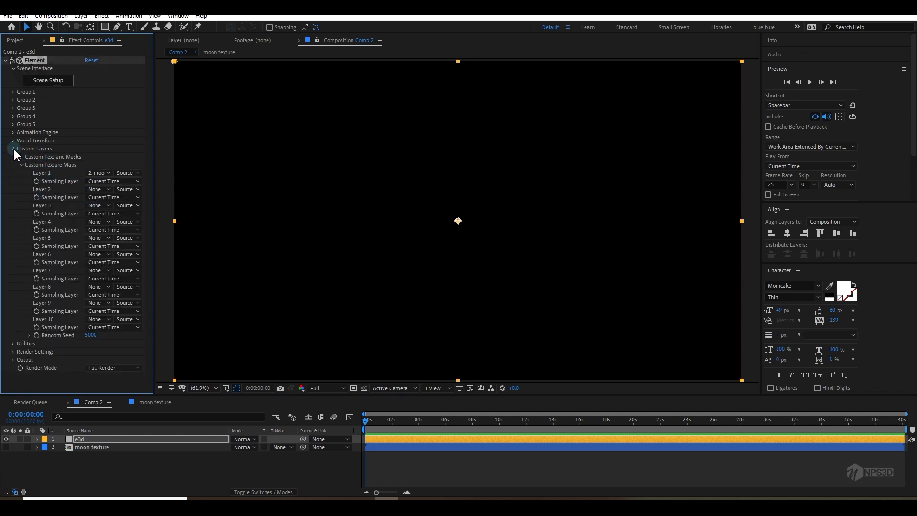
{"action": "left_click", "coordinate": [13, 148]}
Create a sphere model in Element's Scene Setup
{"action": "left_click", "coordinate": [68, 82]}
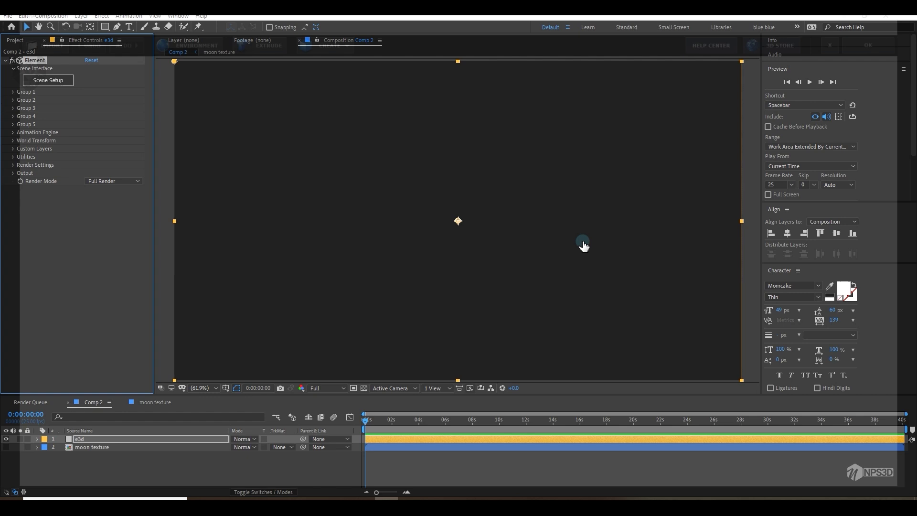
{"action": "left_click", "coordinate": [342, 36]}
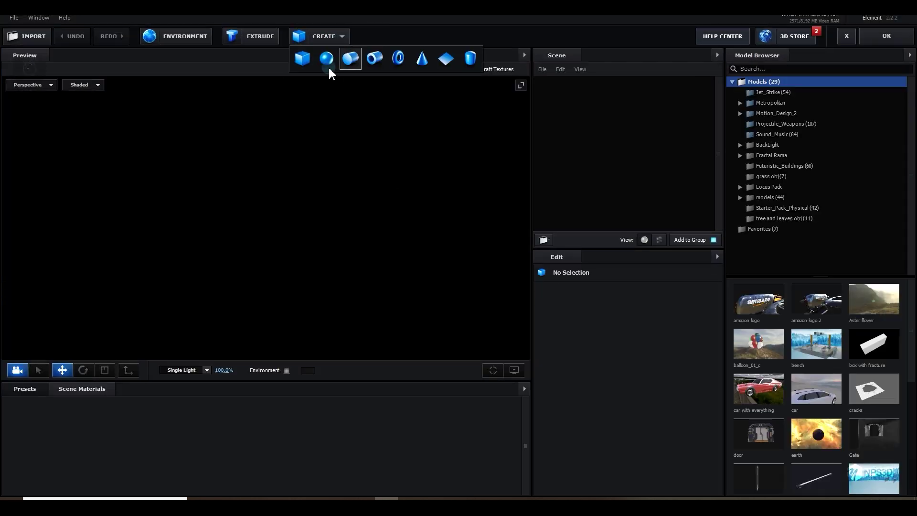
{"action": "left_click", "coordinate": [329, 61]}
Set the sphere model's segments to 18
{"action": "scroll", "coordinate": [352, 184], "scroll_direction": "up", "scroll_amount": 5}
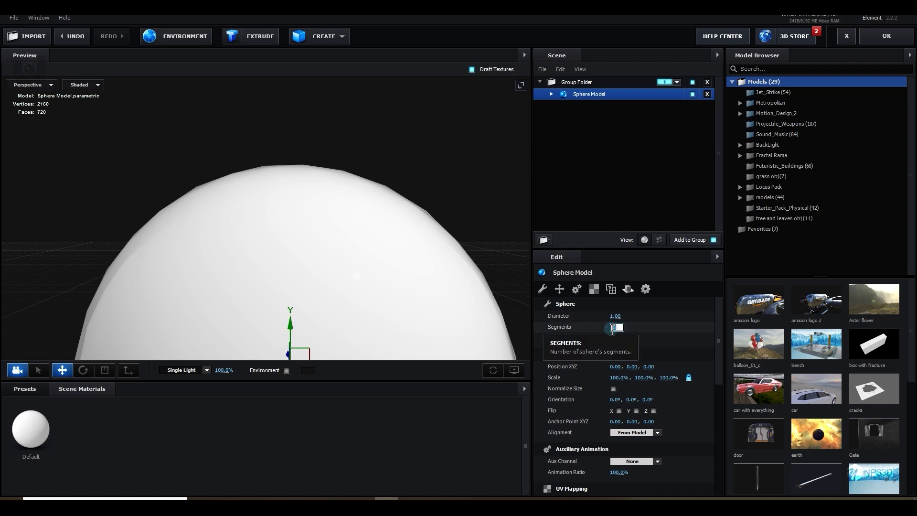
{"action": "type", "text": "18"}
{"action": "left_click", "coordinate": [649, 337]}
{"action": "left_click_drag", "start_coordinate": [409, 244], "coordinate": [434, 246]}
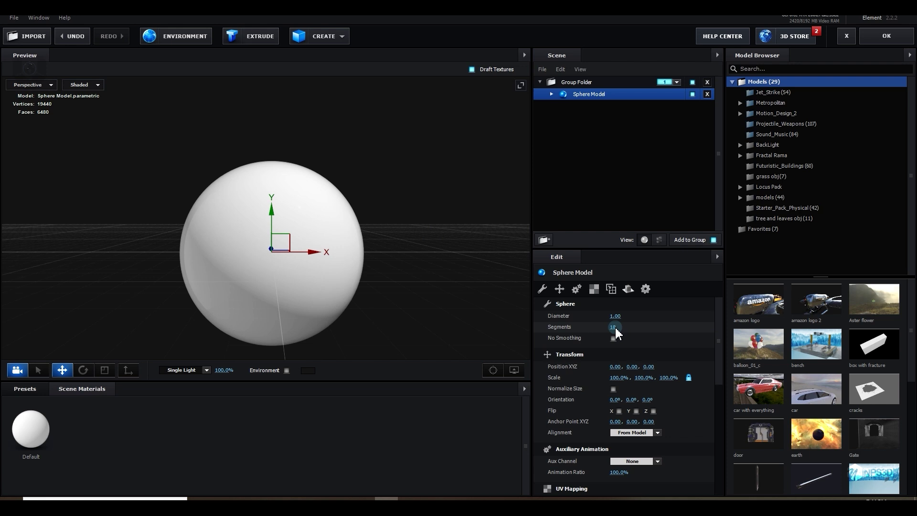
Set the sphere model's segments to 24
{"action": "type", "text": "24"}
{"action": "key", "text": "Return"}
{"action": "left_click_drag", "start_coordinate": [332, 234], "coordinate": [297, 289]}
Enable Optimize Mesh in the sphere model's surface options
{"action": "scroll", "coordinate": [597, 352], "scroll_direction": "down", "scroll_amount": 3}
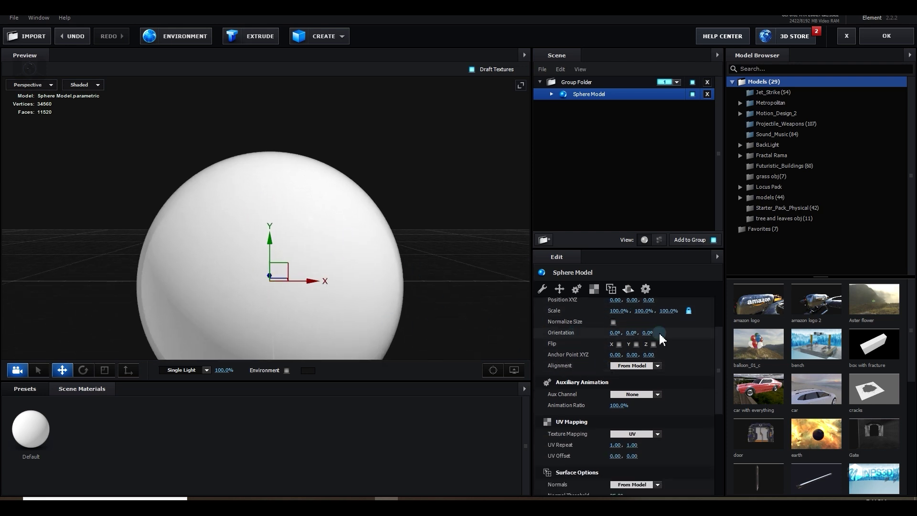
{"action": "scroll", "coordinate": [614, 382], "scroll_direction": "down", "scroll_amount": 7}
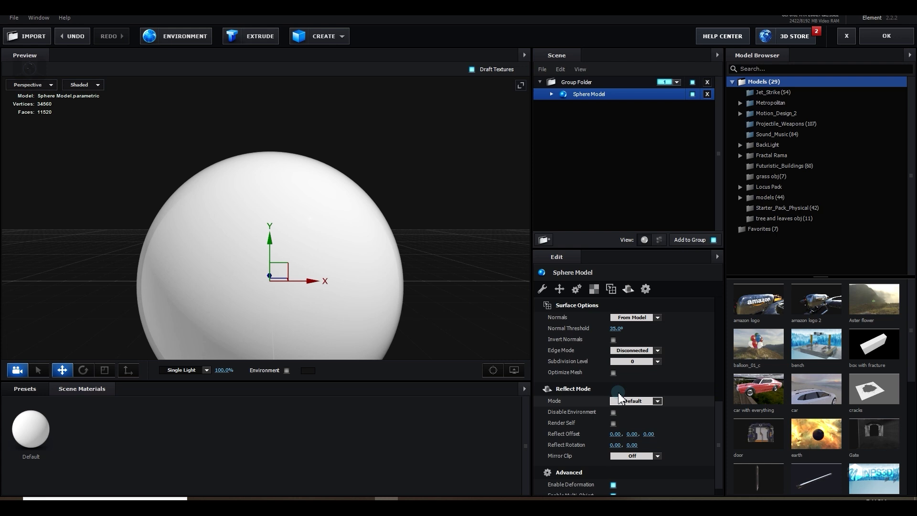
{"action": "left_click", "coordinate": [613, 373]}
{"action": "left_click_drag", "start_coordinate": [404, 282], "coordinate": [394, 230]}
{"action": "scroll", "coordinate": [395, 258], "scroll_direction": "down", "scroll_amount": 3}
{"action": "left_click_drag", "start_coordinate": [400, 261], "coordinate": [468, 213]}
{"action": "left_click_drag", "start_coordinate": [409, 207], "coordinate": [412, 246]}
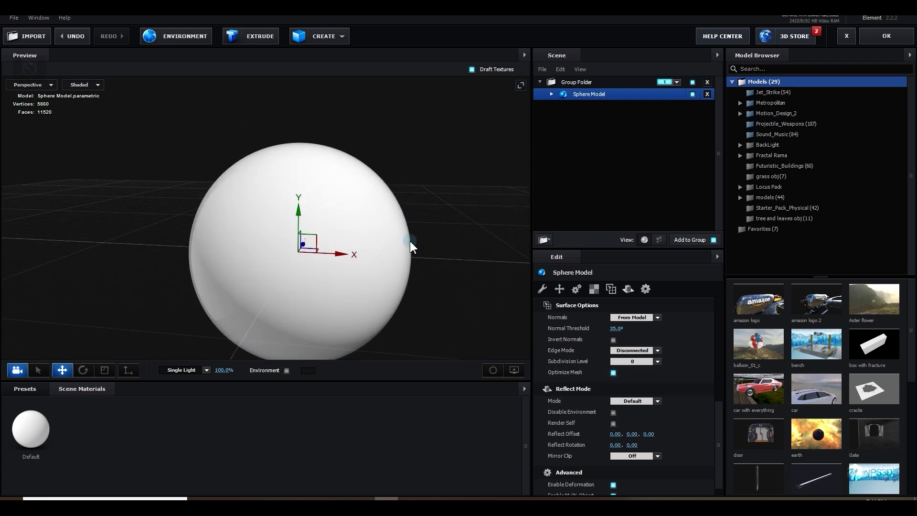
Assign Custom Layer 1 as the diffuse texture of the sphere's Default material and accept the scene
{"action": "left_click", "coordinate": [552, 94]}
{"action": "left_click", "coordinate": [593, 106]}
{"action": "left_click", "coordinate": [609, 345]}
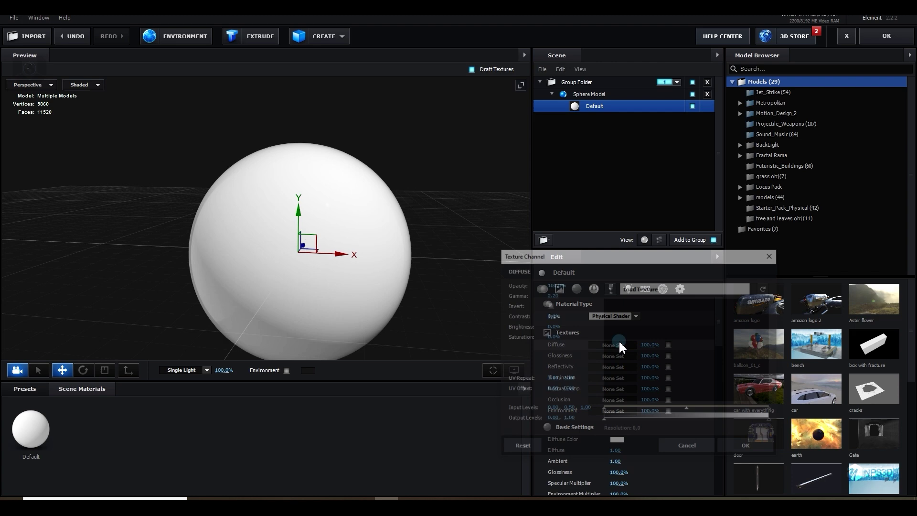
{"action": "left_click", "coordinate": [609, 287]}
{"action": "left_click", "coordinate": [635, 304]}
{"action": "left_click", "coordinate": [749, 448]}
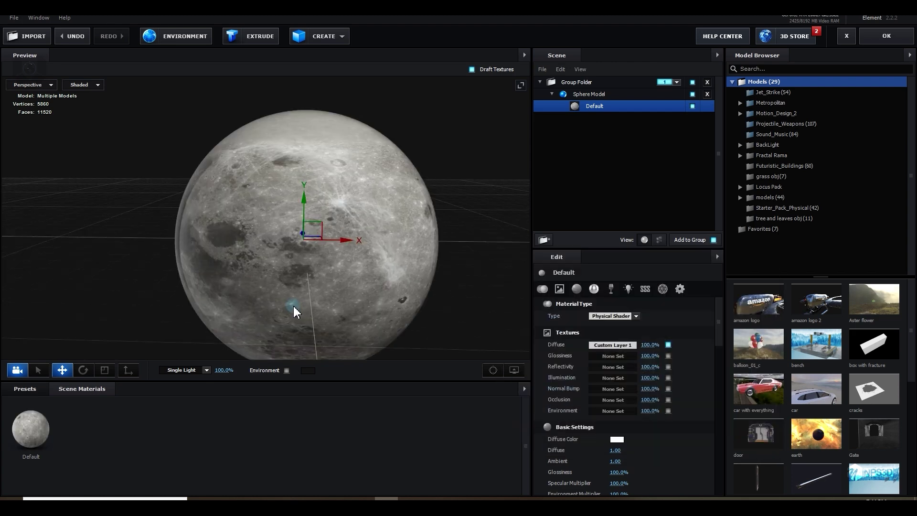
{"action": "left_click", "coordinate": [885, 37]}
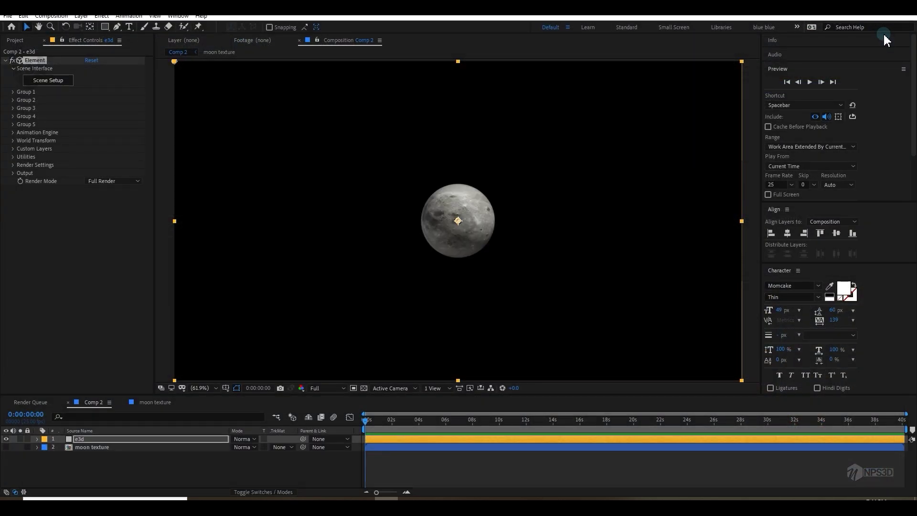
Open the moon texture composition, show the rulers and place a horizontal guide through the vertical centre of the image
{"action": "double_click", "coordinate": [107, 448]}
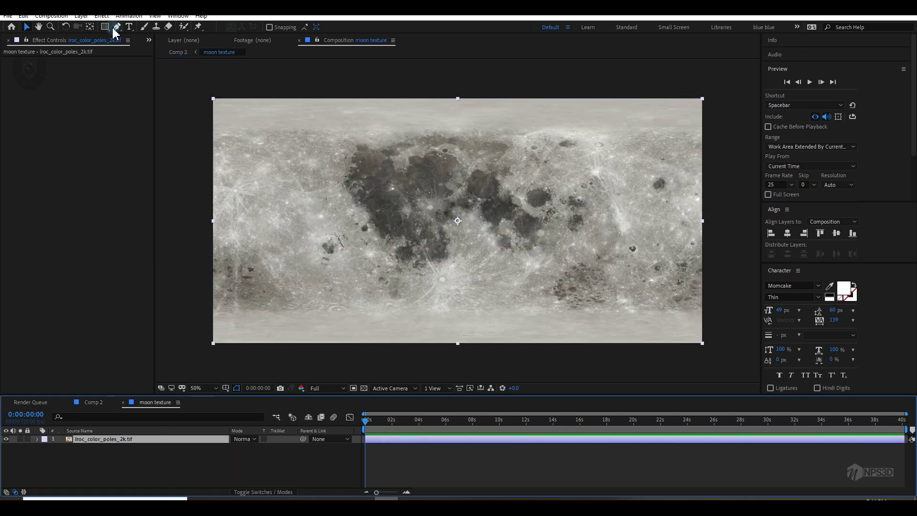
{"action": "left_click", "coordinate": [104, 27]}
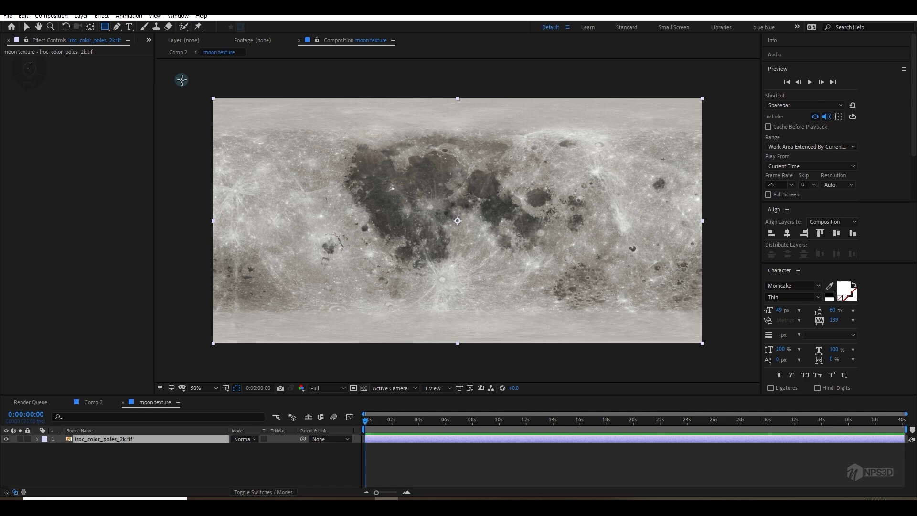
{"action": "key", "text": "ctrl+r"}
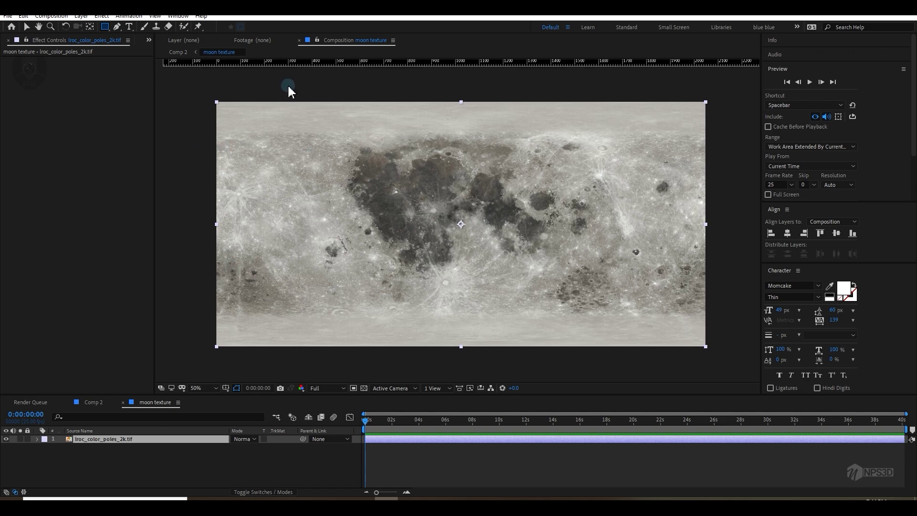
{"action": "left_click_drag", "start_coordinate": [364, 63], "coordinate": [371, 223]}
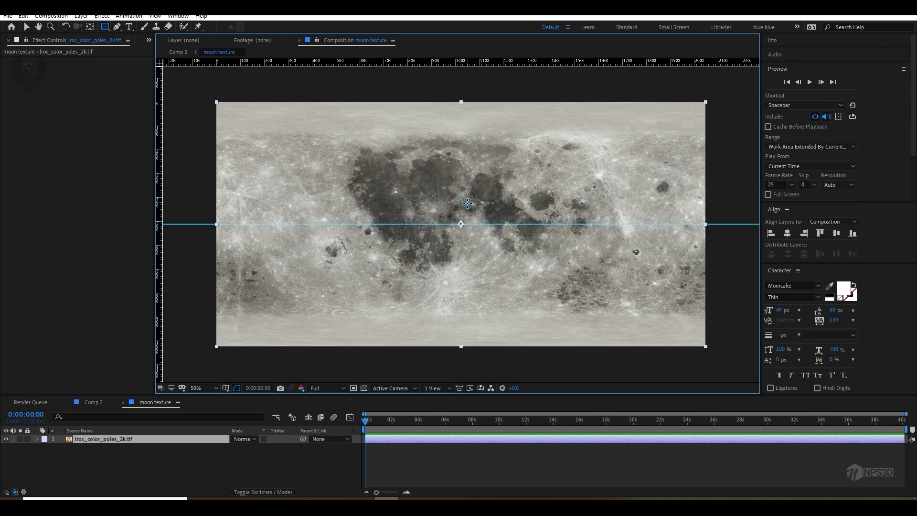
Duplicate the moon image layer and draw a rectangular mask on the copy covering the half above the guide
{"action": "left_click", "coordinate": [105, 438]}
{"action": "key", "text": "ctrl+d"}
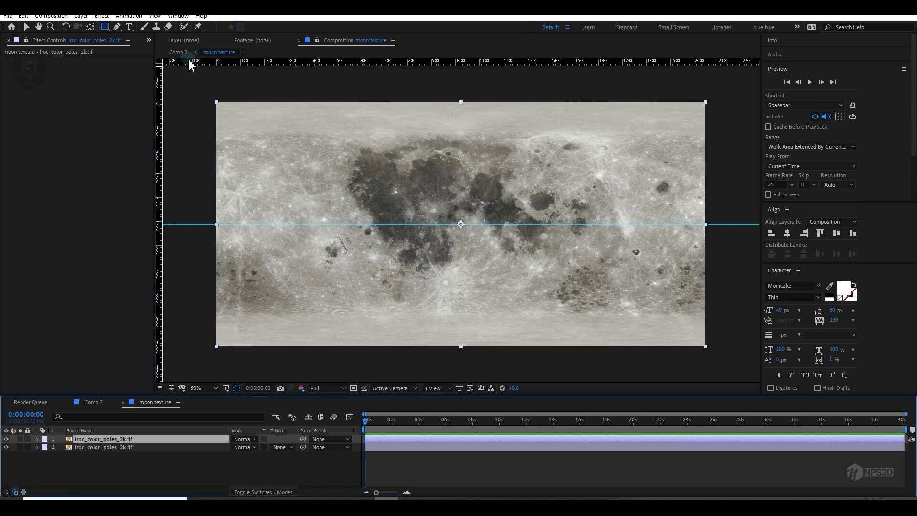
{"action": "left_click_drag", "start_coordinate": [203, 93], "coordinate": [712, 222]}
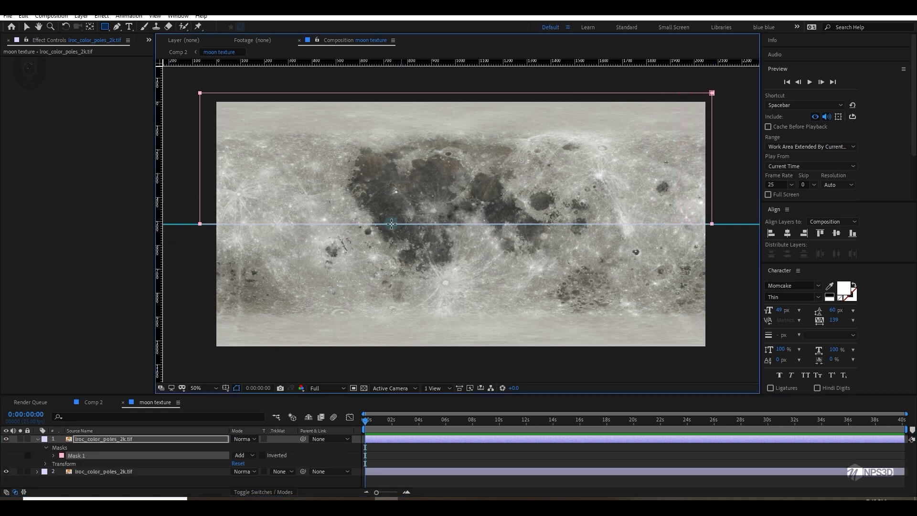
Rename the masked moon layer as "dark" and collapse its properties
{"action": "left_click", "coordinate": [166, 440]}
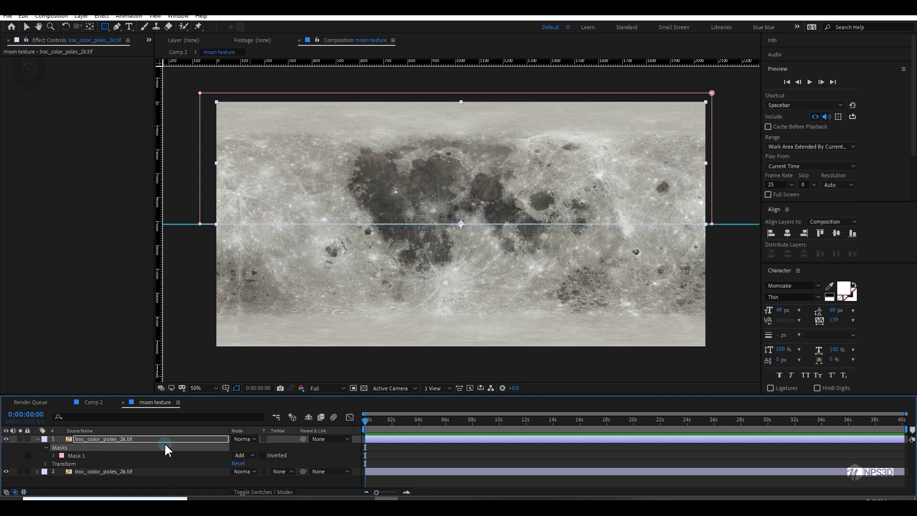
{"action": "key", "text": "Return"}
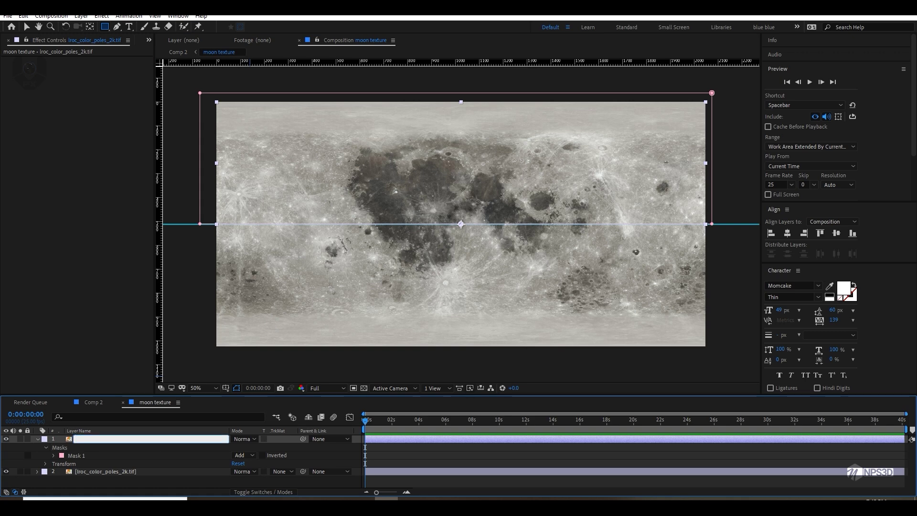
{"action": "key", "text": "Return"}
{"action": "key", "text": "u"}
Apply a Curves effect to the dark layer and pull its RGB curve far down to darken the upper half
{"action": "key", "text": "ctrl+space"}
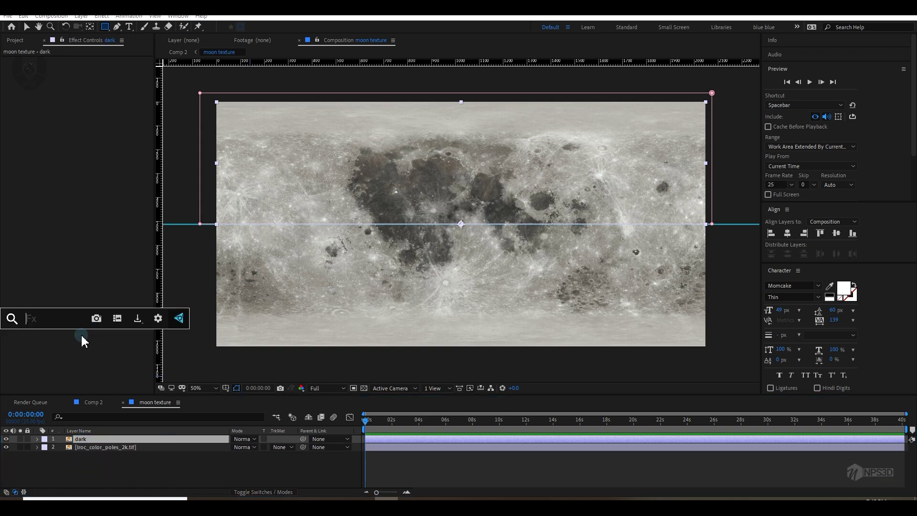
{"action": "type", "text": "c"}
{"action": "key", "text": "Return"}
{"action": "key", "text": "v"}
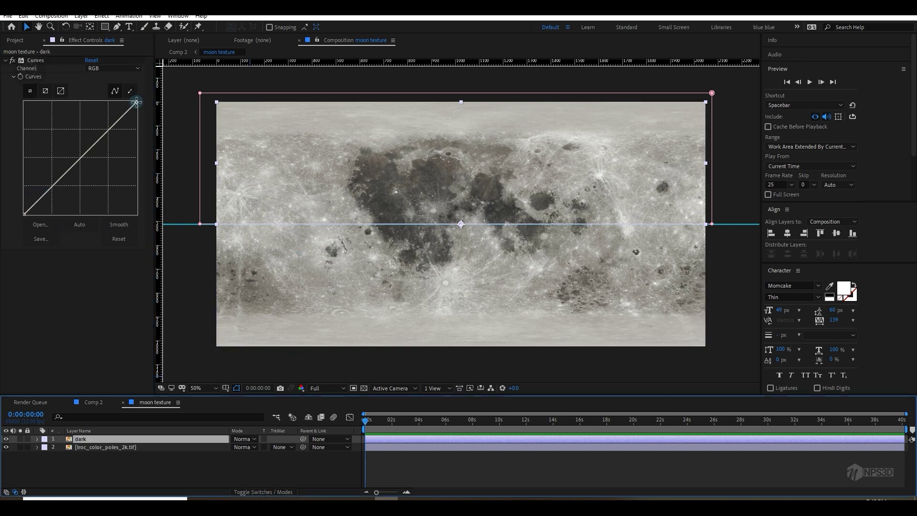
{"action": "left_click_drag", "start_coordinate": [136, 102], "coordinate": [137, 151]}
{"action": "left_click_drag", "start_coordinate": [60, 193], "coordinate": [60, 206]}
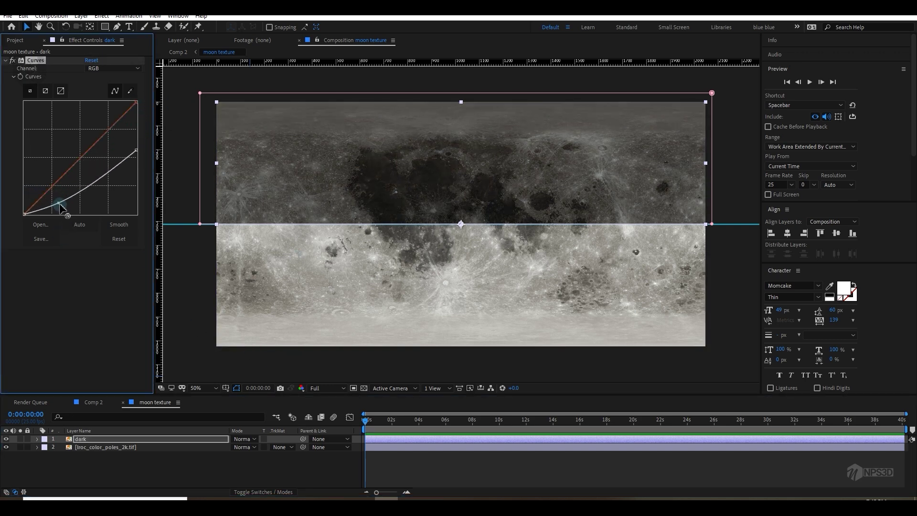
{"action": "left_click_drag", "start_coordinate": [136, 151], "coordinate": [138, 184]}
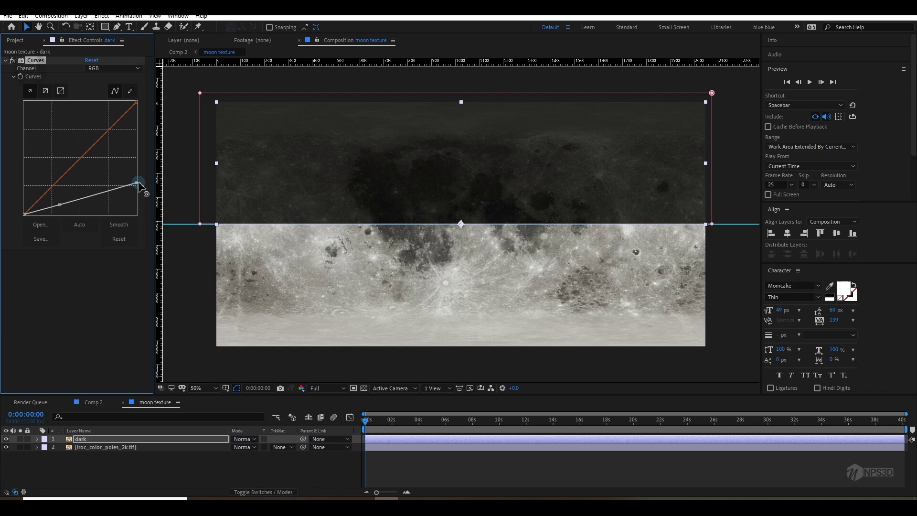
{"action": "left_click_drag", "start_coordinate": [67, 201], "coordinate": [64, 209]}
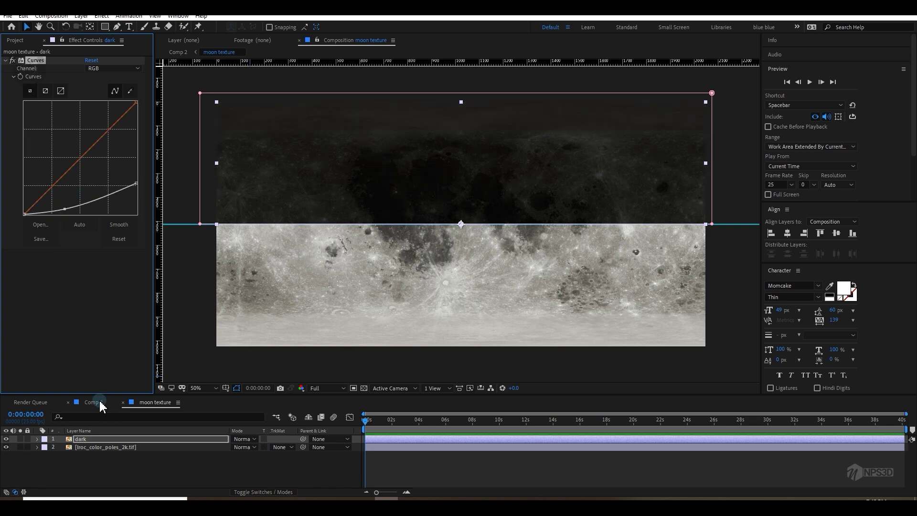
Reopen the e3d layer's Element scene setup from Comp 2 and copy the Default material's diffuse texture to Glossiness
{"action": "left_click", "coordinate": [100, 403]}
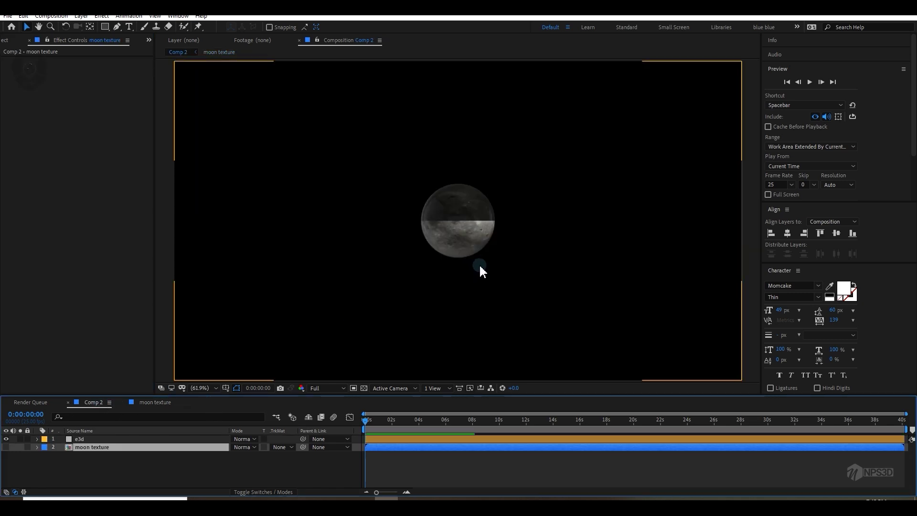
{"action": "left_click", "coordinate": [90, 439]}
{"action": "left_click", "coordinate": [56, 88]}
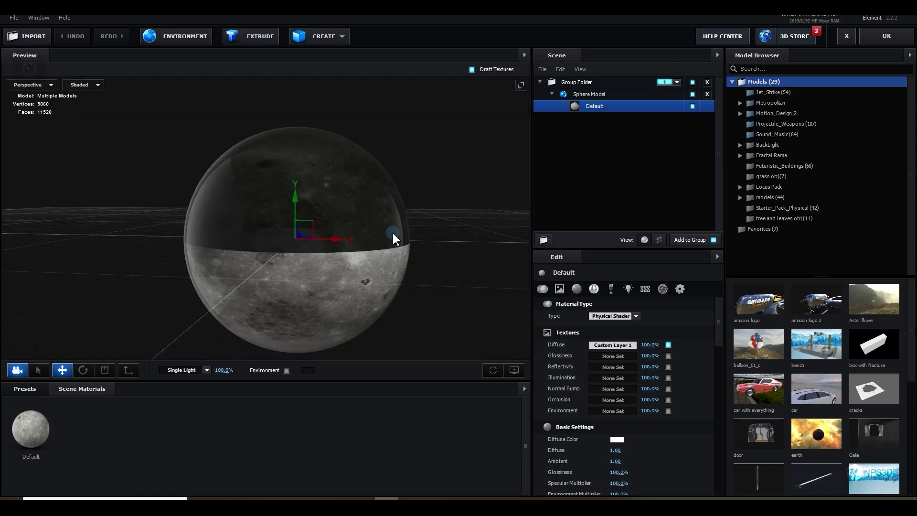
{"action": "left_click_drag", "start_coordinate": [393, 237], "coordinate": [433, 168]}
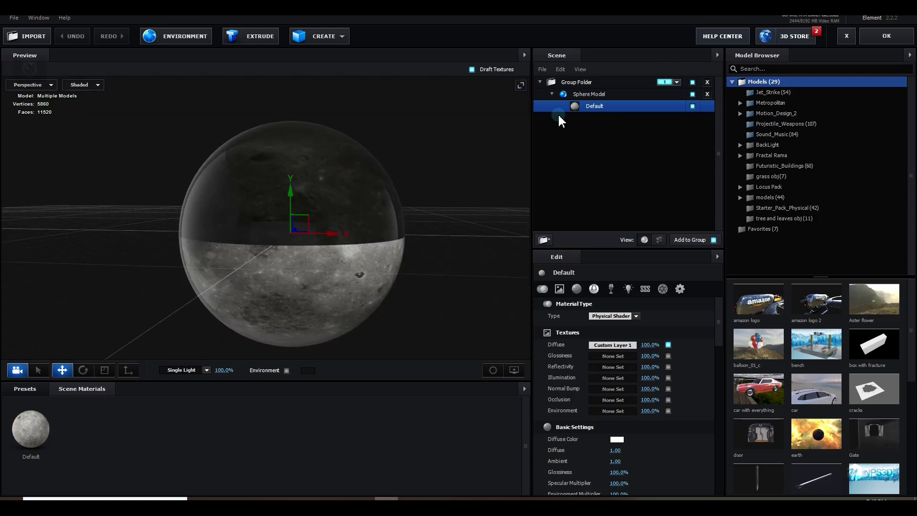
{"action": "left_click", "coordinate": [598, 344]}
{"action": "left_click", "coordinate": [606, 357]}
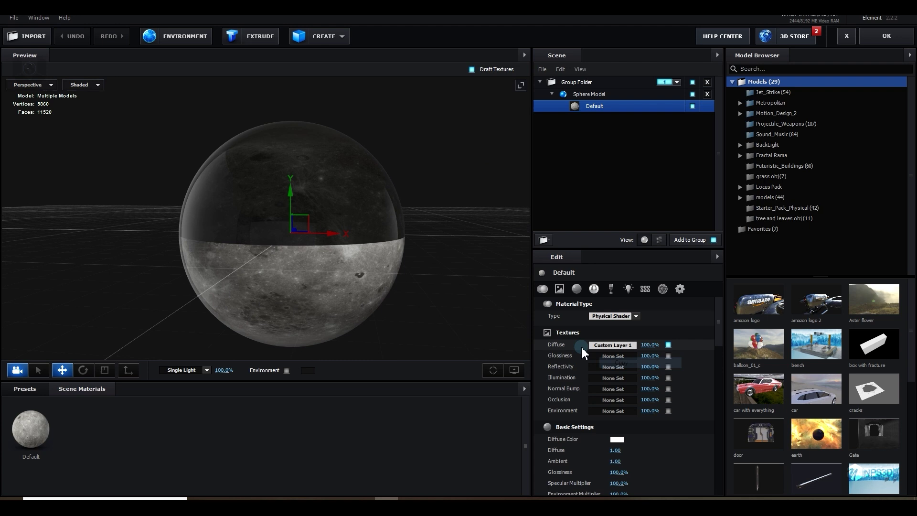
{"action": "left_click", "coordinate": [606, 357]}
{"action": "left_click", "coordinate": [629, 383]}
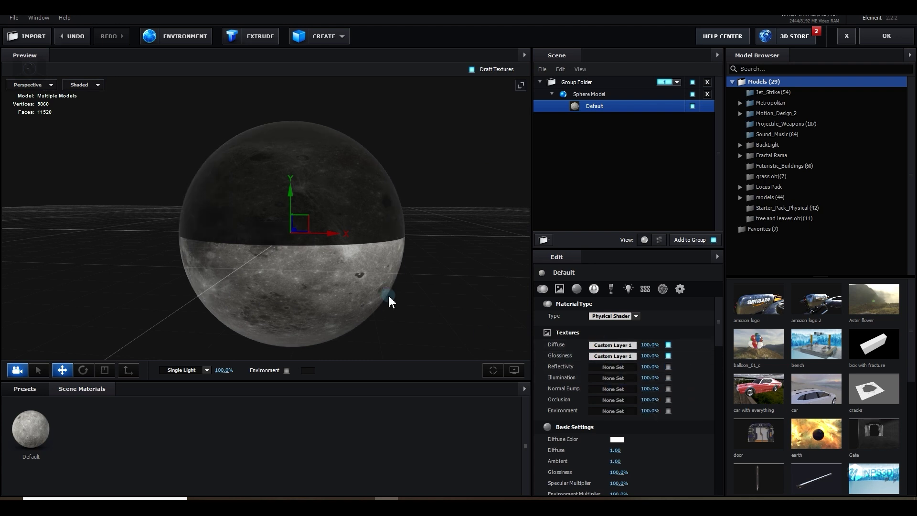
{"action": "left_click_drag", "start_coordinate": [388, 294], "coordinate": [393, 258]}
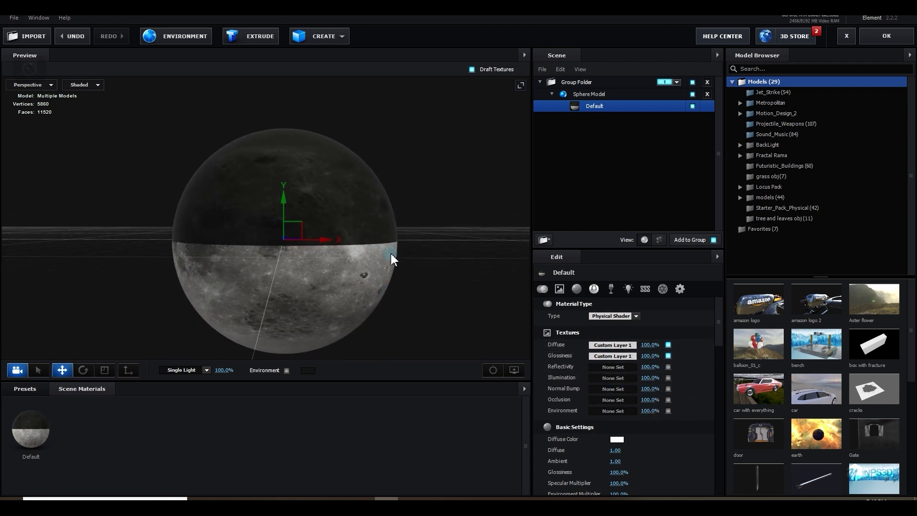
Copy Custom Layer 1 to the Normal Bump channel, enable Convert Bump and set its amount to 55%
{"action": "right_click", "coordinate": [606, 359]}
{"action": "left_click", "coordinate": [626, 377]}
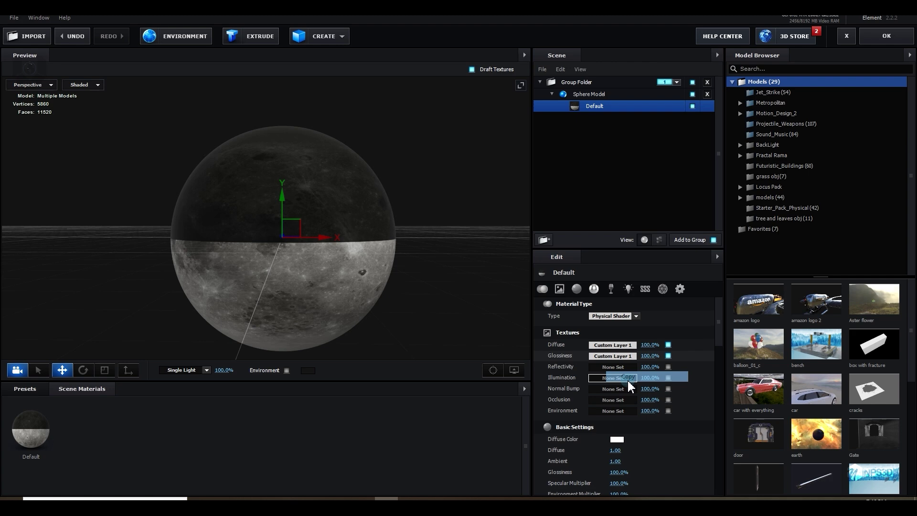
{"action": "right_click", "coordinate": [610, 388]}
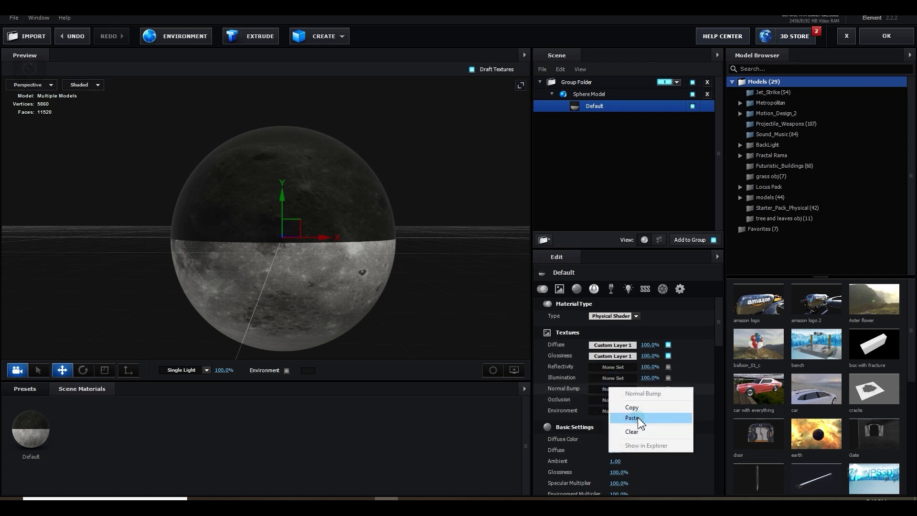
{"action": "left_click", "coordinate": [639, 419]}
{"action": "left_click", "coordinate": [619, 393]}
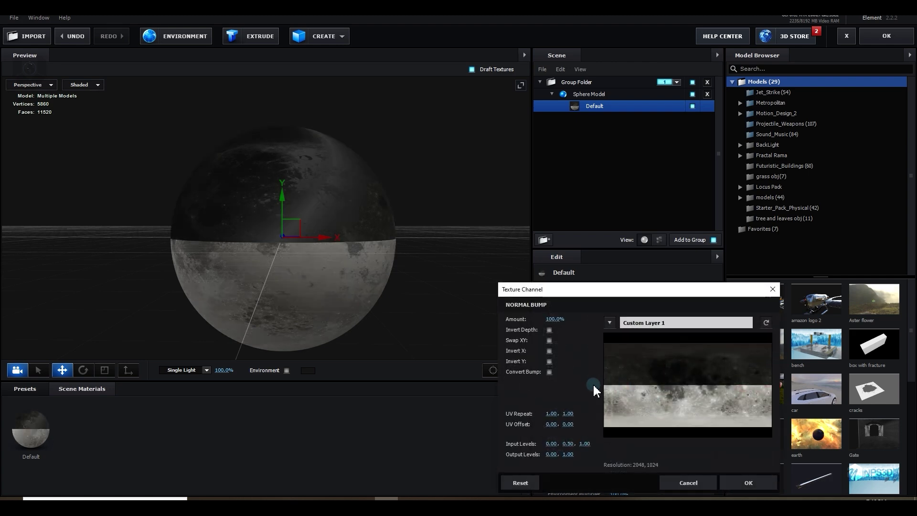
{"action": "mouse_move", "coordinate": [496, 245]}
{"action": "left_mouse_down"}
{"action": "mouse_move", "coordinate": [445, 239]}
{"action": "mouse_move", "coordinate": [532, 231]}
{"action": "left_mouse_up"}
{"action": "left_click", "coordinate": [416, 319]}
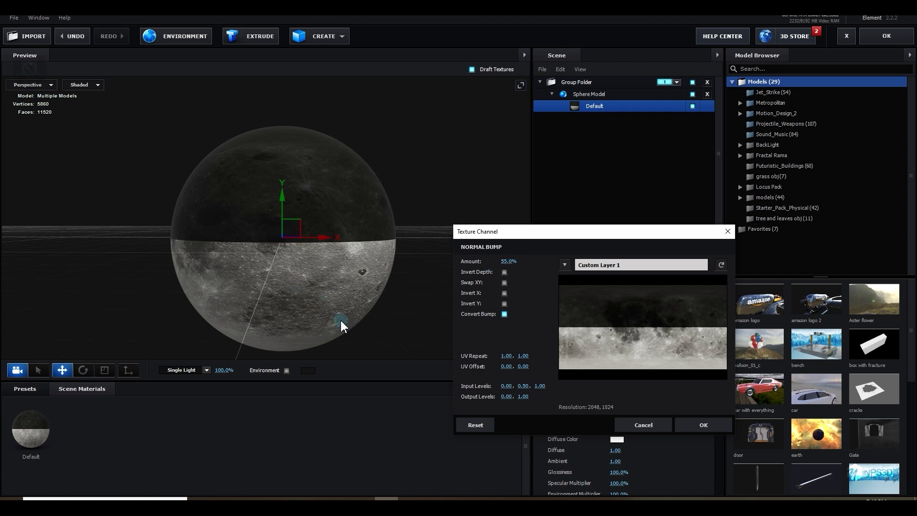
{"action": "left_click", "coordinate": [703, 423]}
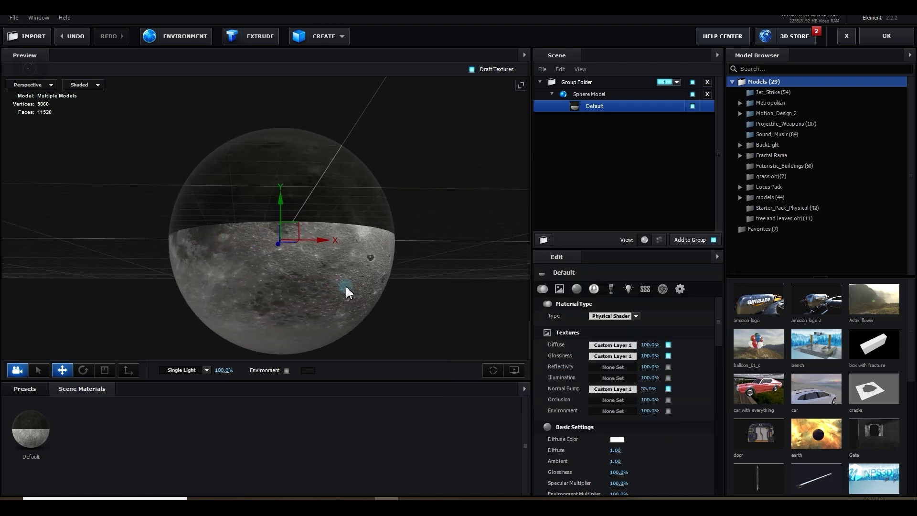
Copy the diffuse texture to the Occlusion channel and adjust that texture's contrast to lighten the moon's surface
{"action": "right_click", "coordinate": [616, 393]}
{"action": "right_click", "coordinate": [610, 348]}
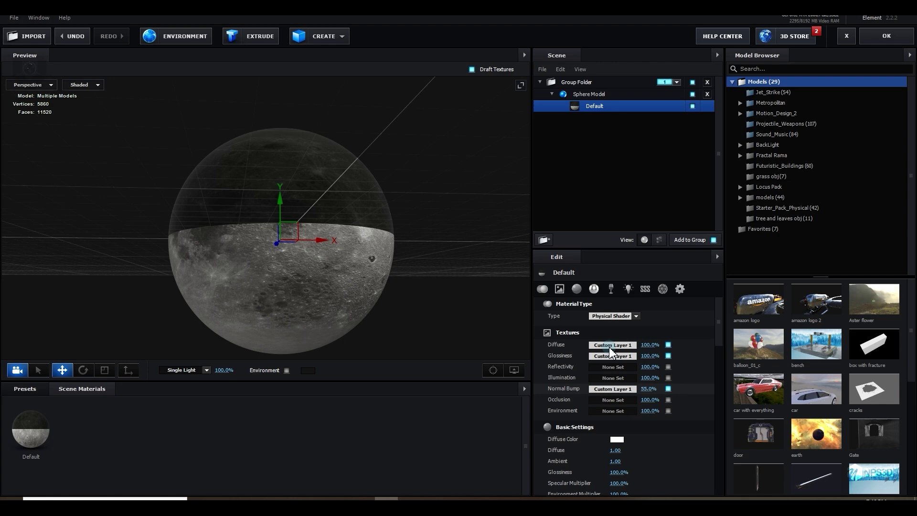
{"action": "left_click", "coordinate": [634, 378]}
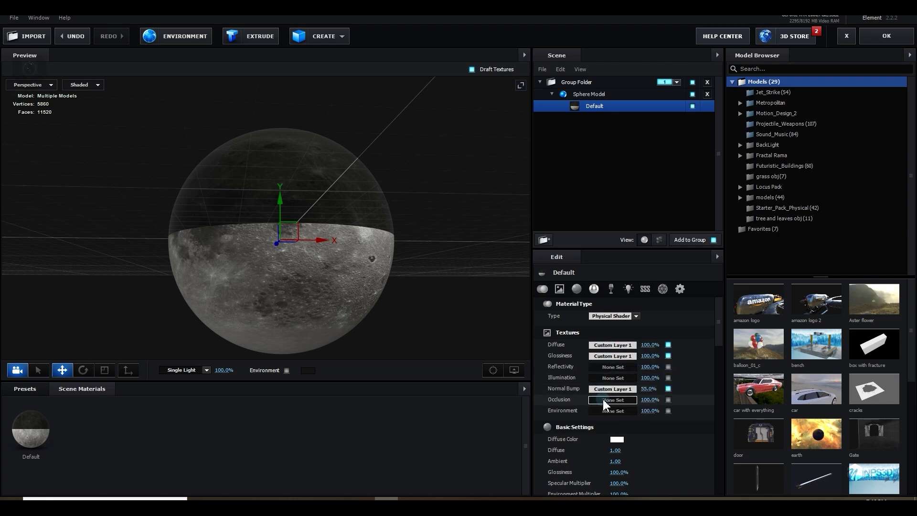
{"action": "left_click", "coordinate": [605, 405]}
{"action": "left_click", "coordinate": [626, 431]}
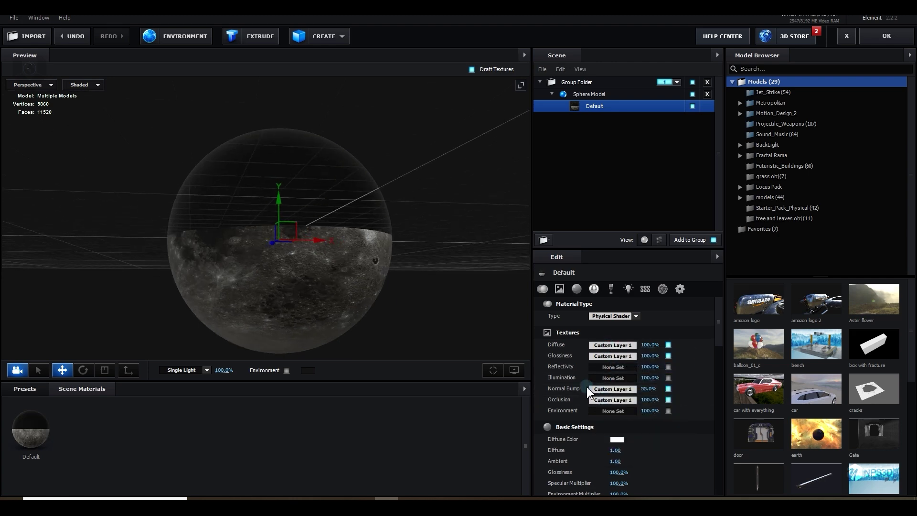
{"action": "left_click", "coordinate": [624, 405]}
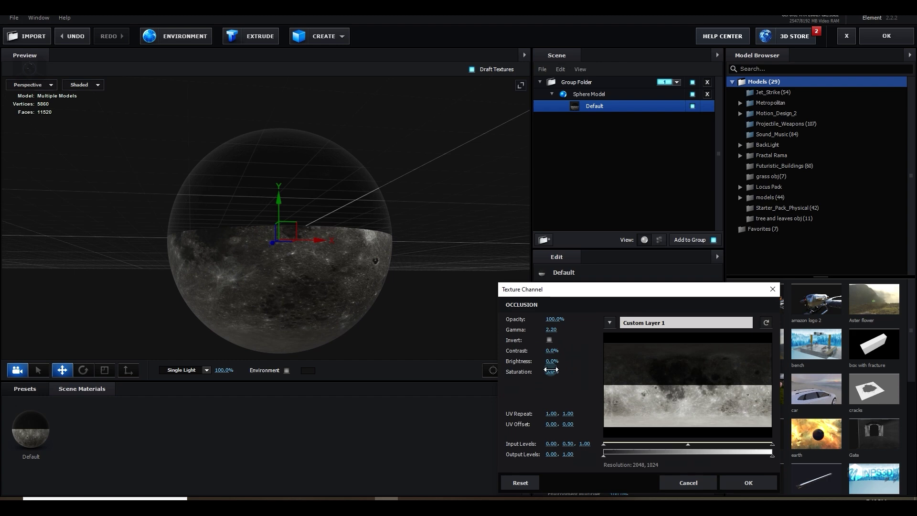
{"action": "left_click_drag", "start_coordinate": [550, 354], "coordinate": [561, 359]}
{"action": "left_click", "coordinate": [726, 481]}
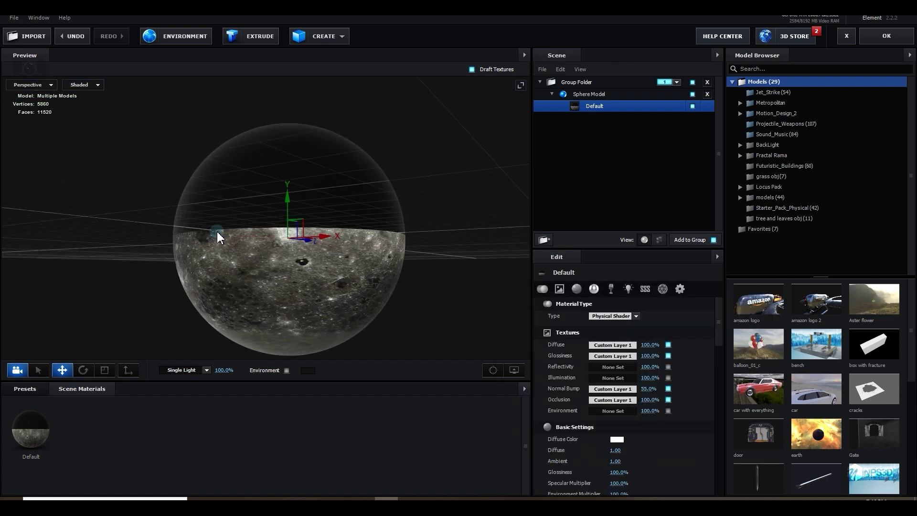
Set the Default material's glossiness to 77% and turn off draft textures in the preview
{"action": "left_click_drag", "start_coordinate": [219, 233], "coordinate": [335, 306]}
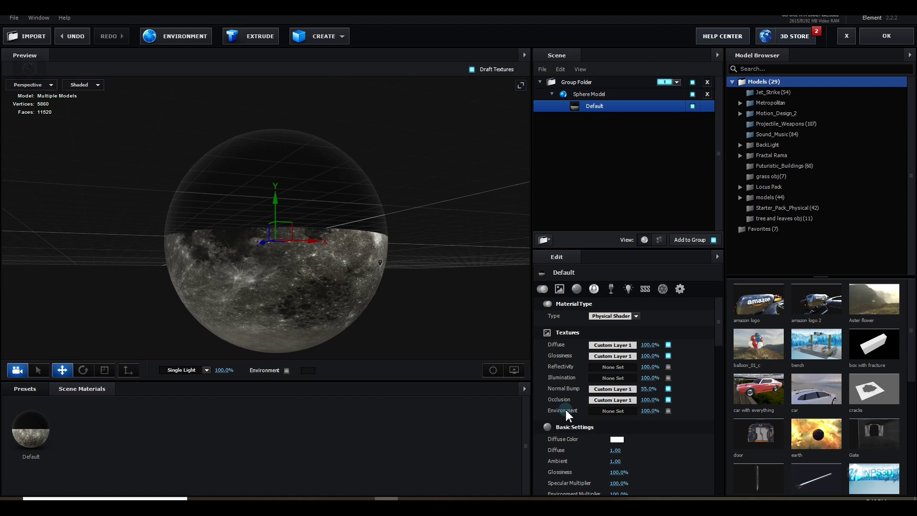
{"action": "scroll", "coordinate": [588, 422], "scroll_direction": "down", "scroll_amount": 5}
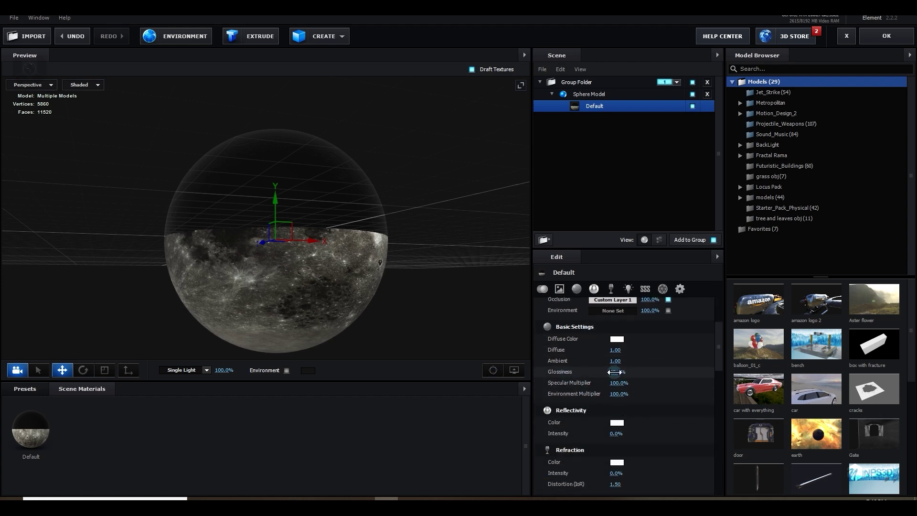
{"action": "left_click_drag", "start_coordinate": [296, 305], "coordinate": [340, 314]}
{"action": "left_click", "coordinate": [472, 69]}
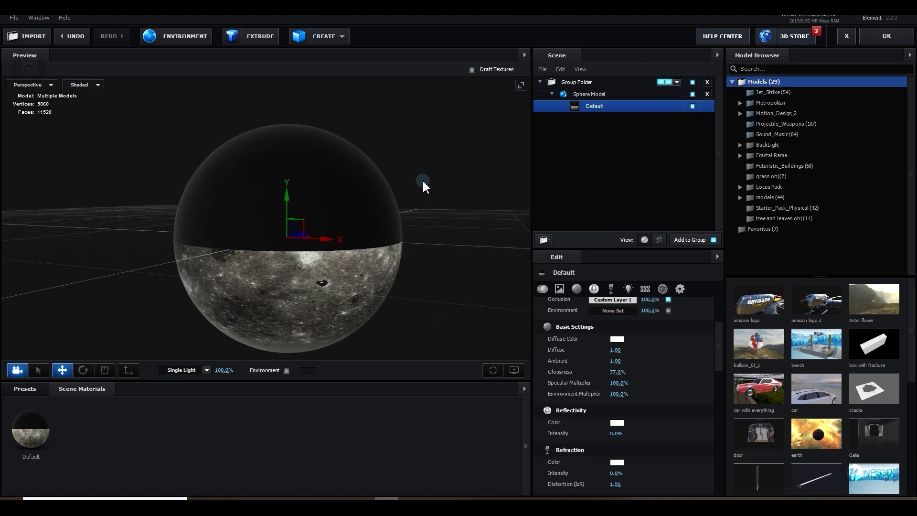
{"action": "left_click_drag", "start_coordinate": [423, 183], "coordinate": [383, 285]}
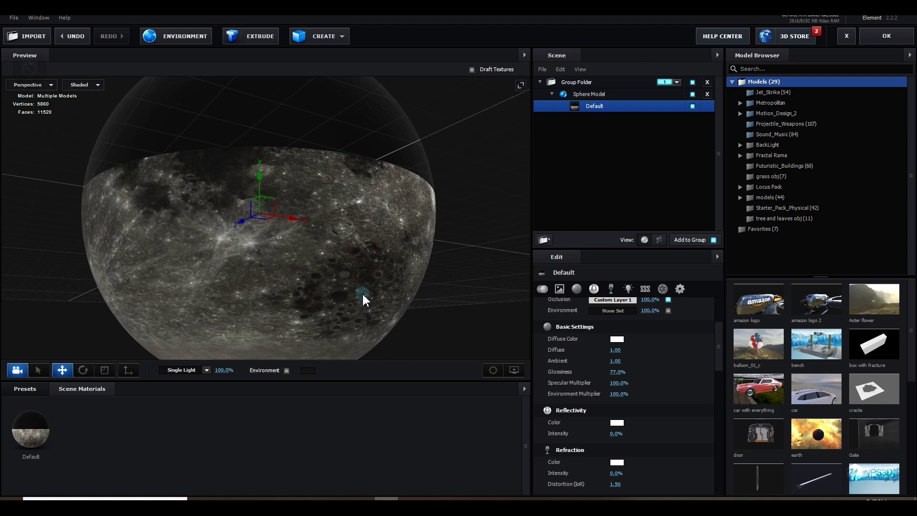
{"action": "left_click", "coordinate": [492, 370]}
{"action": "left_click", "coordinate": [520, 372]}
{"action": "left_click", "coordinate": [464, 338]}
{"action": "left_click", "coordinate": [450, 267]}
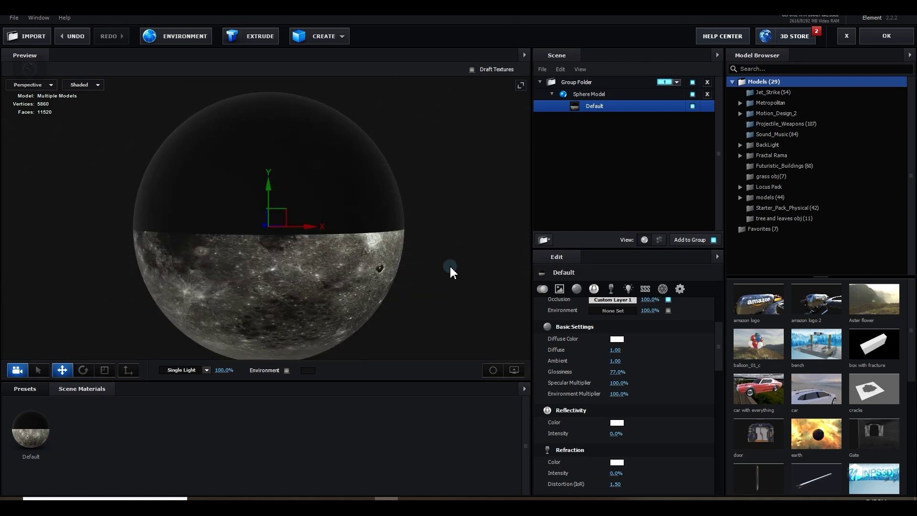
{"action": "left_click_drag", "start_coordinate": [388, 307], "coordinate": [347, 313]}
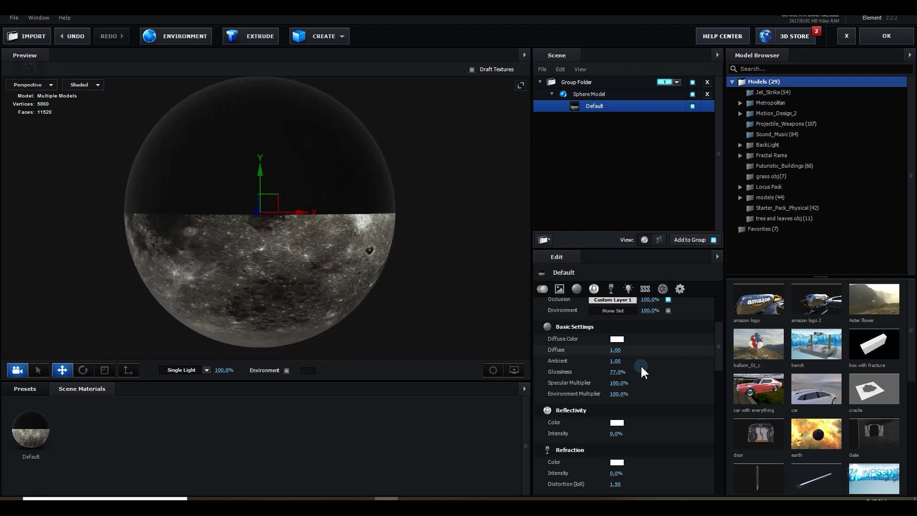
{"action": "scroll", "coordinate": [642, 368], "scroll_direction": "up", "scroll_amount": 3}
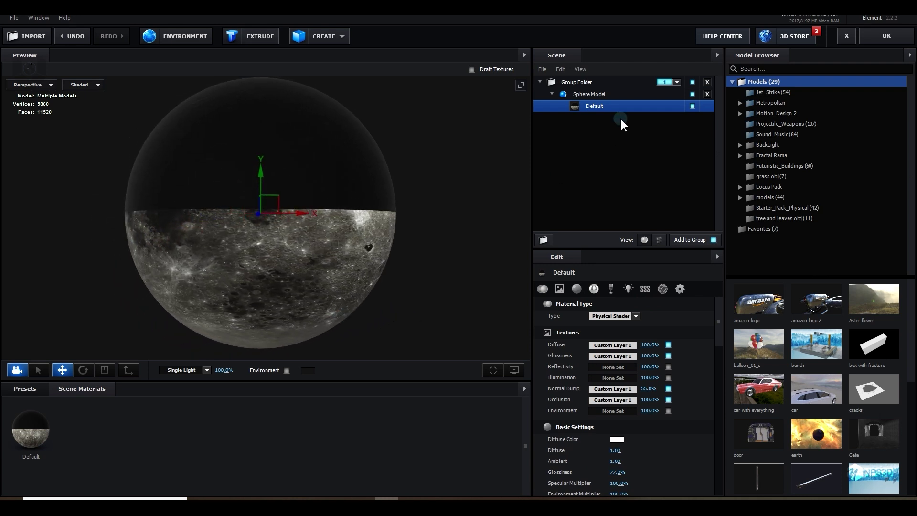
Change the Sphere Model's texture mapping to Sphere and accept the Element scene
{"action": "left_click", "coordinate": [597, 95]}
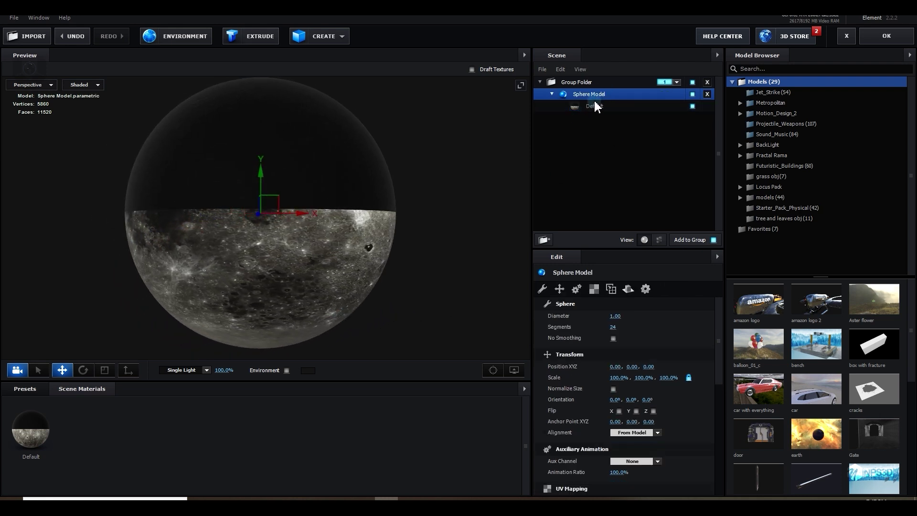
{"action": "left_click", "coordinate": [594, 289]}
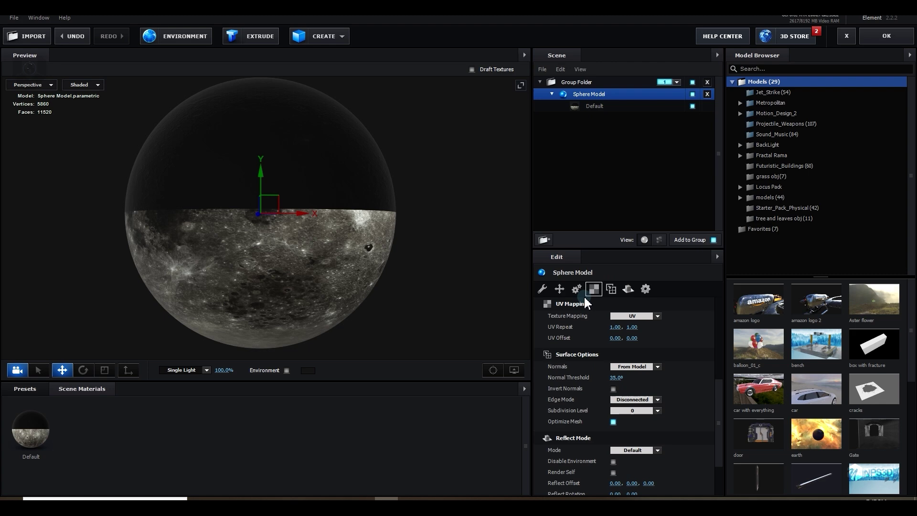
{"action": "left_click", "coordinate": [632, 317]}
{"action": "left_click", "coordinate": [641, 370]}
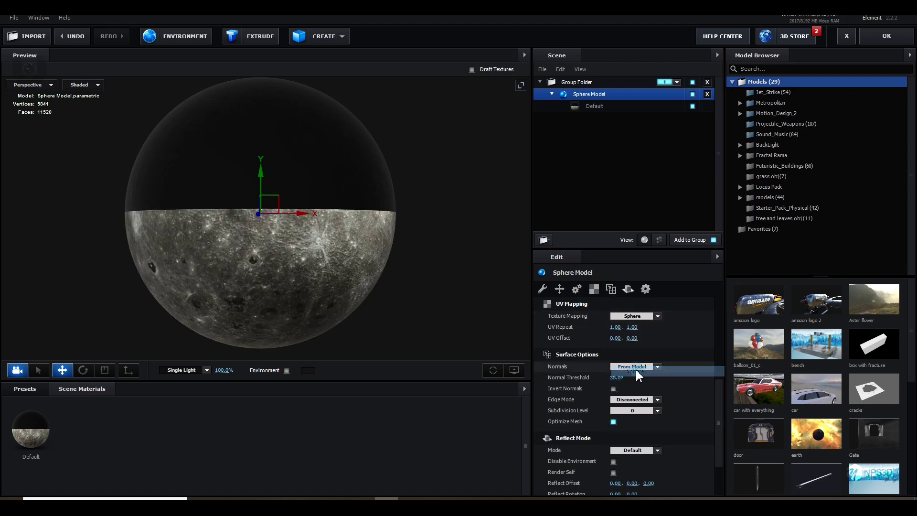
{"action": "left_click_drag", "start_coordinate": [311, 301], "coordinate": [383, 305]}
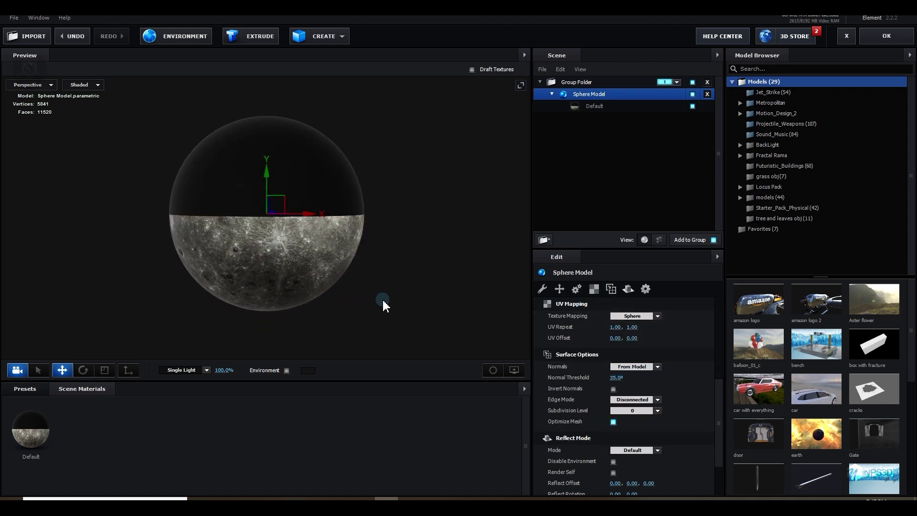
{"action": "left_click", "coordinate": [886, 38]}
{"action": "scroll", "coordinate": [507, 236], "scroll_direction": "up", "scroll_amount": 3}
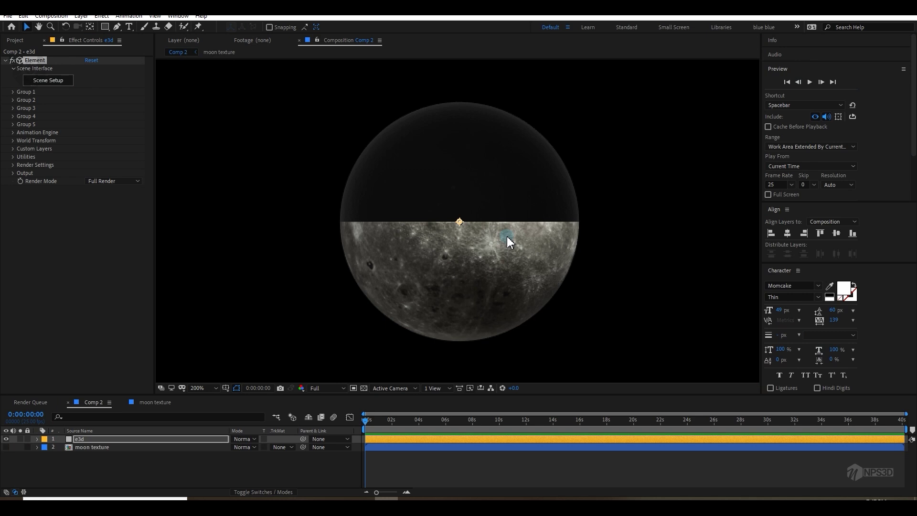
Return to the moon texture composition and raise the dark layer's curve slightly in the shadows
{"action": "left_click", "coordinate": [150, 404]}
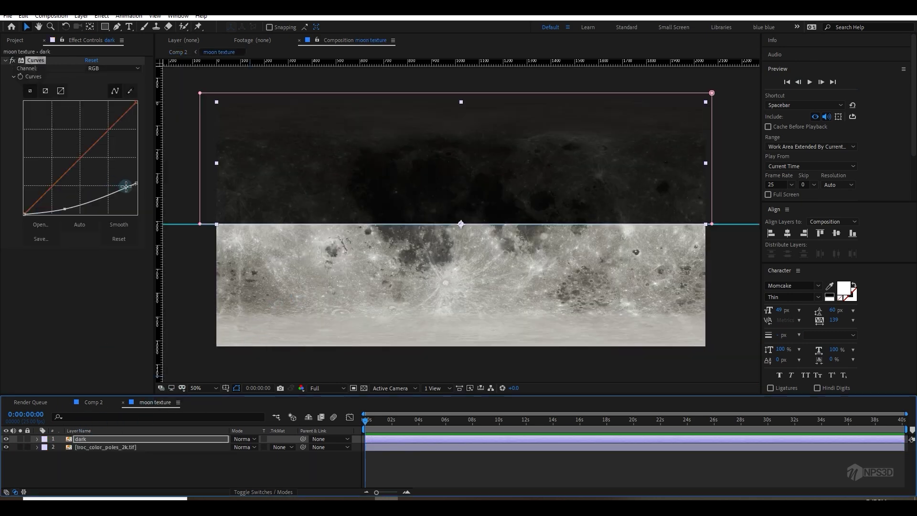
{"action": "left_click_drag", "start_coordinate": [65, 209], "coordinate": [66, 207]}
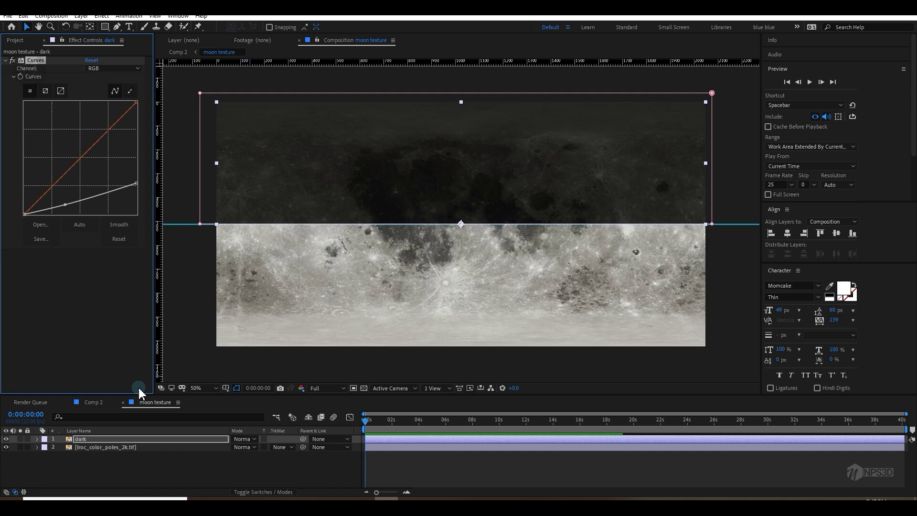
Return to Comp 2, open the e3d layer's Element scene setup and select the sphere's Default material
{"action": "left_click", "coordinate": [102, 402]}
{"action": "left_click", "coordinate": [506, 206]}
{"action": "left_click", "coordinate": [100, 437]}
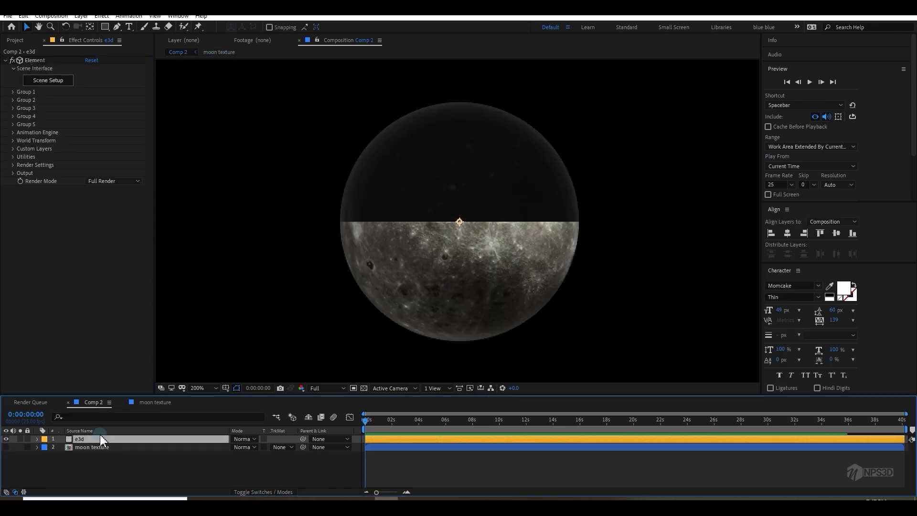
{"action": "left_click", "coordinate": [44, 84]}
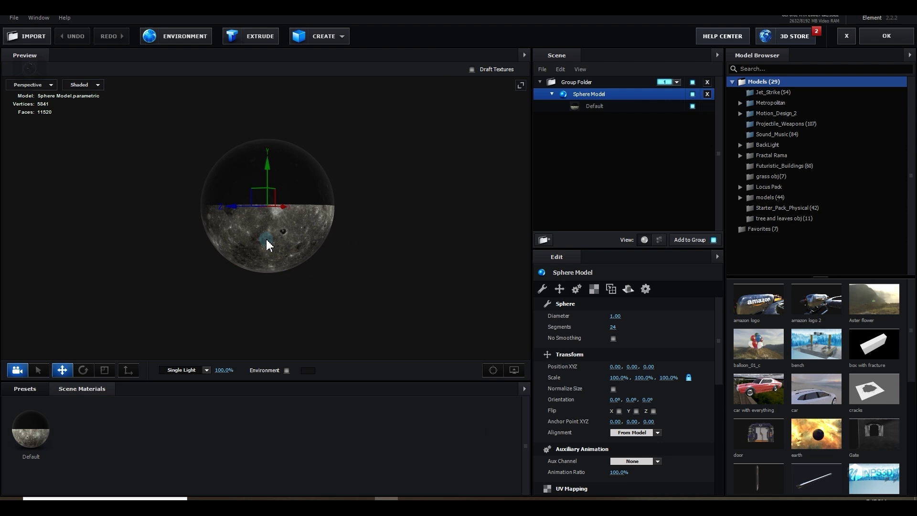
{"action": "left_click", "coordinate": [593, 106]}
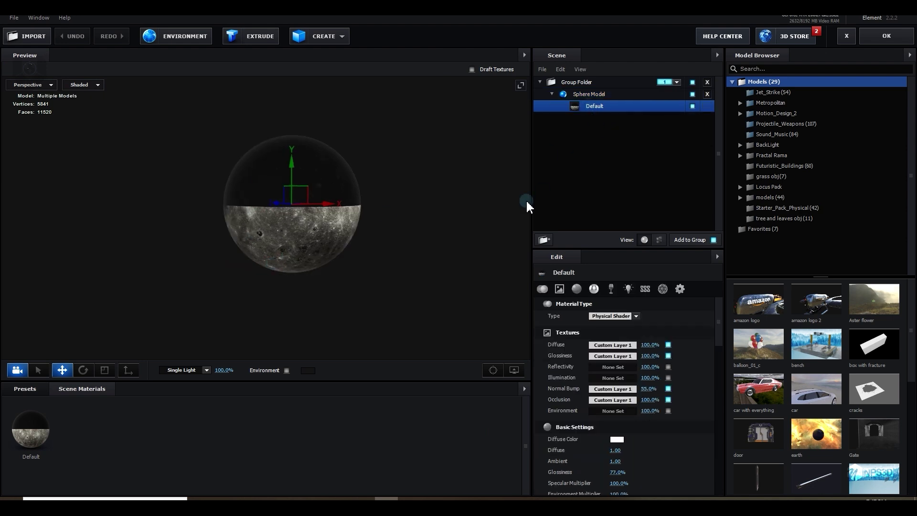
Try illuminating the Default material with its diffuse color, with illumination intensity at about 24%
{"action": "scroll", "coordinate": [604, 375], "scroll_direction": "down", "scroll_amount": 5}
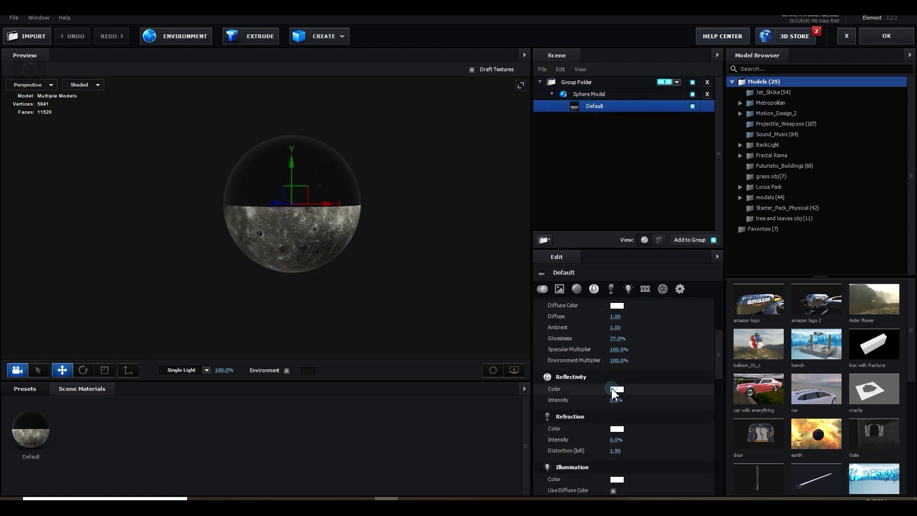
{"action": "scroll", "coordinate": [612, 418], "scroll_direction": "down", "scroll_amount": 2}
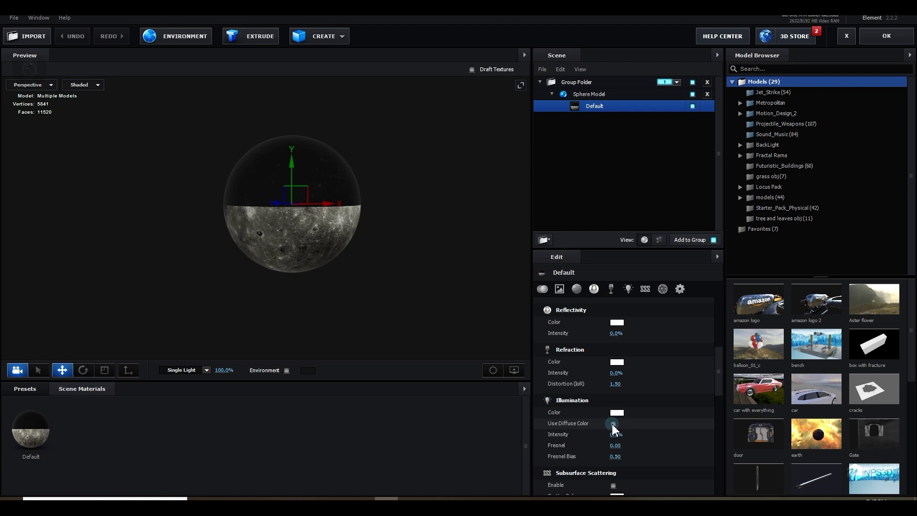
{"action": "left_click", "coordinate": [613, 424]}
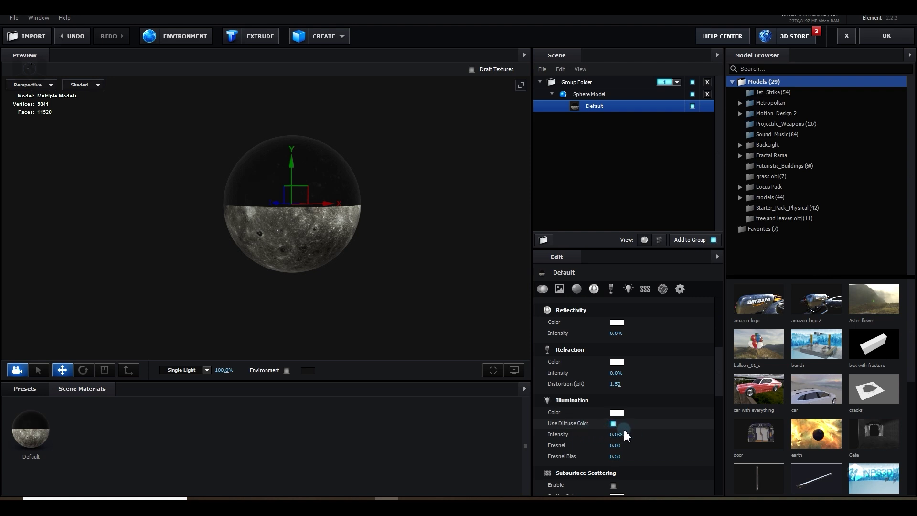
{"action": "left_click_drag", "start_coordinate": [616, 434], "coordinate": [624, 433]}
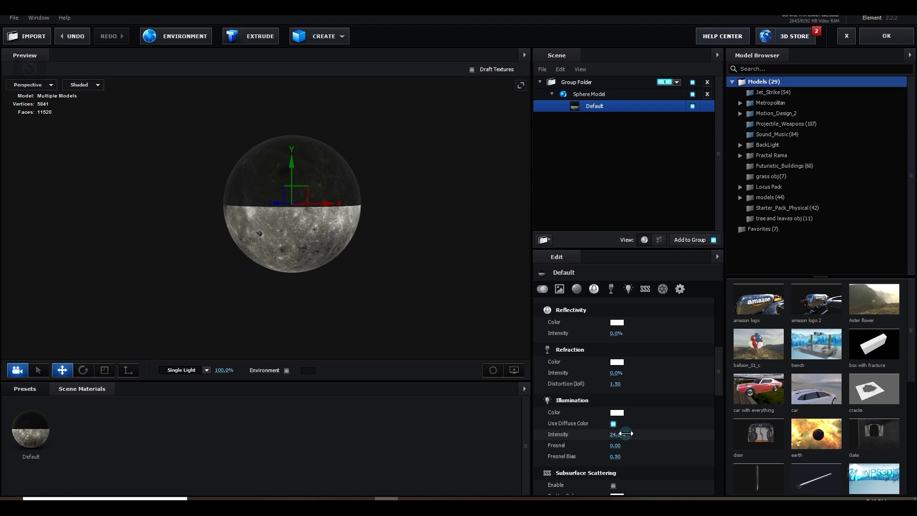
Copy the Default material's Diffuse texture to its Illumination channel
{"action": "scroll", "coordinate": [615, 445], "scroll_direction": "up", "scroll_amount": 10}
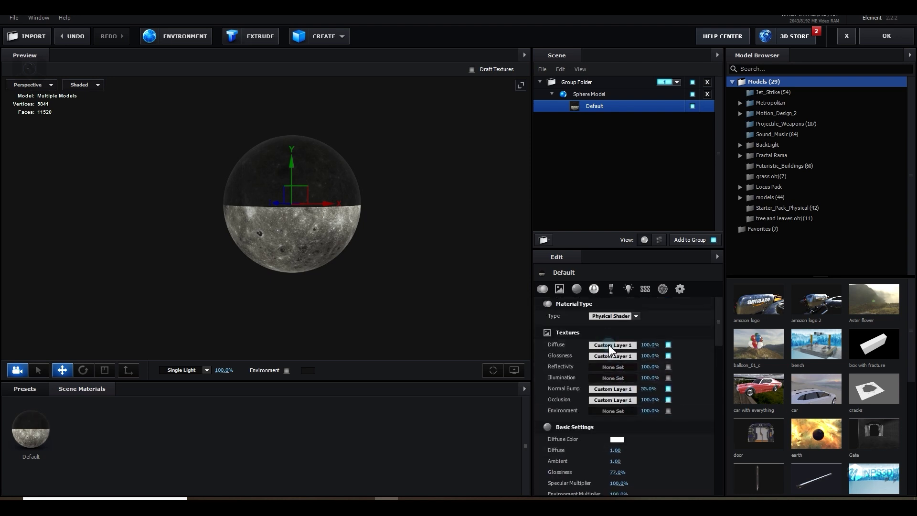
{"action": "right_click", "coordinate": [612, 346]}
{"action": "left_click", "coordinate": [630, 367]}
{"action": "right_click", "coordinate": [605, 380]}
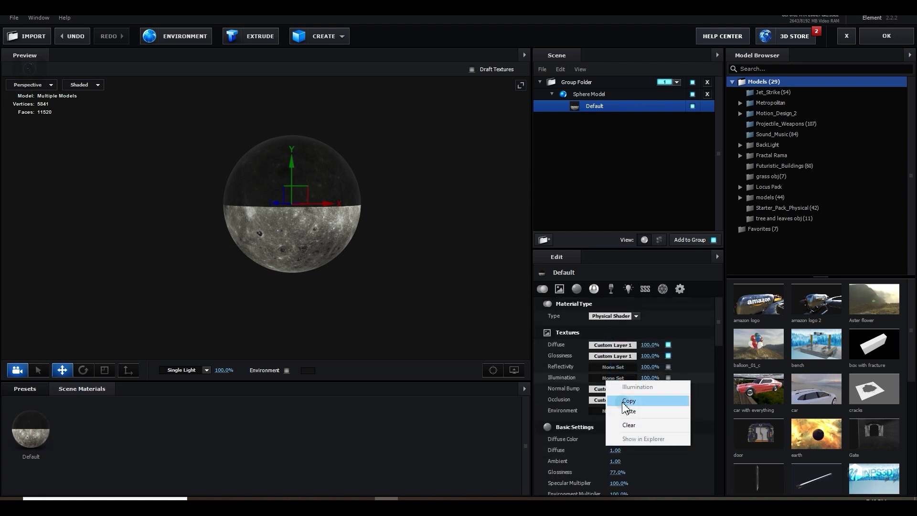
{"action": "left_click", "coordinate": [628, 411]}
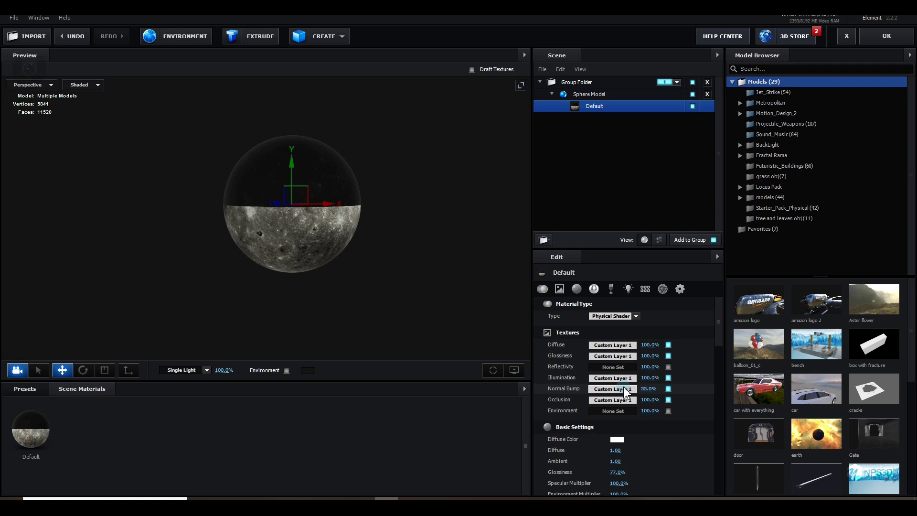
Set the Default material's illumination intensity to 77% and Fresnel to 0.70, with Use Diffuse Color off
{"action": "scroll", "coordinate": [606, 420], "scroll_direction": "down", "scroll_amount": 5}
{"action": "mouse_move", "coordinate": [619, 435]}
{"action": "left_mouse_down"}
{"action": "mouse_move", "coordinate": [634, 434]}
{"action": "mouse_move", "coordinate": [634, 451]}
{"action": "mouse_move", "coordinate": [631, 433]}
{"action": "left_mouse_up"}
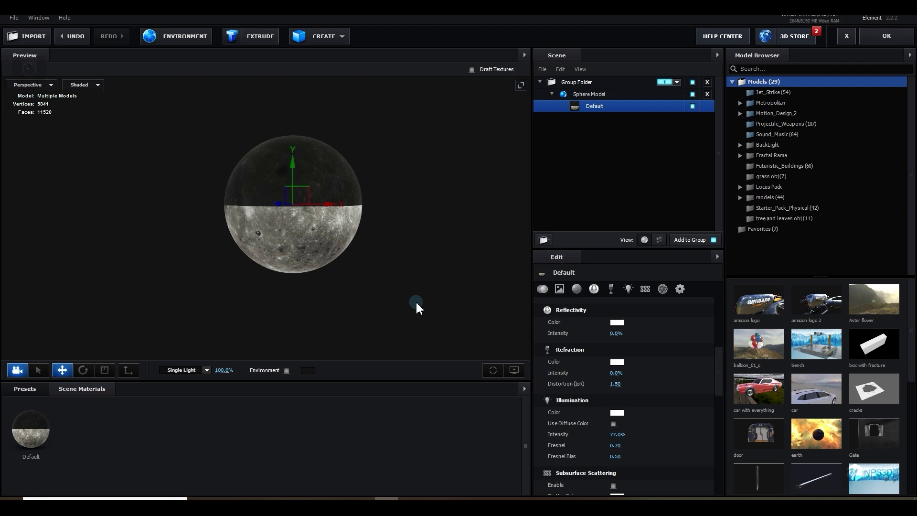
{"action": "scroll", "coordinate": [391, 292], "scroll_direction": "up", "scroll_amount": 3}
{"action": "scroll", "coordinate": [391, 298], "scroll_direction": "down", "scroll_amount": 1}
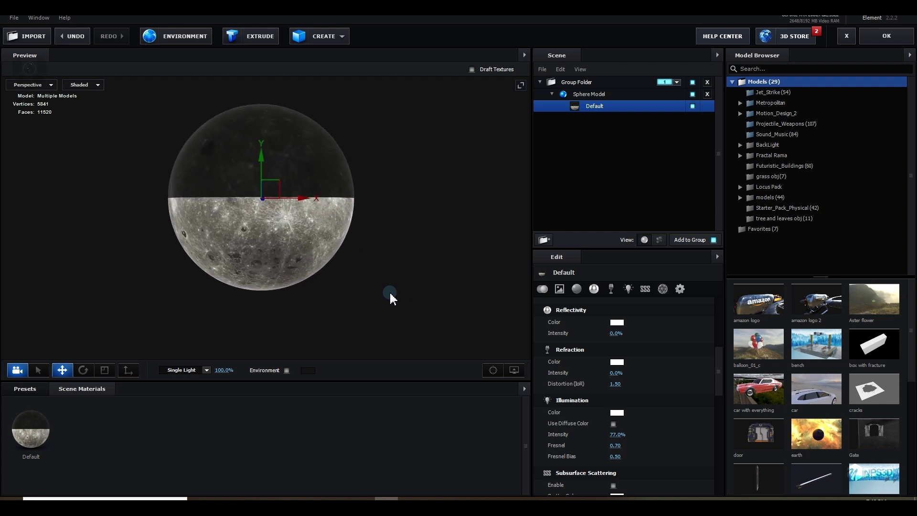
Duplicate the Sphere Model and raise the copy above the original to a Y position of about 1.21
{"action": "left_click", "coordinate": [604, 98]}
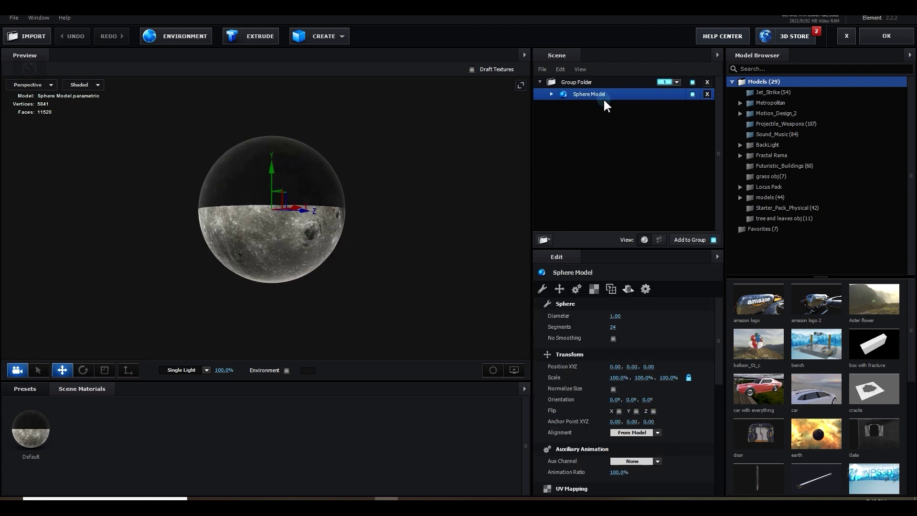
{"action": "scroll", "coordinate": [299, 274], "scroll_direction": "down", "scroll_amount": 5}
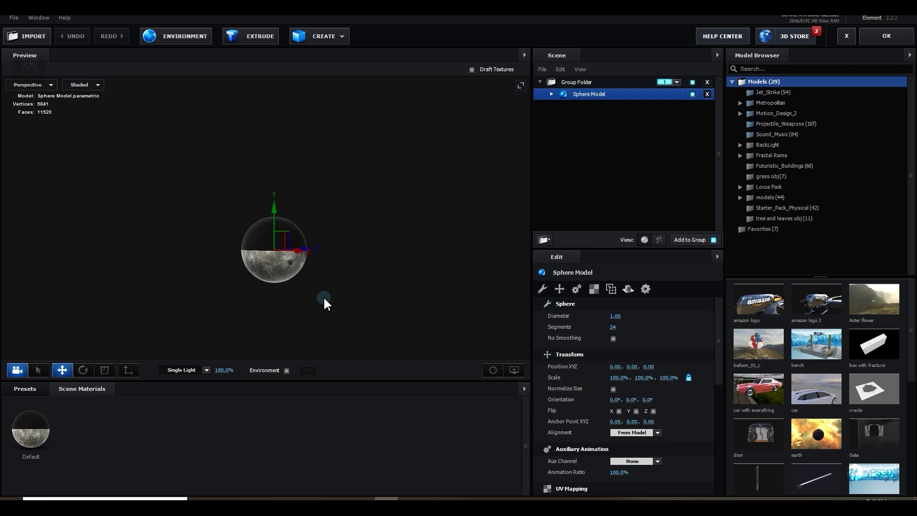
{"action": "scroll", "coordinate": [303, 292], "scroll_direction": "down", "scroll_amount": 1}
{"action": "left_click_drag", "start_coordinate": [302, 292], "coordinate": [301, 320]}
{"action": "key", "text": "ctrl+d"}
{"action": "left_click_drag", "start_coordinate": [272, 242], "coordinate": [266, 181]}
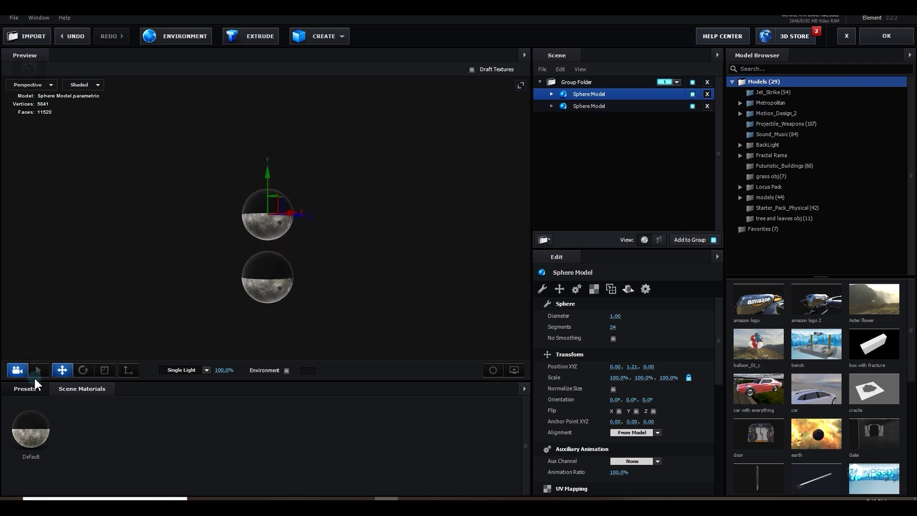
Switch the preview to the Front view and show the grid
{"action": "left_click", "coordinate": [81, 87]}
{"action": "left_click", "coordinate": [41, 84]}
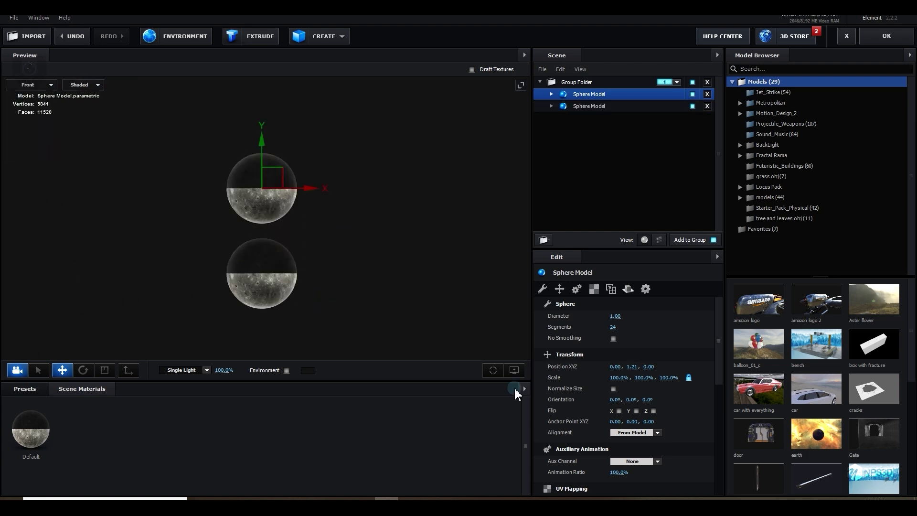
{"action": "left_click", "coordinate": [514, 370]}
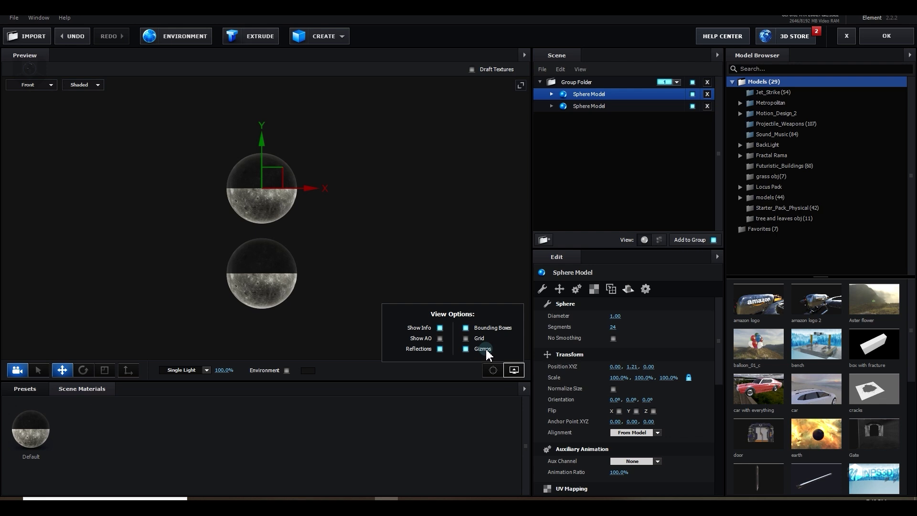
{"action": "left_click", "coordinate": [465, 339]}
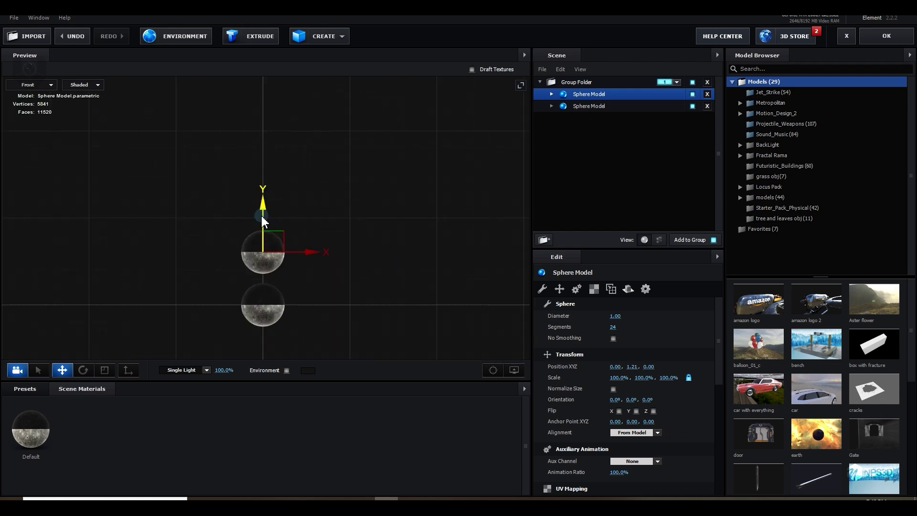
Stack two more sphere copies upward at Y positions of about 2.40 and 3.60, and return the preview to Perspective
{"action": "key", "text": "ctrl+d"}
{"action": "left_click_drag", "start_coordinate": [261, 217], "coordinate": [268, 163]}
{"action": "key", "text": "ctrl+d"}
{"action": "left_click_drag", "start_coordinate": [272, 199], "coordinate": [277, 143]}
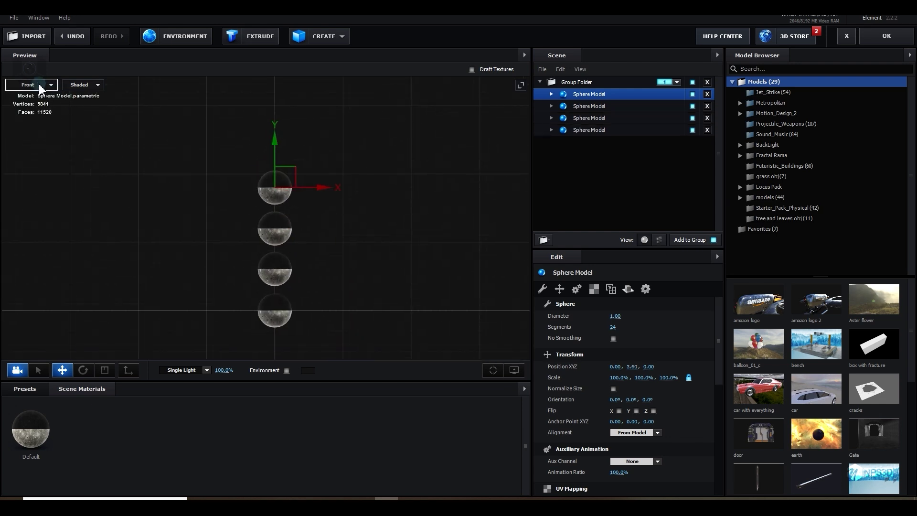
{"action": "left_click", "coordinate": [39, 84]}
{"action": "left_click", "coordinate": [39, 85]}
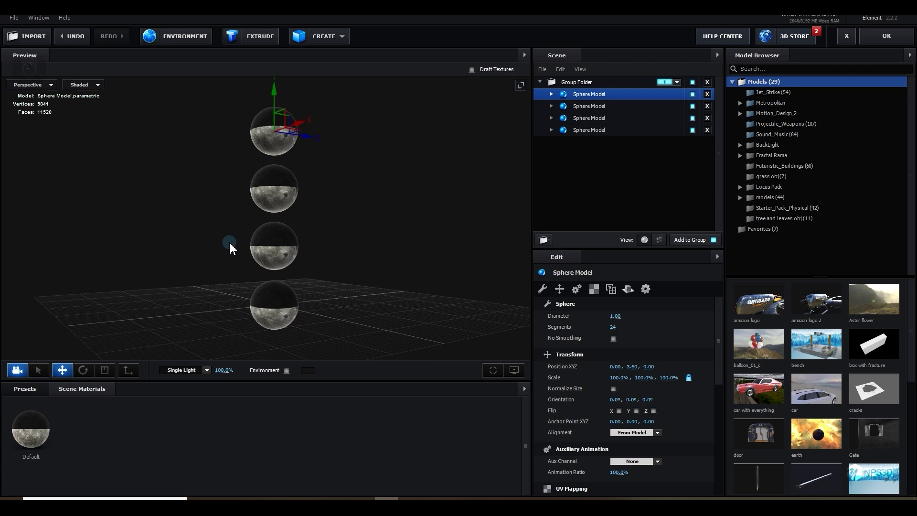
Rename the four sphere models 1, 2, 3 and 4 from the lowest sphere to the highest
{"action": "double_click", "coordinate": [582, 133]}
{"action": "type", "text": "1"}
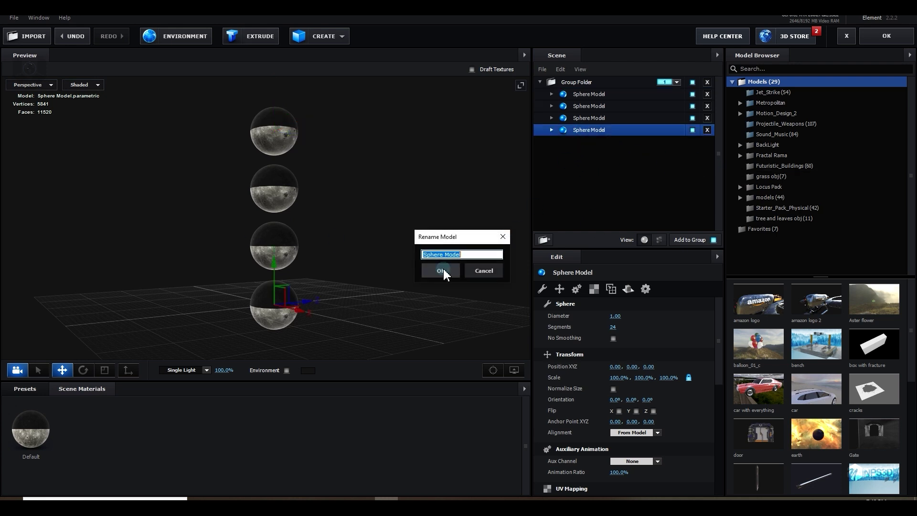
{"action": "left_click", "coordinate": [443, 267]}
{"action": "double_click", "coordinate": [590, 120]}
{"action": "type", "text": "2"}
{"action": "left_click", "coordinate": [441, 268]}
{"action": "double_click", "coordinate": [591, 108]}
{"action": "type", "text": "3"}
{"action": "left_click", "coordinate": [440, 268]}
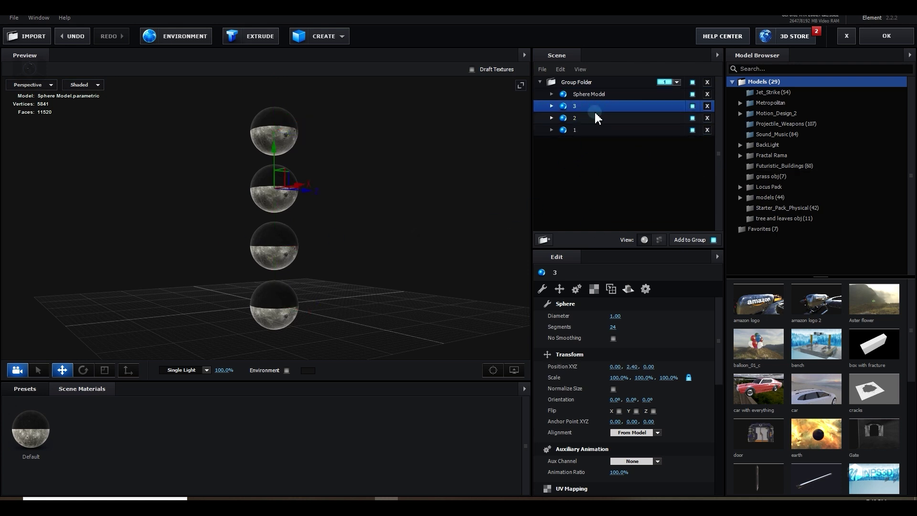
{"action": "double_click", "coordinate": [591, 95]}
{"action": "type", "text": "4"}
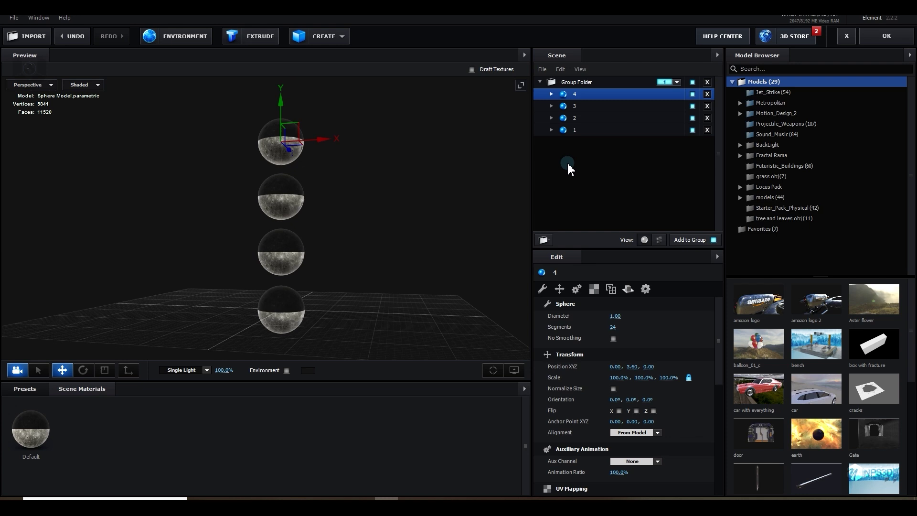
Assign sphere 1 to auxiliary animation Channel 1 and sphere 2 to Channel 2
{"action": "left_click", "coordinate": [583, 131]}
{"action": "left_click", "coordinate": [576, 289]}
{"action": "left_click", "coordinate": [631, 317]}
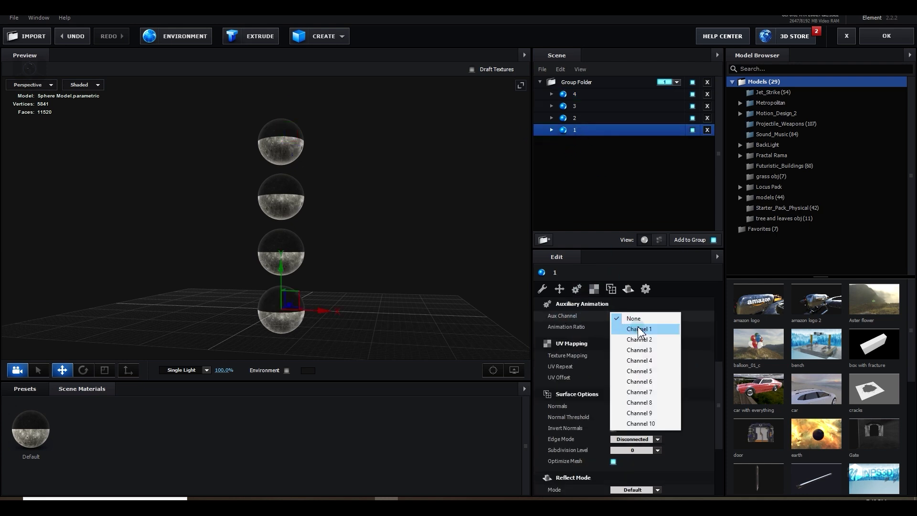
{"action": "left_click", "coordinate": [639, 329]}
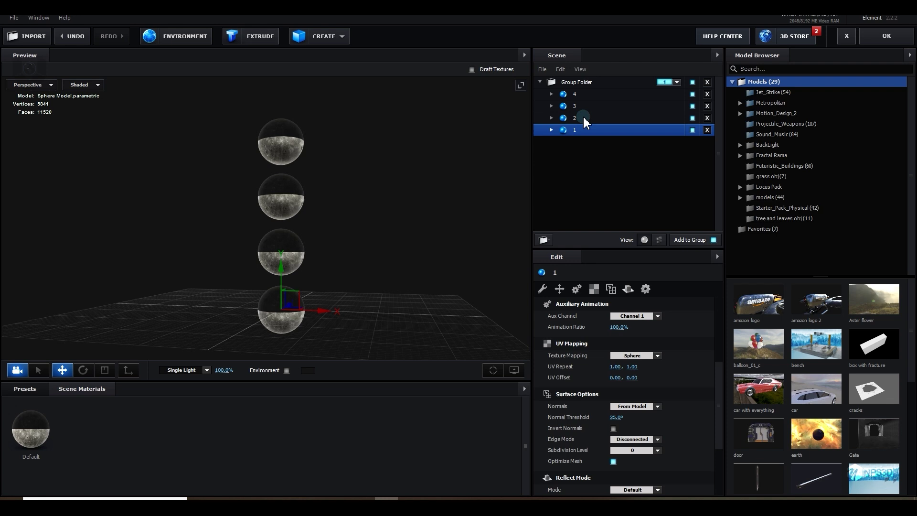
{"action": "left_click", "coordinate": [583, 118]}
{"action": "left_click", "coordinate": [647, 316]}
{"action": "left_click", "coordinate": [639, 339]}
Assign sphere 3 to auxiliary animation Channel 3 and sphere 4 to Channel 4
{"action": "left_click", "coordinate": [583, 106]}
{"action": "left_click", "coordinate": [648, 316]}
{"action": "left_click", "coordinate": [639, 360]}
{"action": "left_click", "coordinate": [635, 316]}
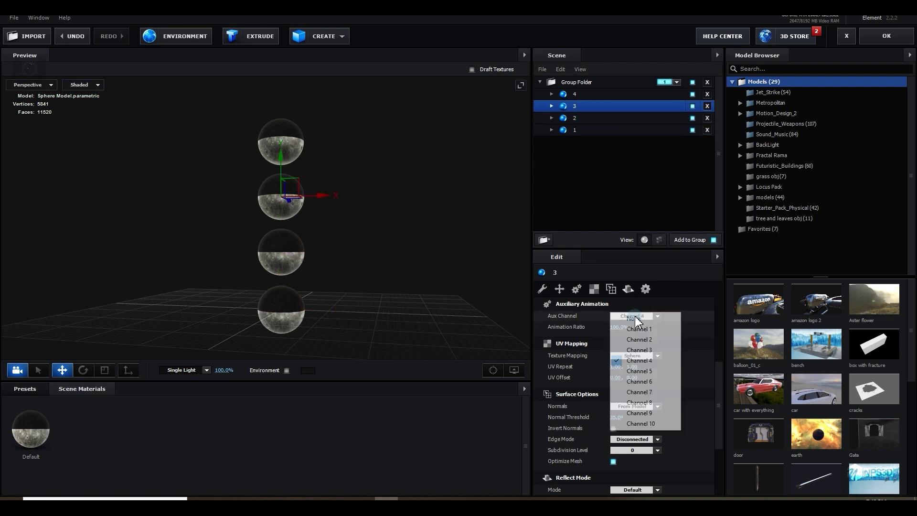
{"action": "left_click", "coordinate": [639, 350]}
{"action": "left_click", "coordinate": [575, 94]}
{"action": "left_click", "coordinate": [648, 317]}
{"action": "left_click", "coordinate": [639, 360]}
Create a plane as the ground, scaled to 1868.7%, and lower it beneath the spheres to a Y position of about -0.70
{"action": "scroll", "coordinate": [385, 279], "scroll_direction": "down", "scroll_amount": 4}
{"action": "left_click", "coordinate": [347, 36]}
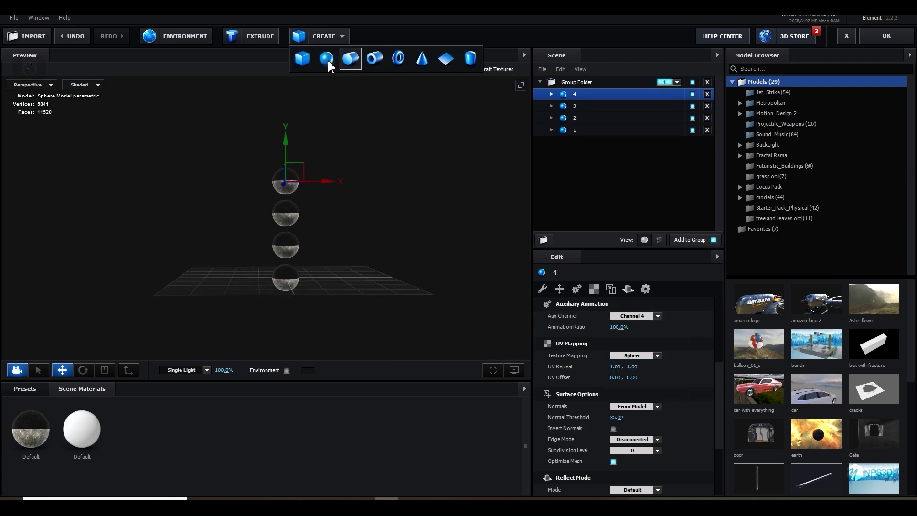
{"action": "left_click", "coordinate": [446, 60]}
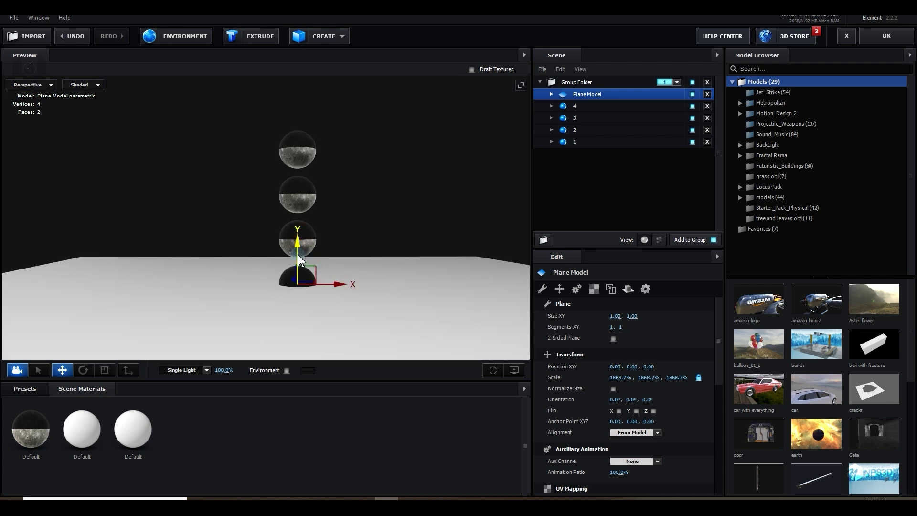
{"action": "left_click_drag", "start_coordinate": [296, 259], "coordinate": [294, 277]}
{"action": "left_click_drag", "start_coordinate": [339, 276], "coordinate": [338, 245]}
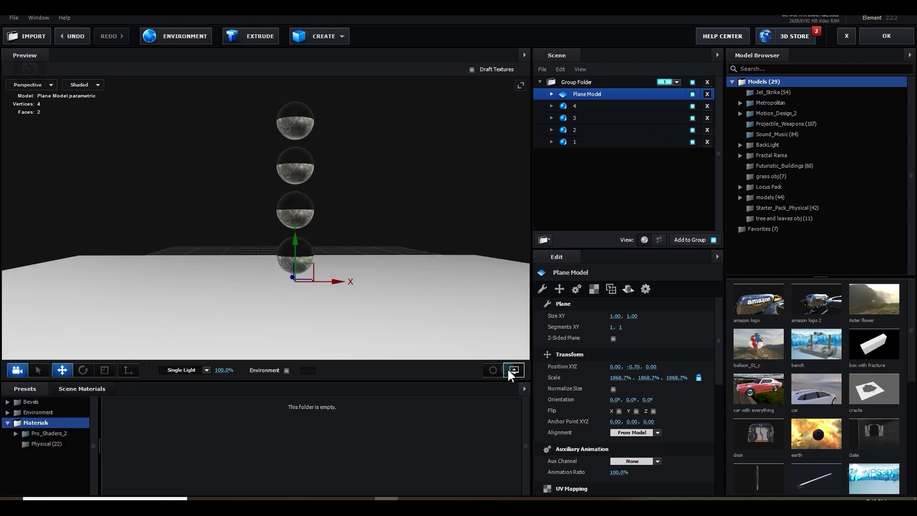
Hide the preview grid and apply a dark Ground preset material from Pro_Shaders_2 to the plane
{"action": "left_click", "coordinate": [511, 371]}
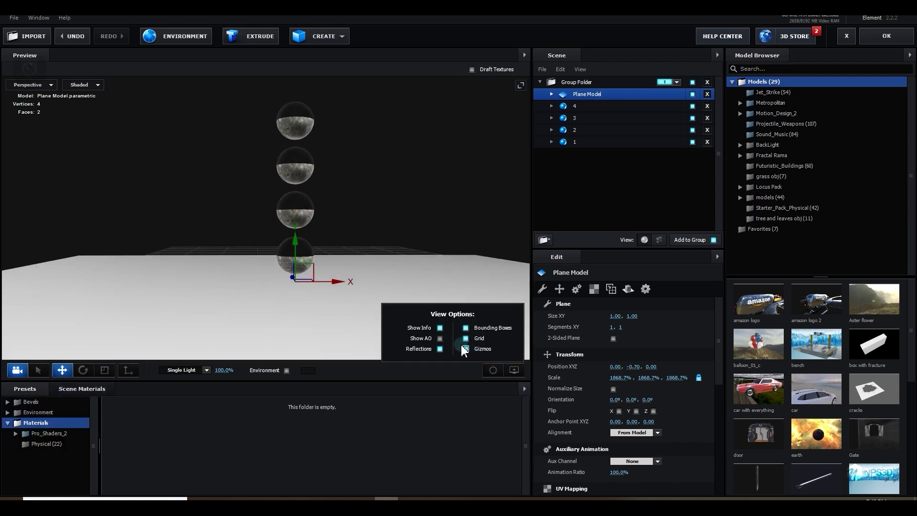
{"action": "left_click", "coordinate": [466, 338]}
{"action": "double_click", "coordinate": [28, 435]}
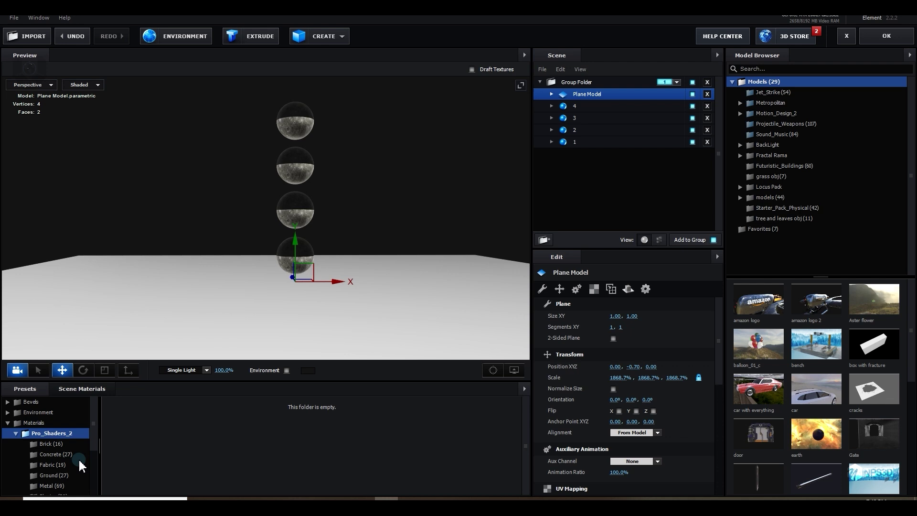
{"action": "scroll", "coordinate": [75, 458], "scroll_direction": "down", "scroll_amount": 3}
{"action": "left_click", "coordinate": [68, 409]}
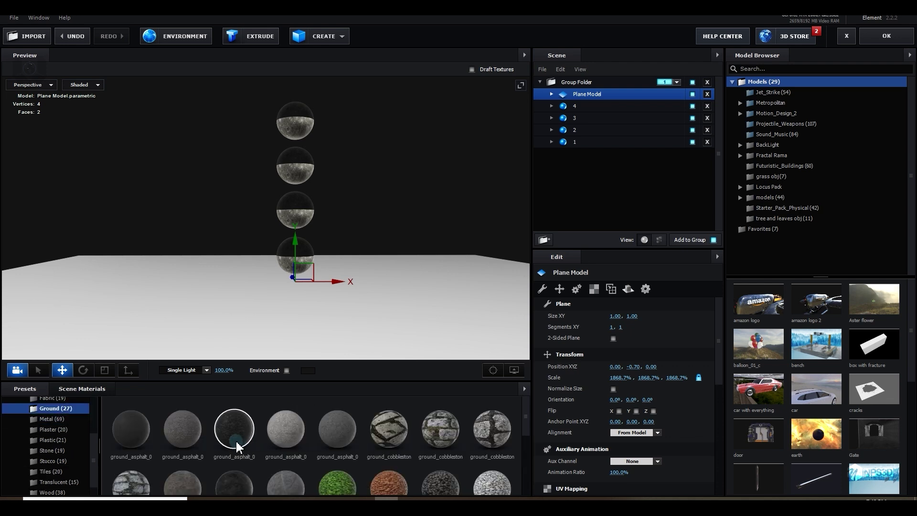
{"action": "left_click_drag", "start_coordinate": [238, 475], "coordinate": [242, 352]}
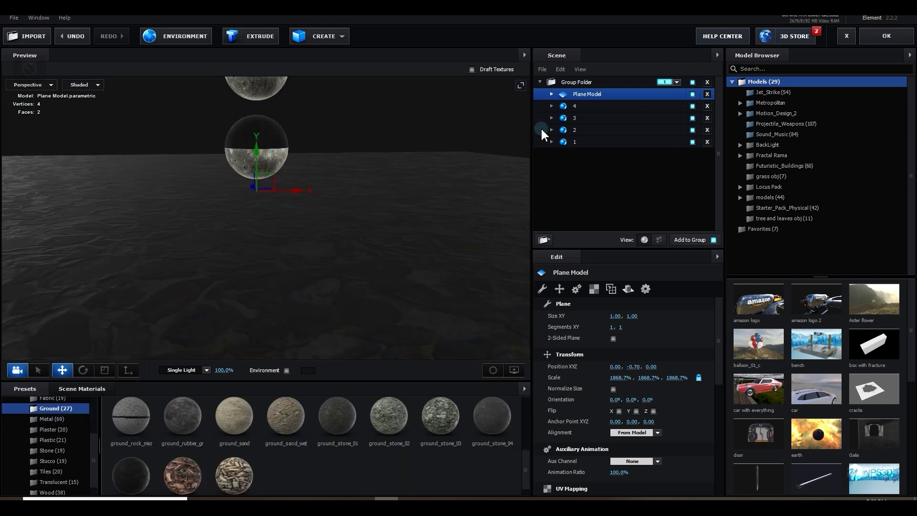
Set the ground plane's texture mapping to Box (Preserve Aspect) with a UV repeat of 3 by 3
{"action": "left_click", "coordinate": [594, 288]}
{"action": "left_click", "coordinate": [631, 316]}
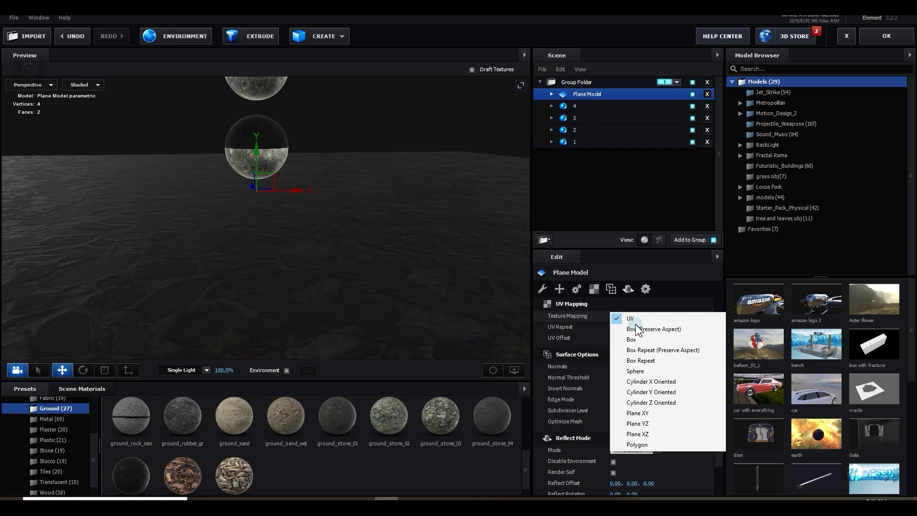
{"action": "left_click", "coordinate": [616, 329]}
{"action": "type", "text": "3"}
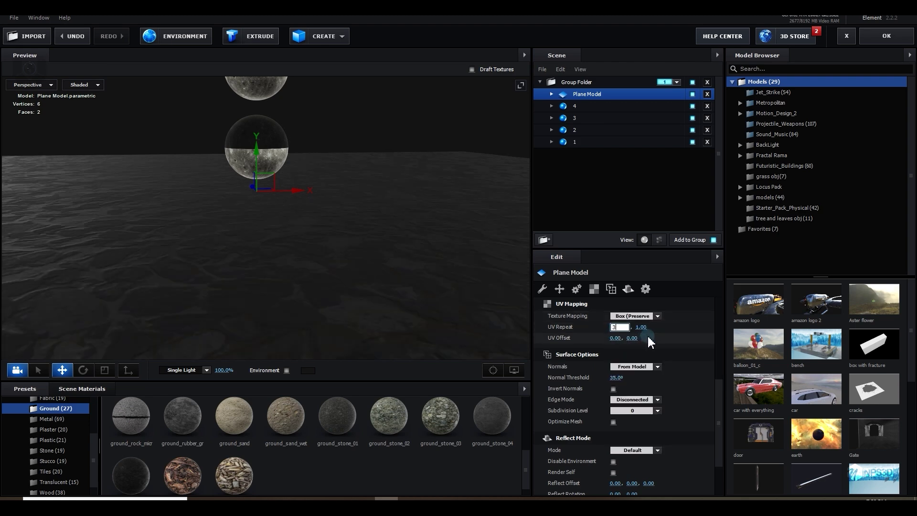
{"action": "left_click", "coordinate": [639, 327]}
{"action": "type", "text": "3"}
{"action": "key", "text": "Return"}
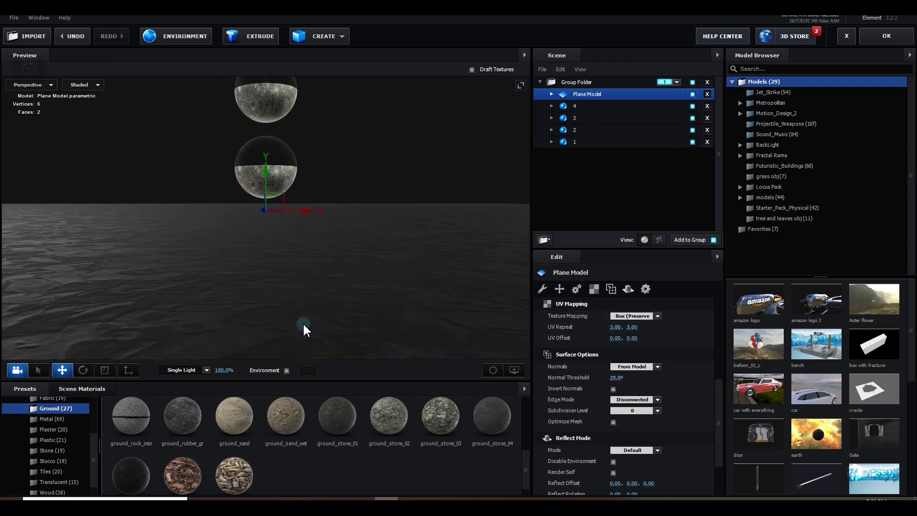
Increase the plane's UV repeat to 5 by 5 and apply the ground_sand preset to it
{"action": "left_click_drag", "start_coordinate": [304, 324], "coordinate": [317, 333]}
{"action": "left_click", "coordinate": [615, 327]}
{"action": "type", "text": "5"}
{"action": "left_click", "coordinate": [649, 333]}
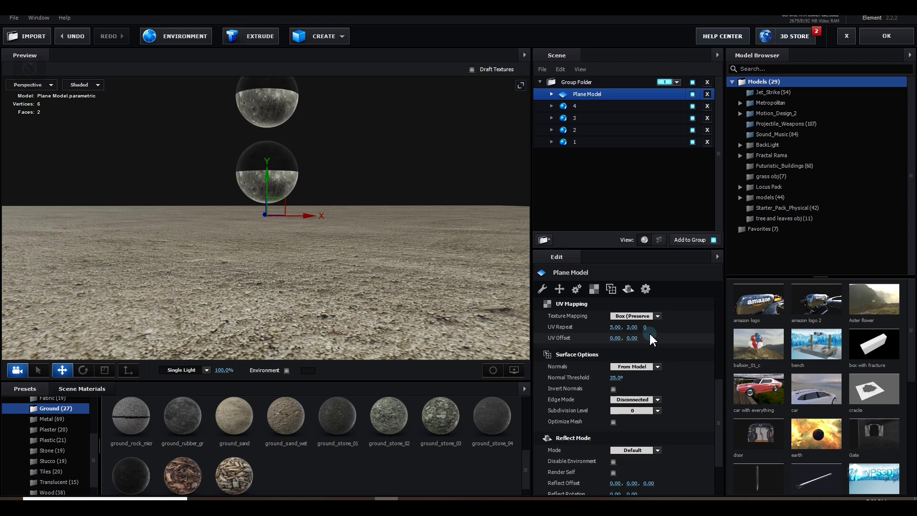
Remove the unused materials from the scene's material list
{"action": "left_click", "coordinate": [525, 388]}
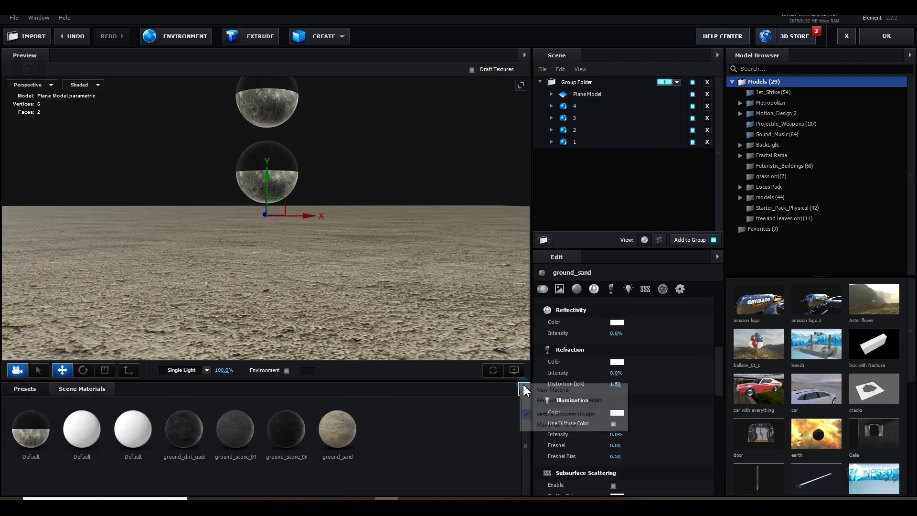
{"action": "left_click", "coordinate": [524, 388]}
{"action": "left_click", "coordinate": [569, 400]}
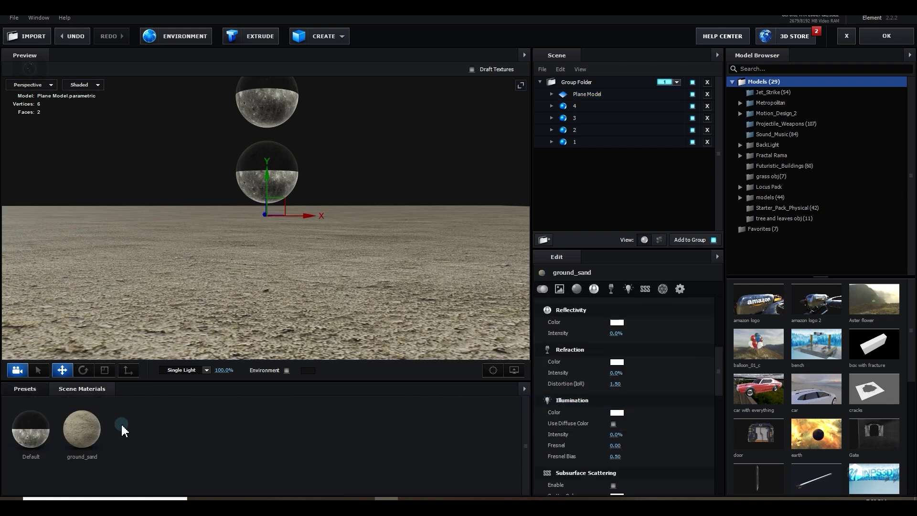
Darken the ground_sand material by changing its diffuse color from white to a medium grey
{"action": "scroll", "coordinate": [649, 404], "scroll_direction": "up", "scroll_amount": 5}
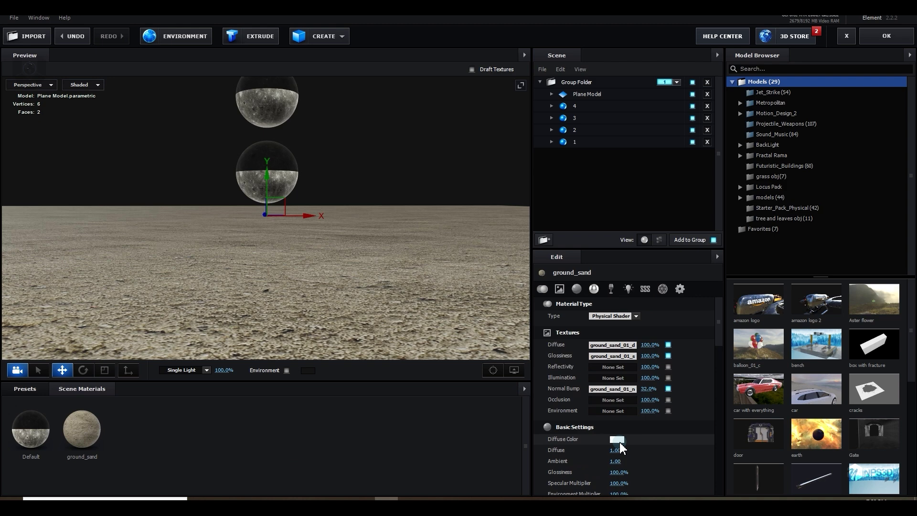
{"action": "left_click", "coordinate": [616, 438]}
{"action": "left_click", "coordinate": [547, 467]}
{"action": "left_click_drag", "start_coordinate": [547, 468], "coordinate": [546, 439]}
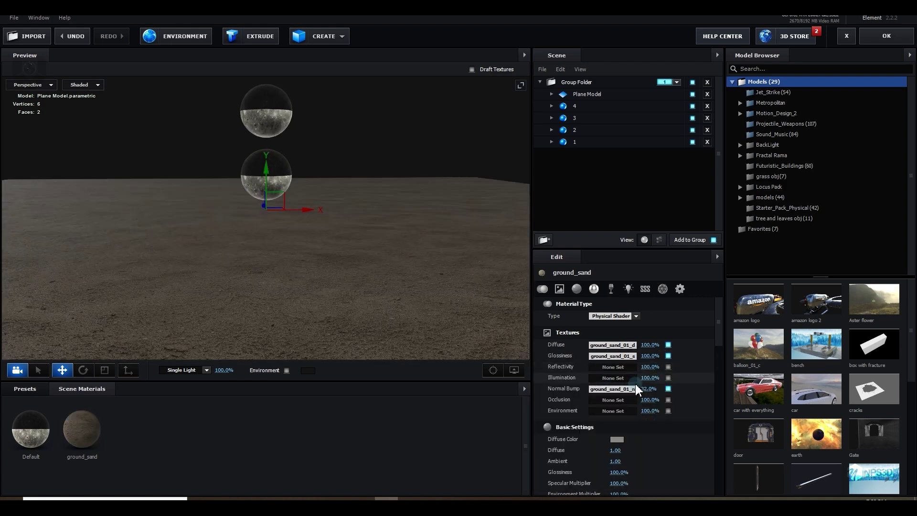
Raise the black input level of the ground_sand glossiness texture to 0.29
{"action": "left_click", "coordinate": [613, 414]}
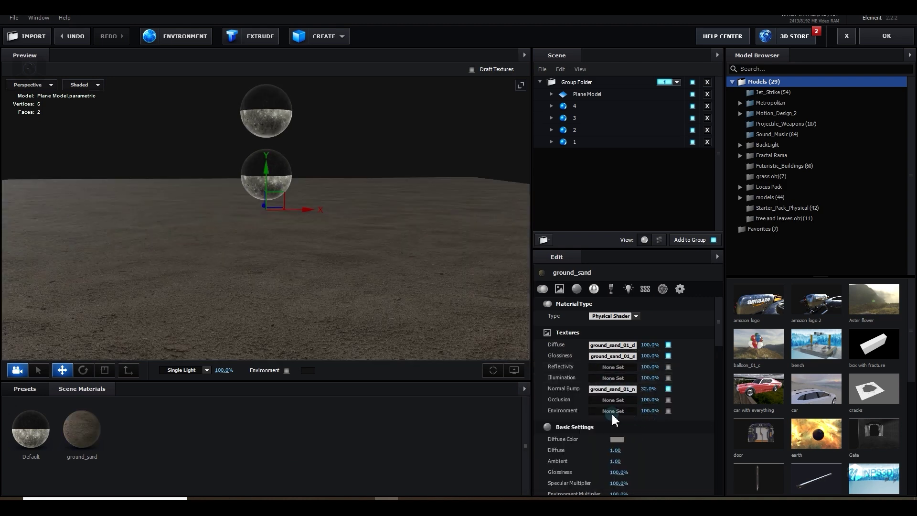
{"action": "left_click", "coordinate": [611, 356]}
{"action": "left_click_drag", "start_coordinate": [604, 420], "coordinate": [653, 422]}
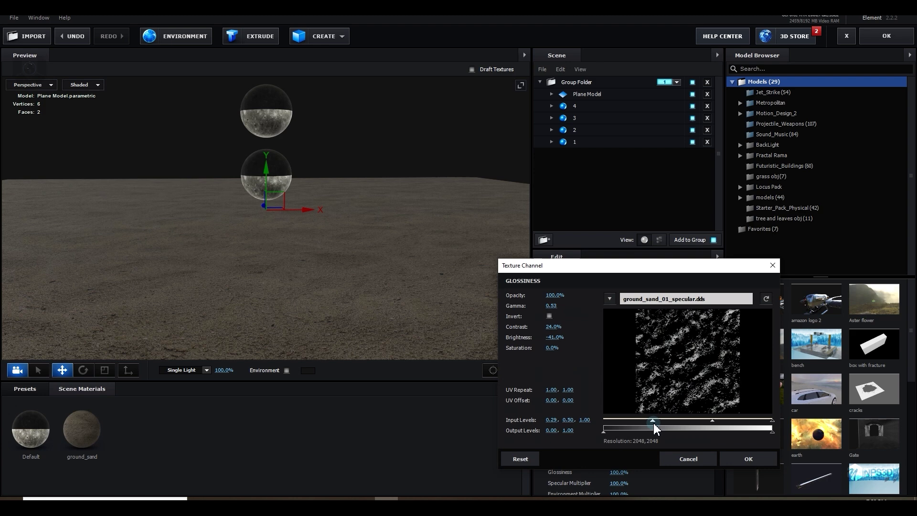
Set the Plane Model's reflect mode to Mirror Surface
{"action": "left_click", "coordinate": [577, 94]}
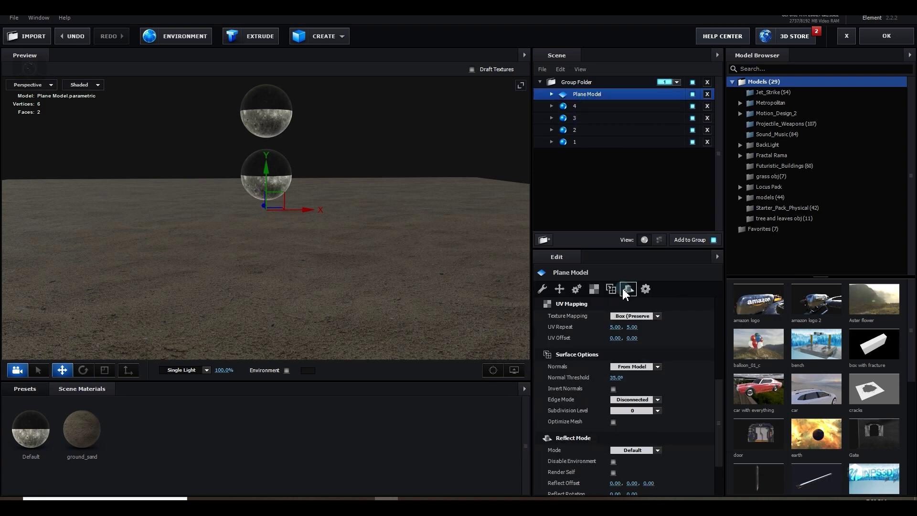
{"action": "left_click", "coordinate": [628, 288]}
{"action": "left_click", "coordinate": [635, 315]}
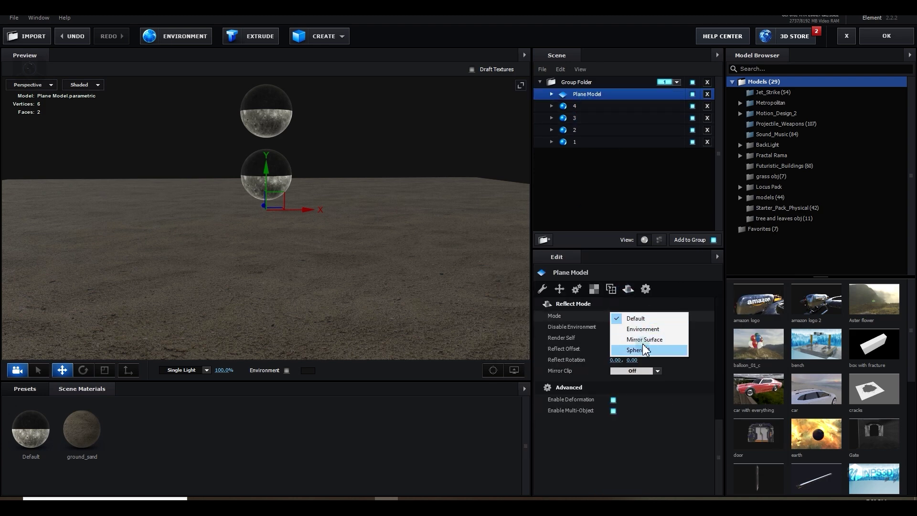
{"action": "left_click", "coordinate": [643, 347]}
Replace the plane's material with the ground_rubber_grunge_pink preset from the Pro_Shaders_2 Ground category
{"action": "left_click", "coordinate": [34, 390]}
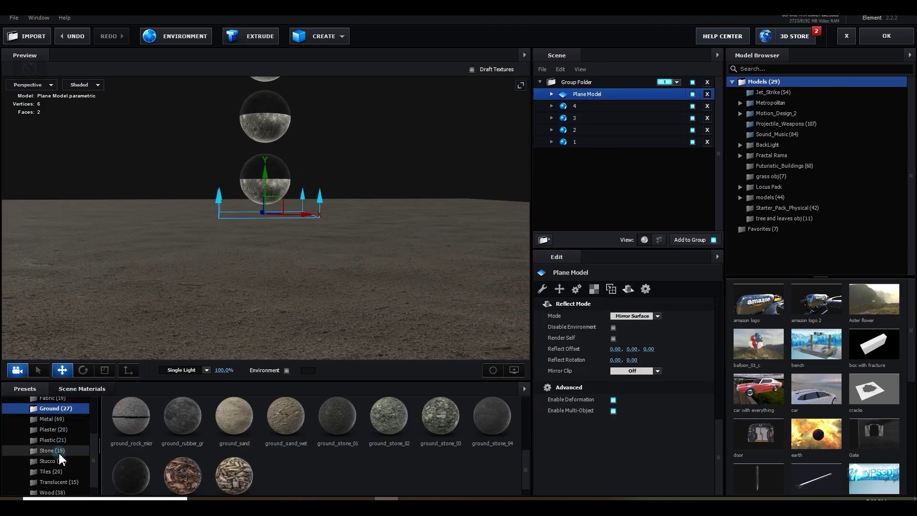
{"action": "scroll", "coordinate": [64, 449], "scroll_direction": "up", "scroll_amount": 2}
{"action": "scroll", "coordinate": [61, 459], "scroll_direction": "down", "scroll_amount": 3}
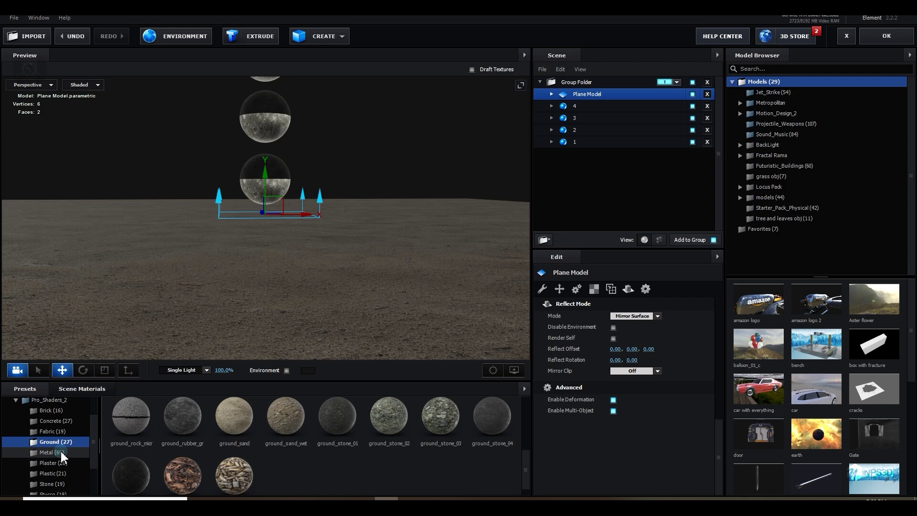
{"action": "left_click_drag", "start_coordinate": [130, 416], "coordinate": [245, 290]}
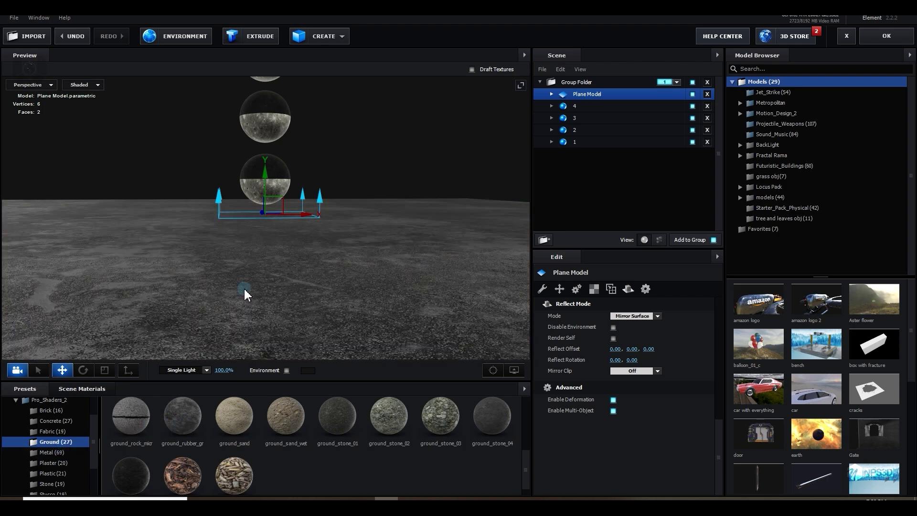
Adjust the ground_rubber_grunge_pink glossiness texture's input levels, setting black to 0.23 and raising the midpoint
{"action": "left_click", "coordinate": [82, 389]}
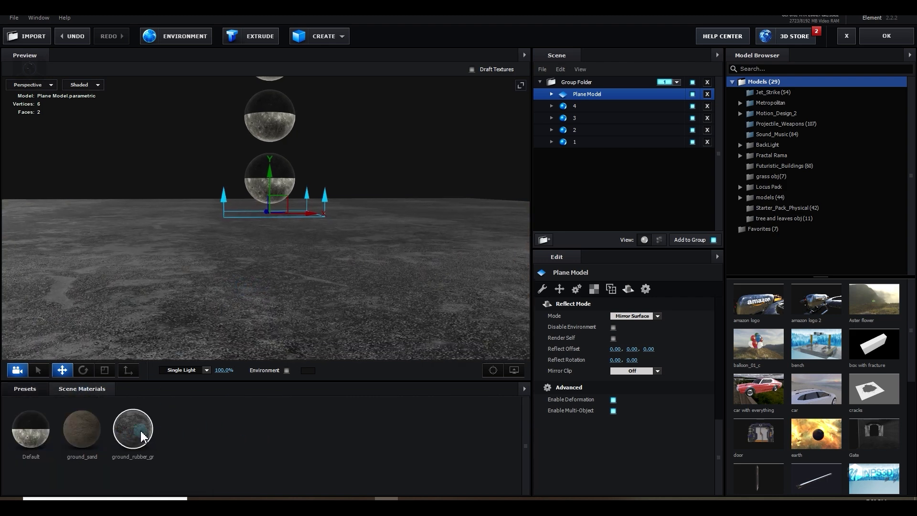
{"action": "left_click", "coordinate": [133, 427]}
{"action": "left_click", "coordinate": [666, 389]}
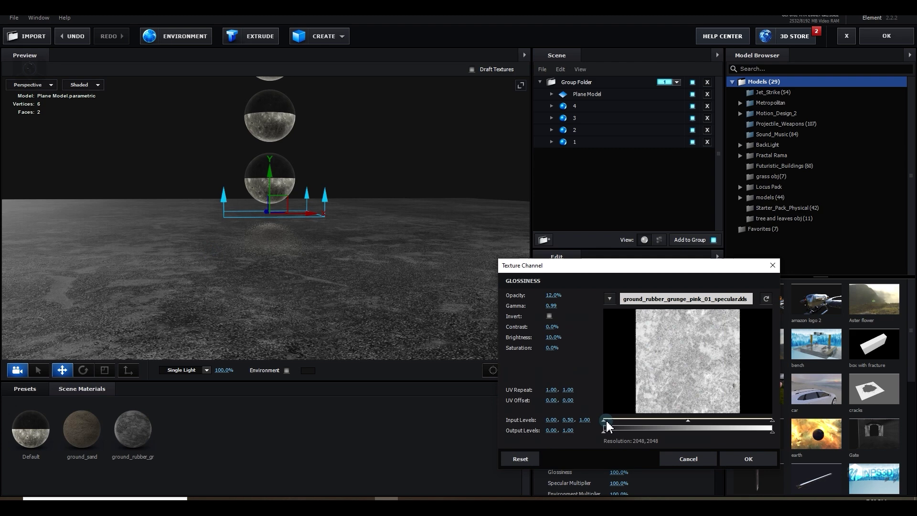
{"action": "left_click_drag", "start_coordinate": [605, 421], "coordinate": [643, 421]}
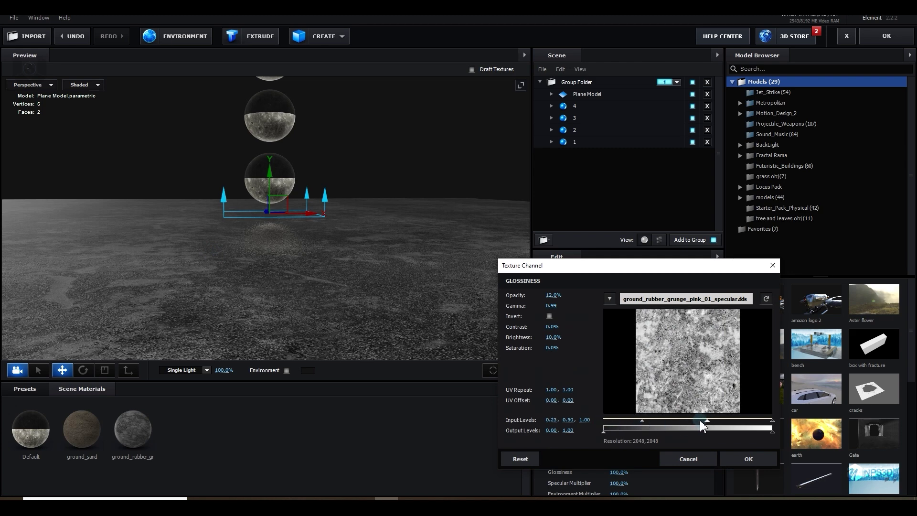
{"action": "left_click_drag", "start_coordinate": [702, 421], "coordinate": [739, 420]}
{"action": "left_click", "coordinate": [748, 459]}
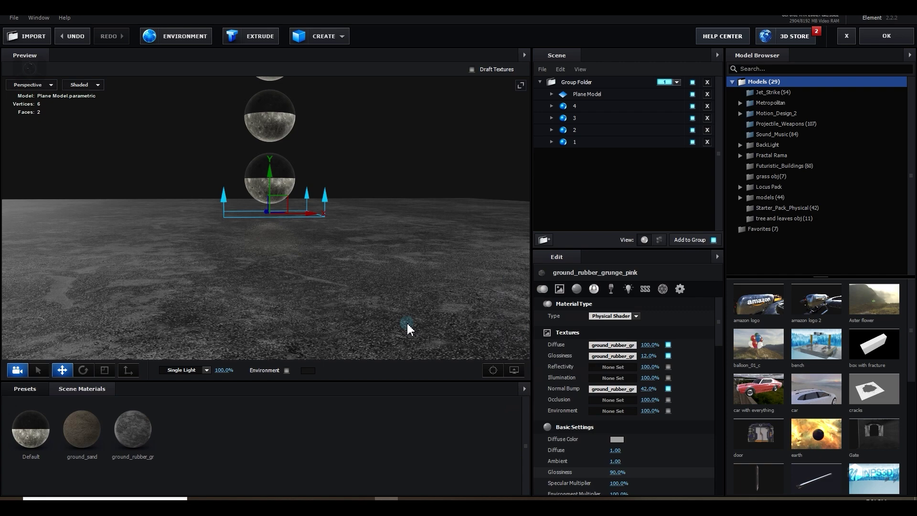
Enable Matte Shadow and Matte Reflection in the advanced settings of the plane's ground_rubber_grunge_pink material
{"action": "left_click_drag", "start_coordinate": [406, 321], "coordinate": [337, 262]}
{"action": "scroll", "coordinate": [338, 282], "scroll_direction": "up", "scroll_amount": 3}
{"action": "left_click", "coordinate": [587, 94]}
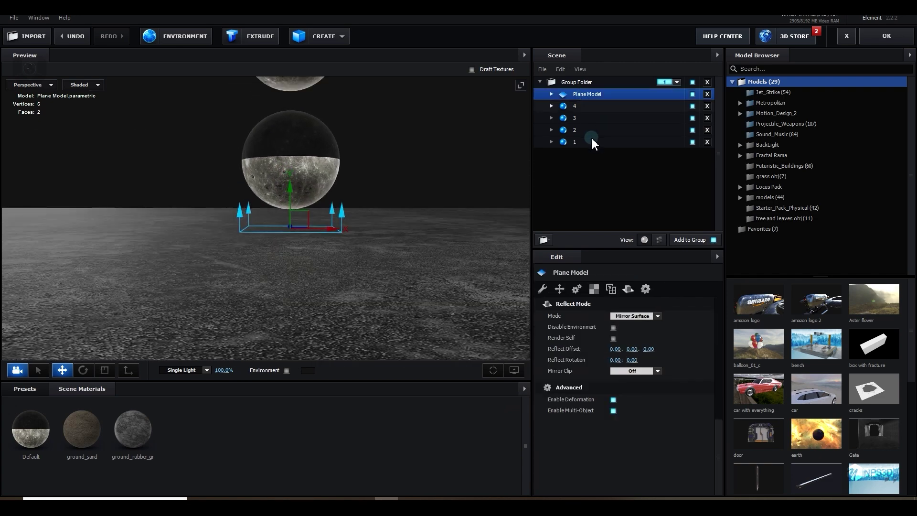
{"action": "left_click", "coordinate": [645, 288]}
{"action": "left_click", "coordinate": [552, 94]}
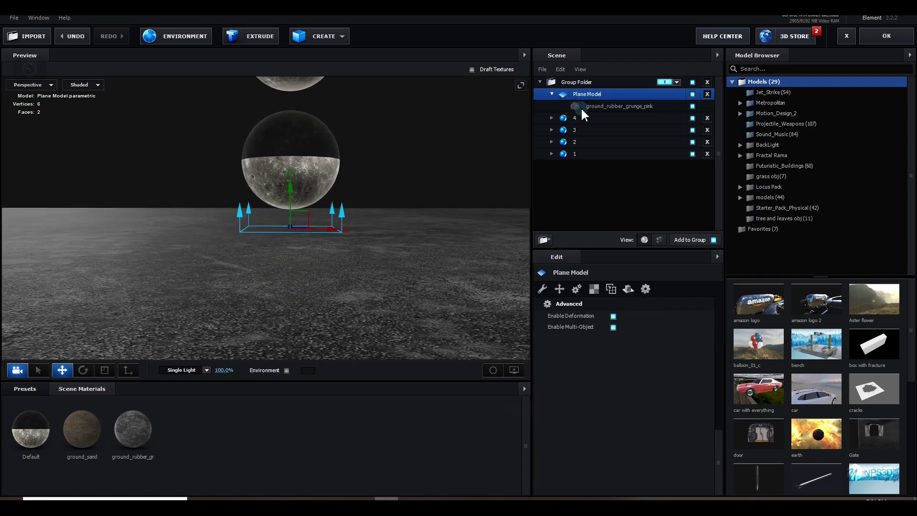
{"action": "left_click", "coordinate": [580, 107]}
{"action": "left_click", "coordinate": [680, 290]}
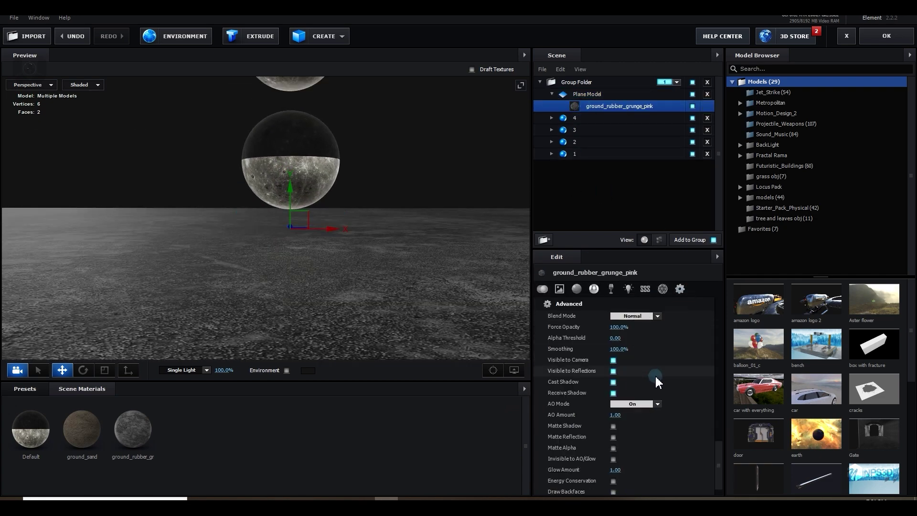
{"action": "left_click", "coordinate": [614, 426]}
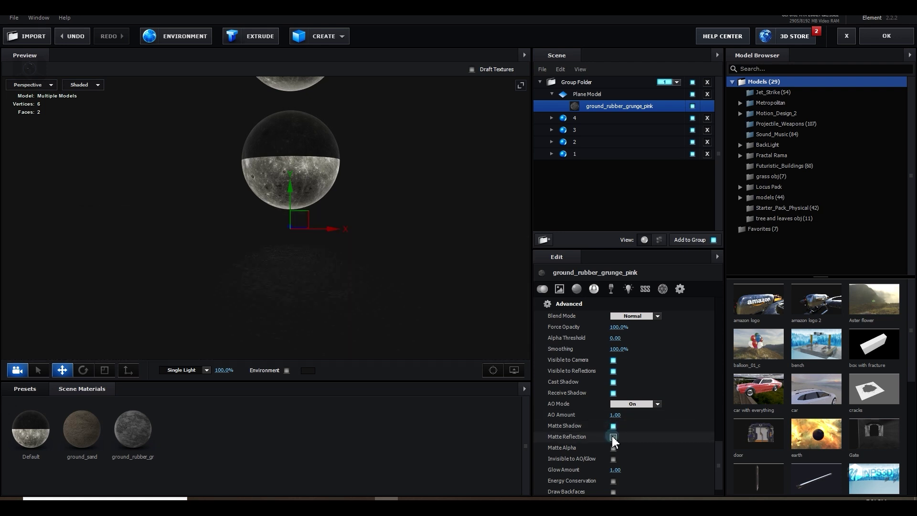
{"action": "scroll", "coordinate": [633, 308], "scroll_direction": "down", "scroll_amount": 1}
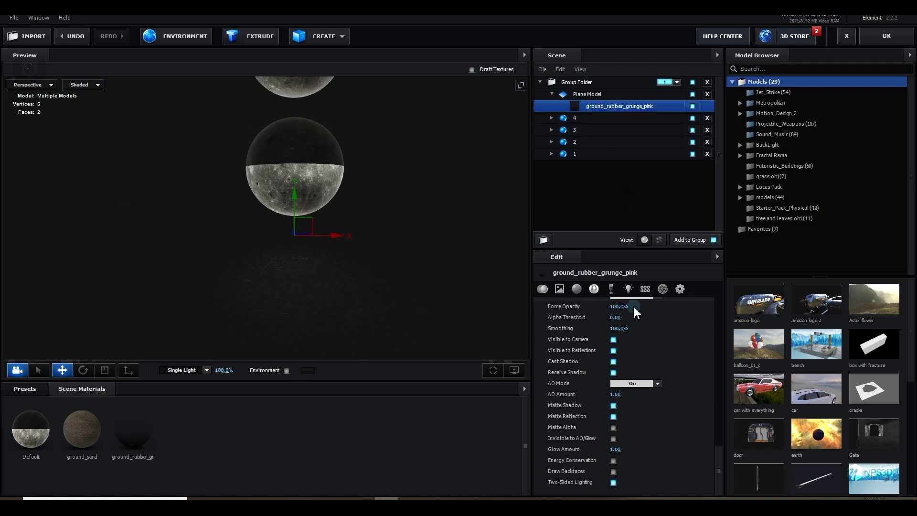
Set the ground material's glossiness texture strength to 15% and accept the scene setup
{"action": "scroll", "coordinate": [635, 342], "scroll_direction": "up", "scroll_amount": 10}
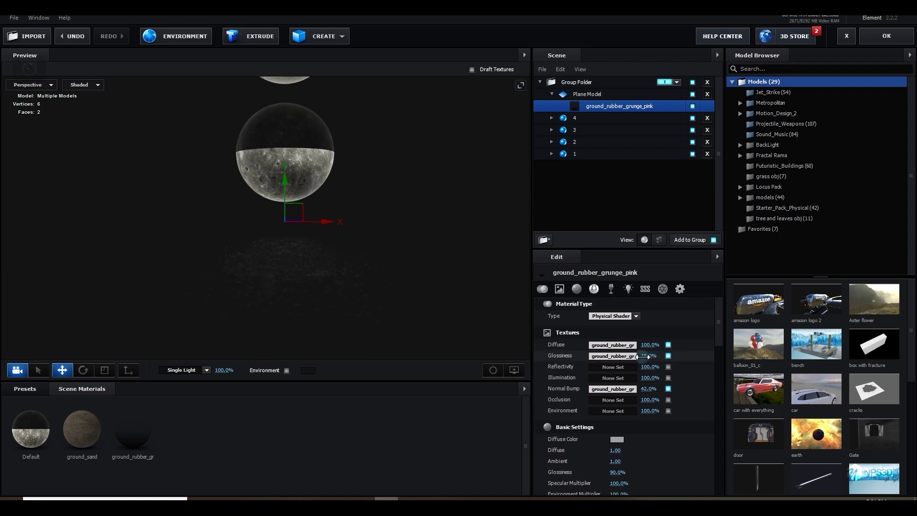
{"action": "scroll", "coordinate": [637, 357], "scroll_direction": "down", "scroll_amount": 3}
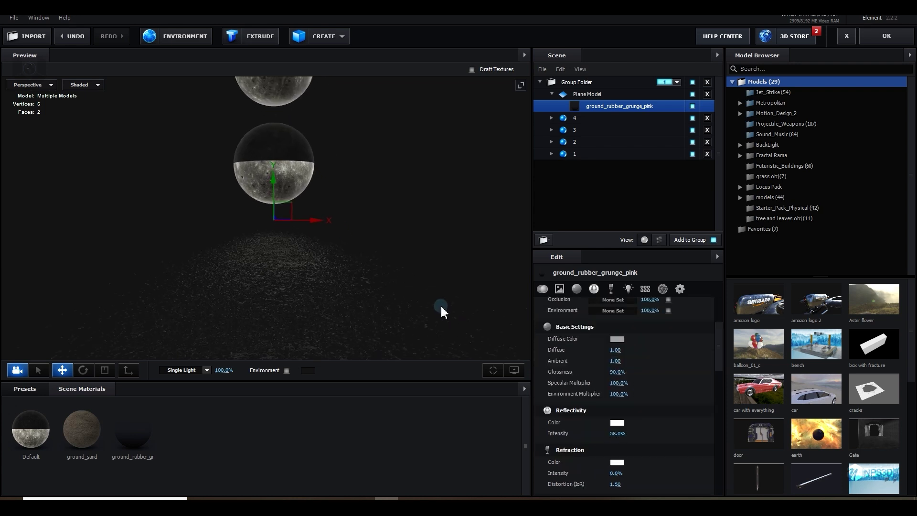
{"action": "scroll", "coordinate": [611, 436], "scroll_direction": "up", "scroll_amount": 3}
{"action": "scroll", "coordinate": [360, 297], "scroll_direction": "down", "scroll_amount": 3}
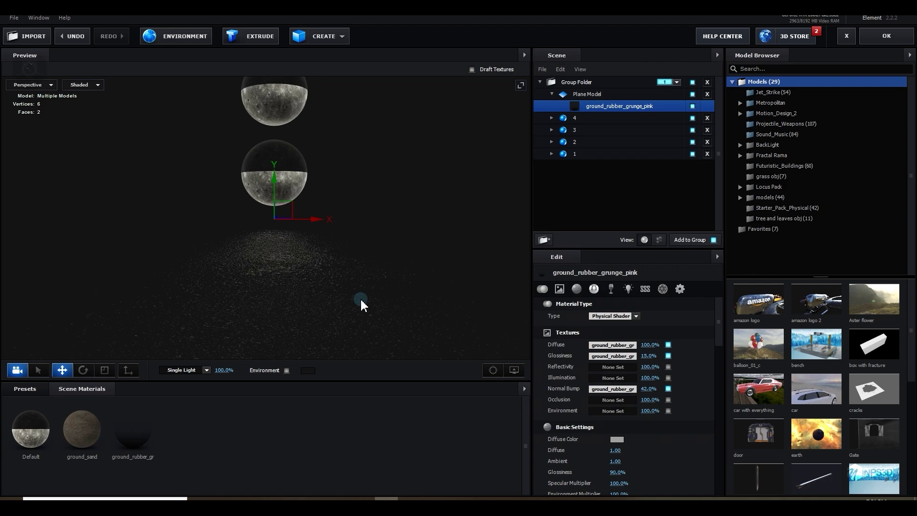
{"action": "mouse_move", "coordinate": [361, 297]}
{"action": "left_mouse_down"}
{"action": "mouse_move", "coordinate": [343, 306]}
{"action": "mouse_move", "coordinate": [356, 313]}
{"action": "mouse_move", "coordinate": [359, 295]}
{"action": "left_mouse_up"}
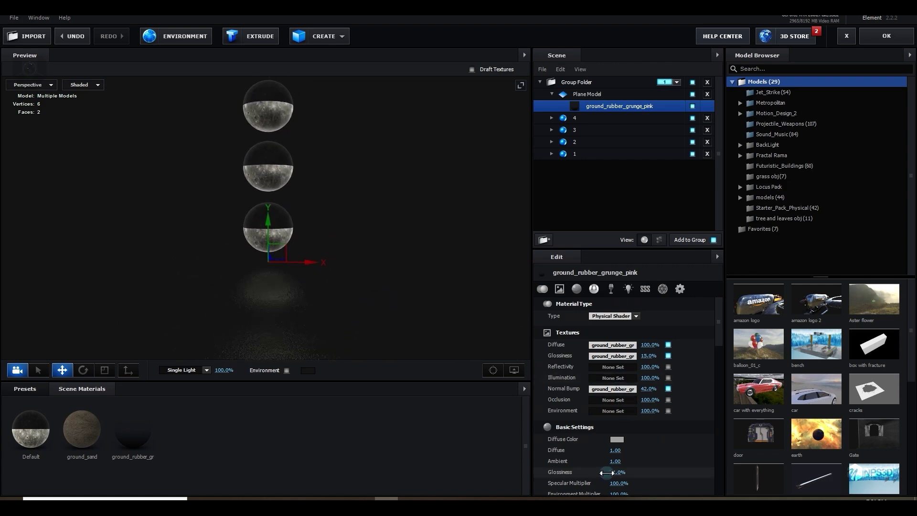
{"action": "left_click", "coordinate": [902, 37]}
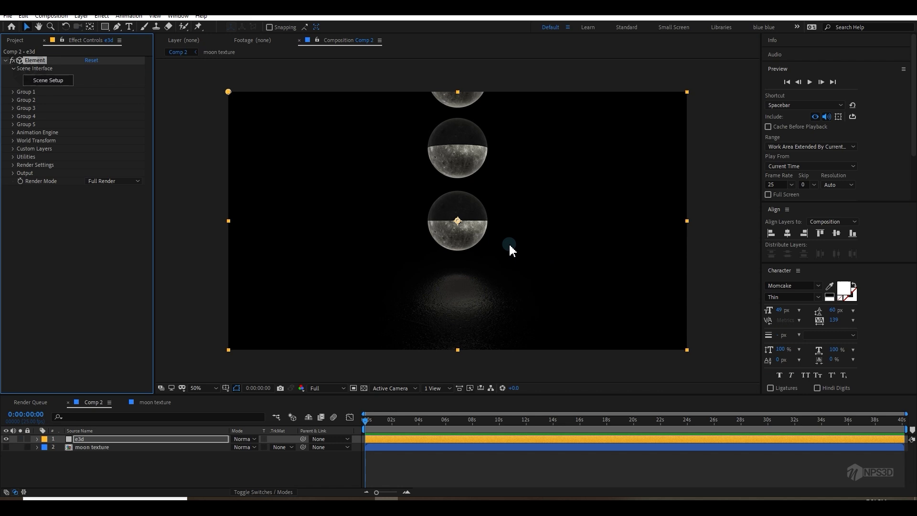
Add a two-node camera named Camera 1 with the 80mm preset to Comp 2
{"action": "right_click", "coordinate": [137, 474]}
{"action": "mouse_move", "coordinate": [191, 371]}
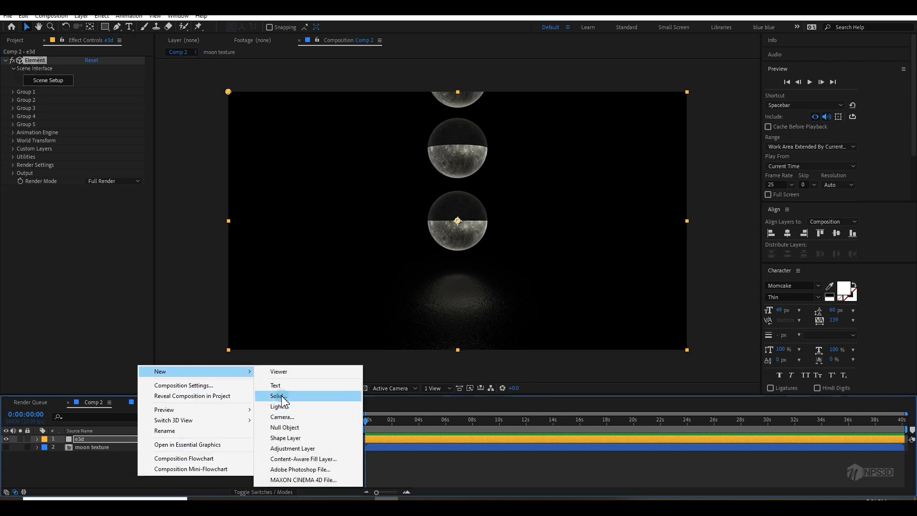
{"action": "left_click", "coordinate": [282, 416]}
{"action": "left_click", "coordinate": [696, 230]}
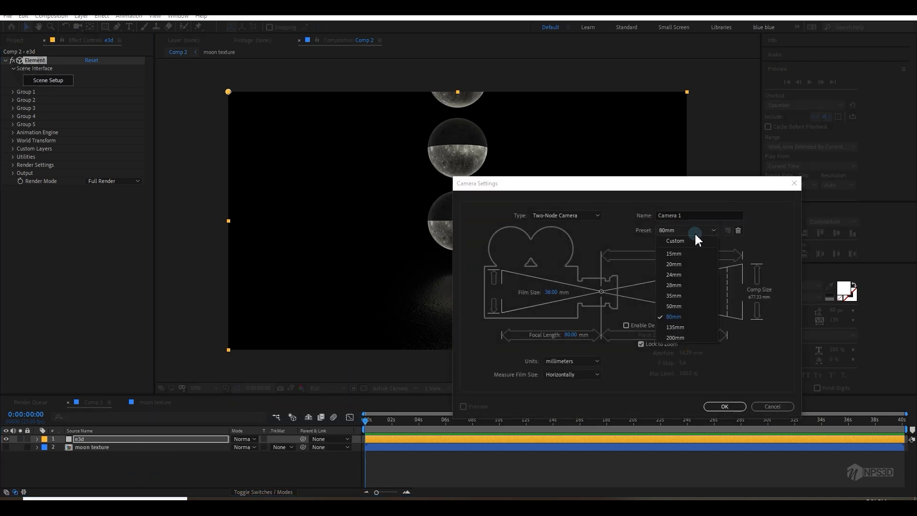
{"action": "left_click", "coordinate": [678, 320]}
{"action": "left_click", "coordinate": [722, 407]}
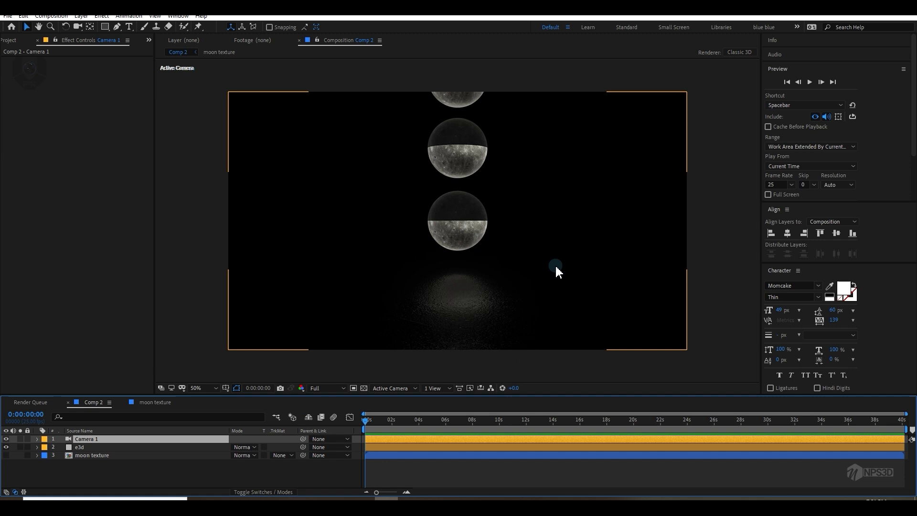
Move the camera back and reposition it to frame all four moons and their floor reflection
{"action": "key", "text": "c"}
{"action": "key", "text": "c"}
{"action": "key", "text": "c"}
{"action": "left_click_drag", "start_coordinate": [533, 242], "coordinate": [477, 248]}
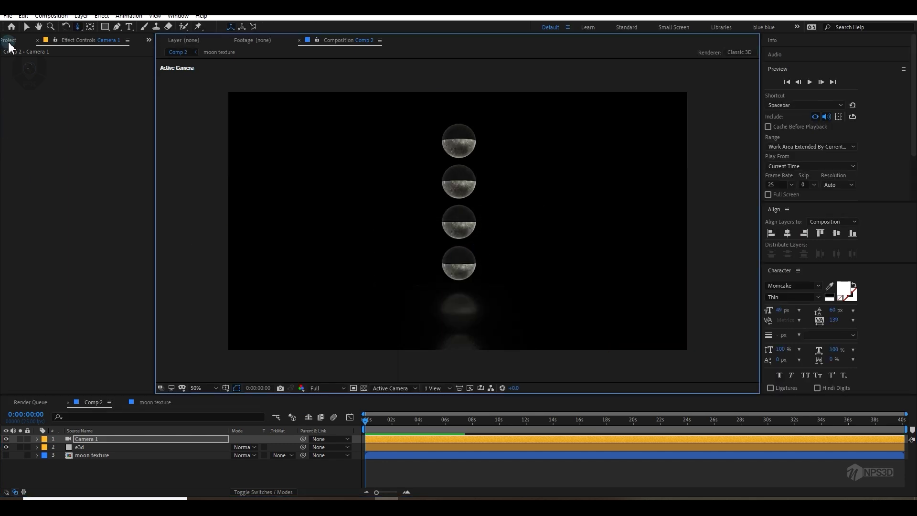
Place photography-of-night-sky-733475.jpg beneath all layers in Comp 2 as the background, scaled to fill the frame
{"action": "left_click", "coordinate": [10, 40]}
{"action": "left_click", "coordinate": [73, 173]}
{"action": "left_click_drag", "start_coordinate": [73, 172], "coordinate": [144, 466]}
Create an adjustment layer directly above the night-sky photo in Comp 2
{"action": "right_click", "coordinate": [69, 476]}
{"action": "mouse_move", "coordinate": [134, 373]}
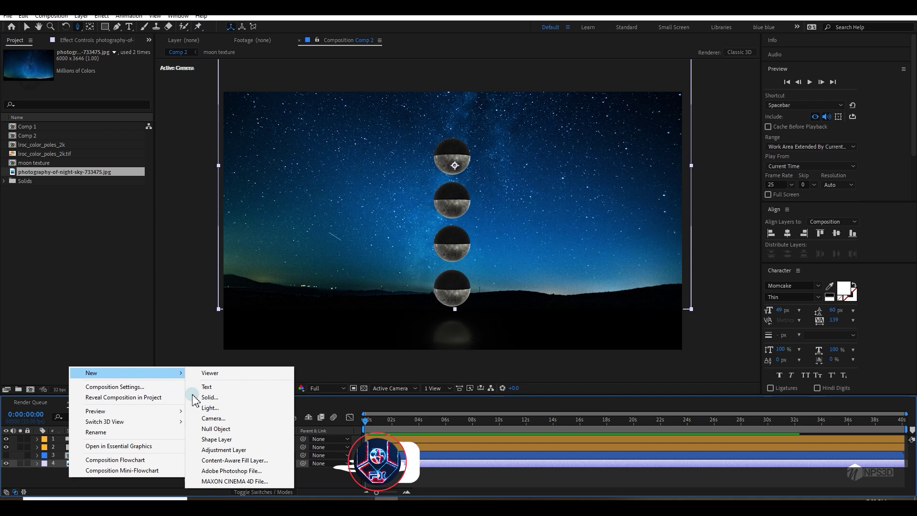
{"action": "left_click", "coordinate": [224, 450]}
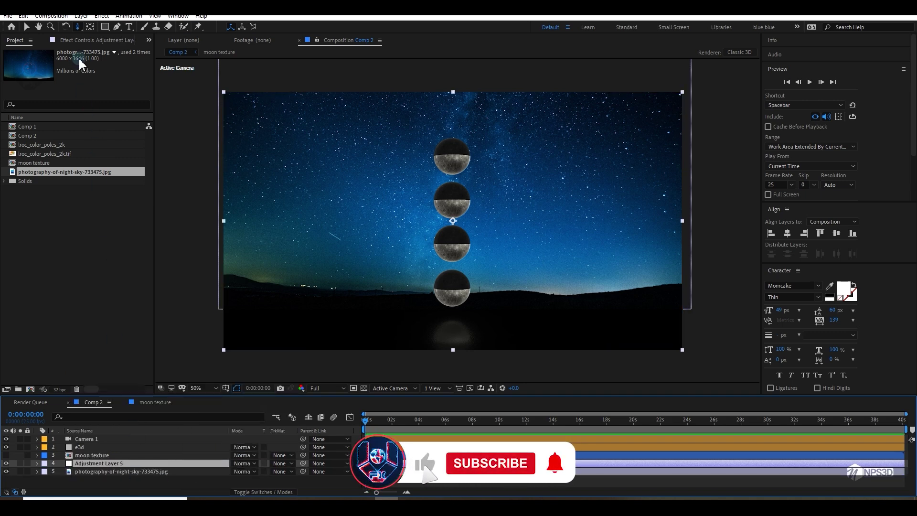
Apply the Curves effect to Adjustment Layer 5 and bend the RGB curve downward, lowering its white point, to darken the sky
{"action": "left_click", "coordinate": [79, 40]}
{"action": "key", "text": "ctrl+space"}
{"action": "type", "text": "c"}
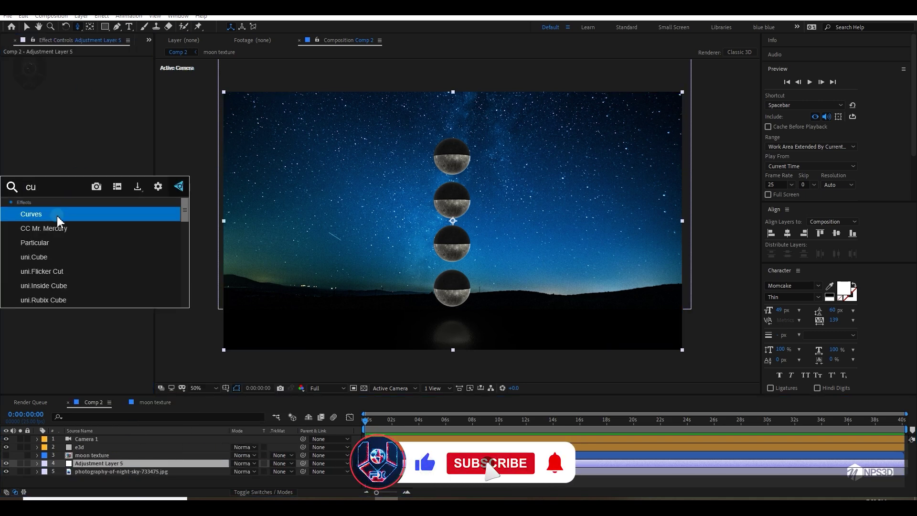
{"action": "left_click", "coordinate": [56, 215]}
{"action": "left_click_drag", "start_coordinate": [46, 193], "coordinate": [47, 203]}
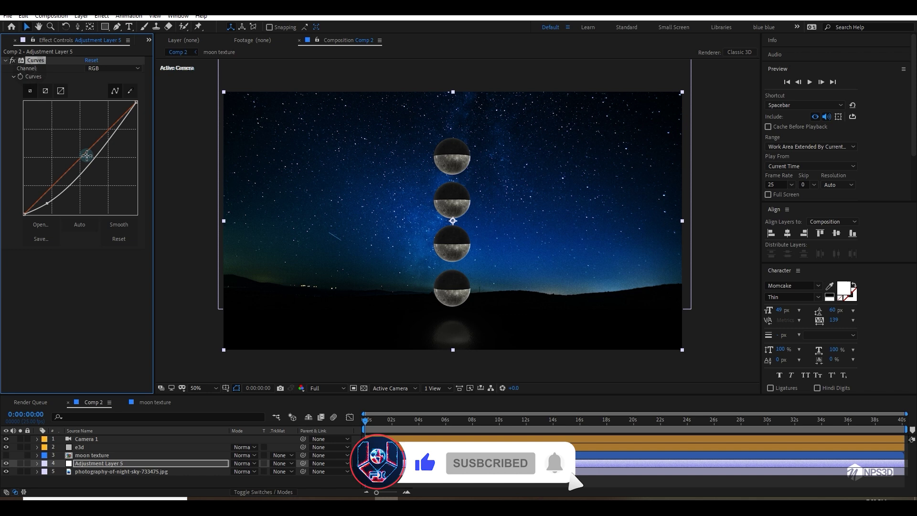
{"action": "left_click_drag", "start_coordinate": [94, 157], "coordinate": [101, 162]}
{"action": "left_click_drag", "start_coordinate": [136, 102], "coordinate": [136, 113]}
Draw a tall elliptical mask around the moons on the adjustment layer, set it to Subtract, and feather it 275 pixels
{"action": "left_click", "coordinate": [104, 27]}
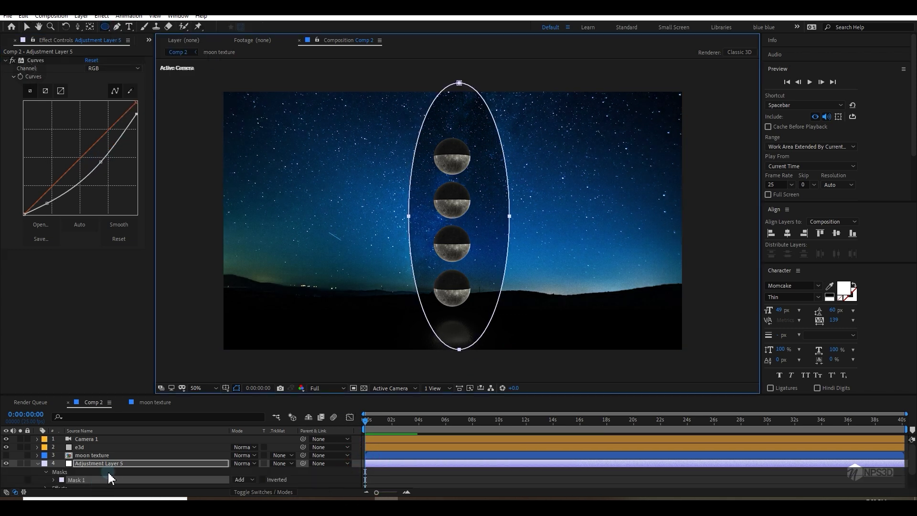
{"action": "scroll", "coordinate": [109, 477], "scroll_direction": "down", "scroll_amount": 2}
{"action": "left_click", "coordinate": [249, 460]}
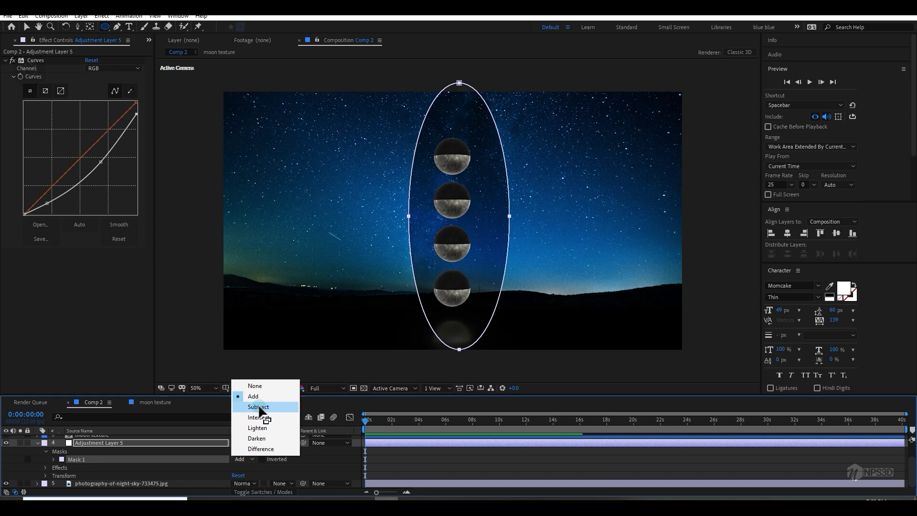
{"action": "left_click", "coordinate": [259, 408]}
{"action": "key", "text": "f"}
{"action": "left_click_drag", "start_coordinate": [245, 475], "coordinate": [354, 456]}
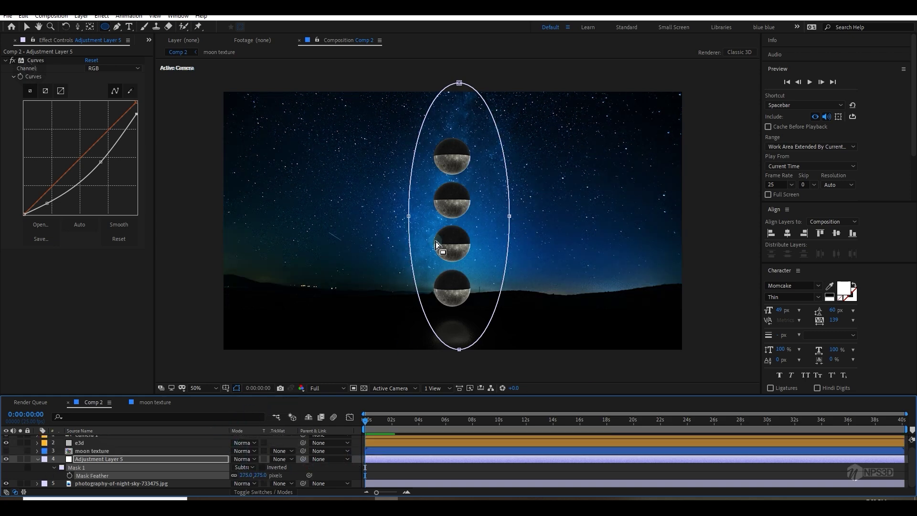
Adjust the points of the elliptical mask so it is wider and centred on the column of moons
{"action": "key", "text": "v"}
{"action": "left_click_drag", "start_coordinate": [409, 216], "coordinate": [401, 217]}
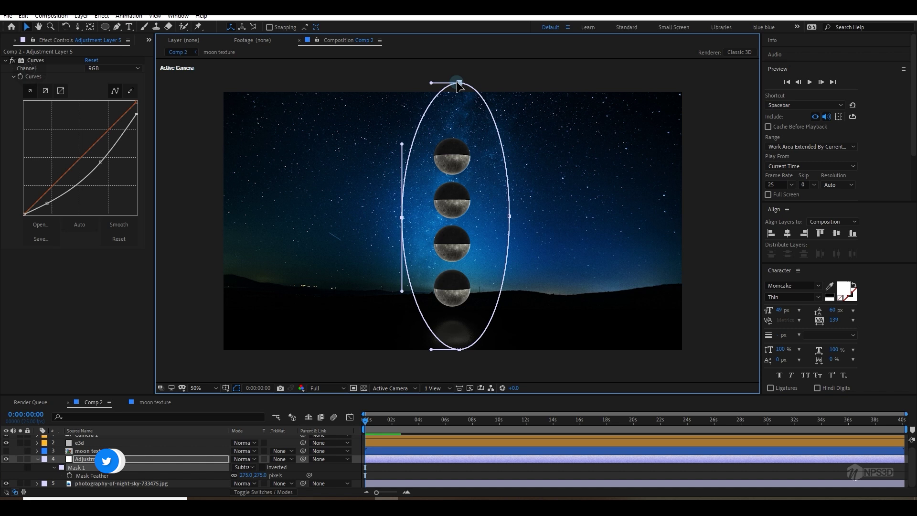
{"action": "left_click_drag", "start_coordinate": [458, 85], "coordinate": [452, 84]}
{"action": "left_click_drag", "start_coordinate": [459, 350], "coordinate": [452, 352]}
{"action": "left_click", "coordinate": [37, 459]}
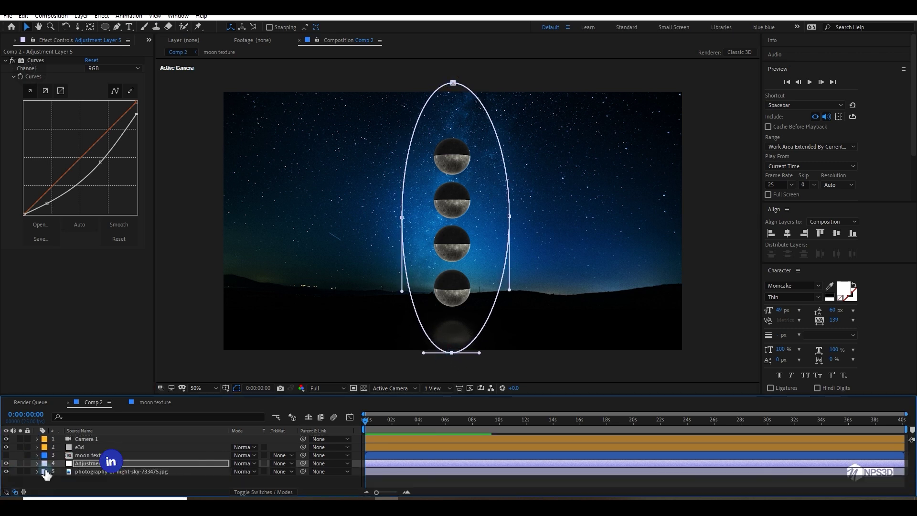
Add a solid in the dark ground colour sampled from the scene beneath all layers, and shift the night-sky photo upward
{"action": "right_click", "coordinate": [39, 479]}
{"action": "mouse_move", "coordinate": [96, 375]}
{"action": "left_click", "coordinate": [210, 400]}
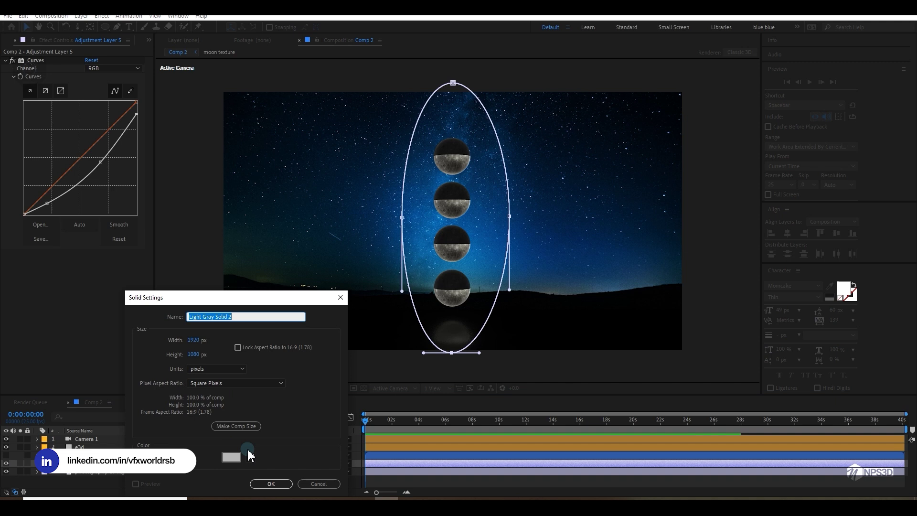
{"action": "left_click", "coordinate": [233, 458]}
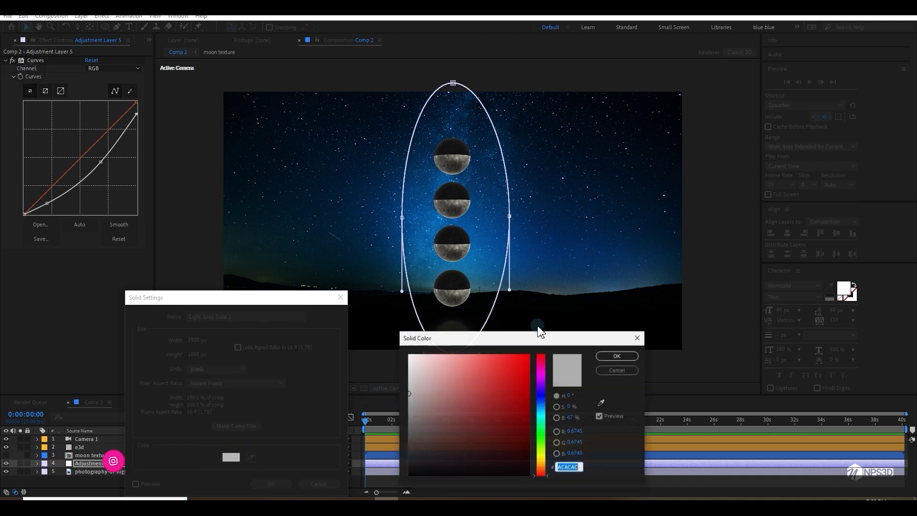
{"action": "left_click", "coordinate": [614, 378]}
{"action": "left_click", "coordinate": [251, 457]}
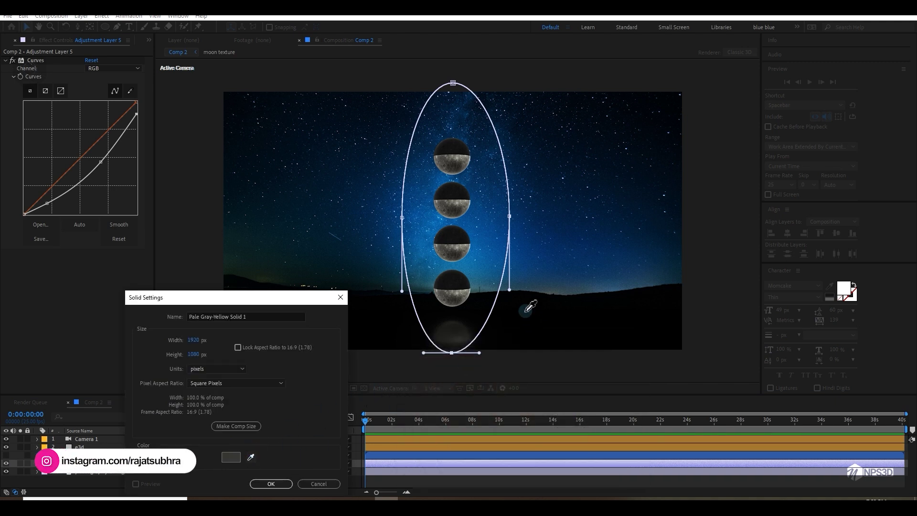
{"action": "left_click", "coordinate": [524, 306]}
{"action": "left_click", "coordinate": [271, 483]}
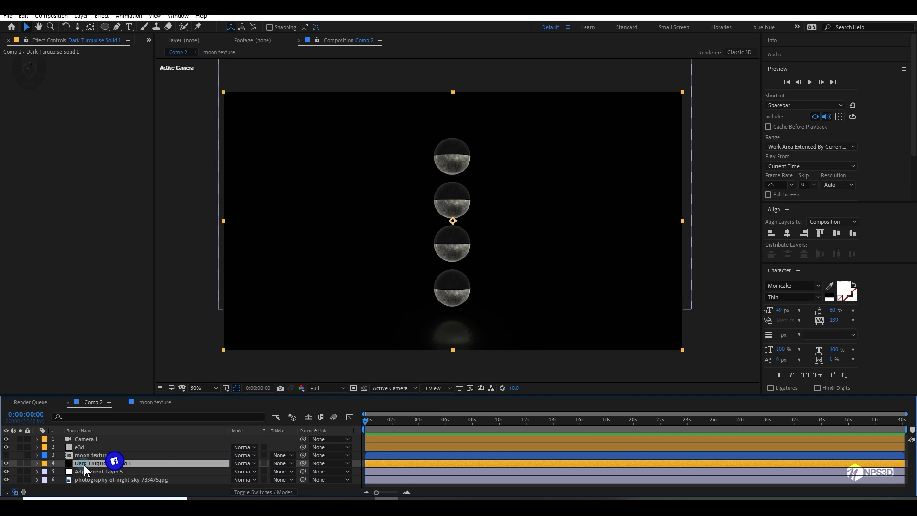
{"action": "left_click_drag", "start_coordinate": [117, 462], "coordinate": [96, 484]}
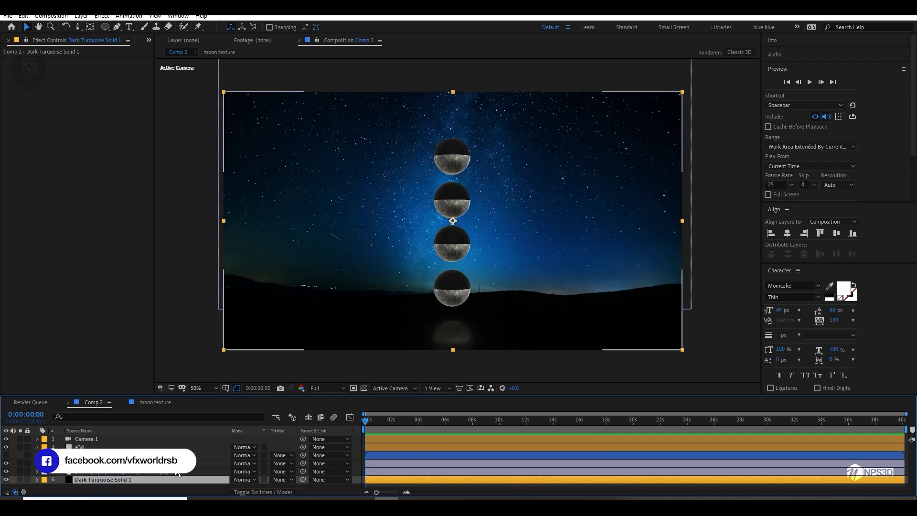
{"action": "left_click", "coordinate": [86, 473]}
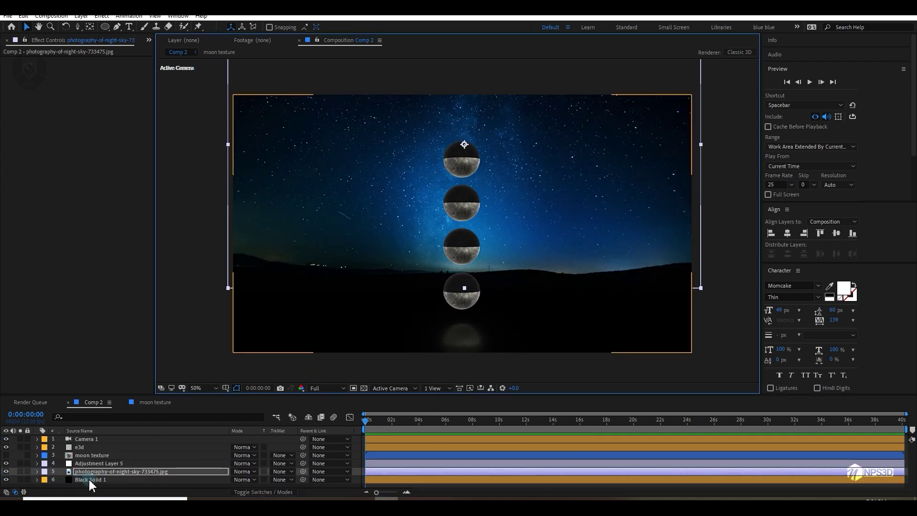
Expand Aux Channels 1 to 4 of Group 1 in the e3d layer's Element effect
{"action": "left_click", "coordinate": [86, 447]}
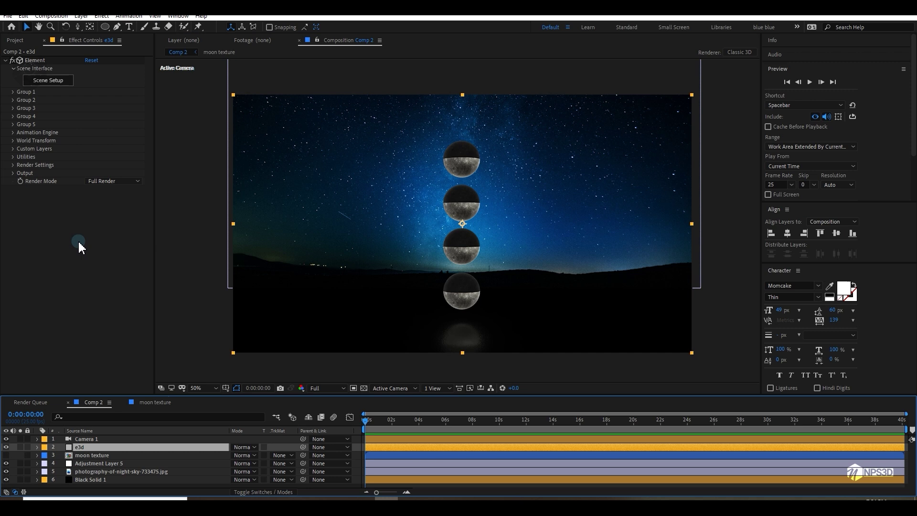
{"action": "left_click", "coordinate": [14, 91]}
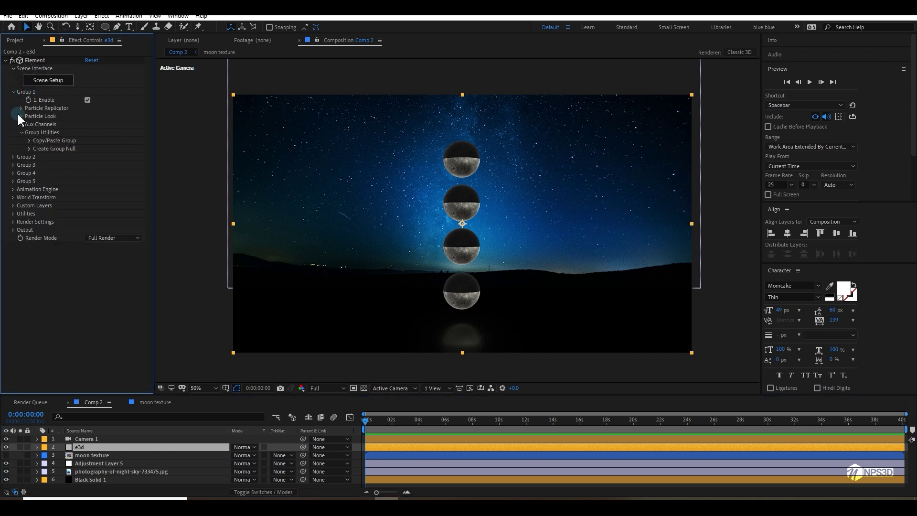
{"action": "left_click", "coordinate": [21, 124]}
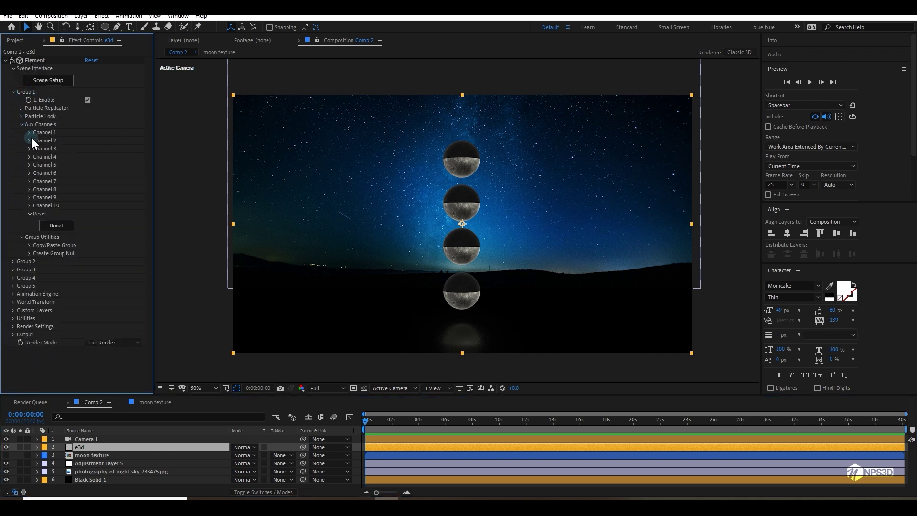
{"action": "left_click", "coordinate": [29, 132]}
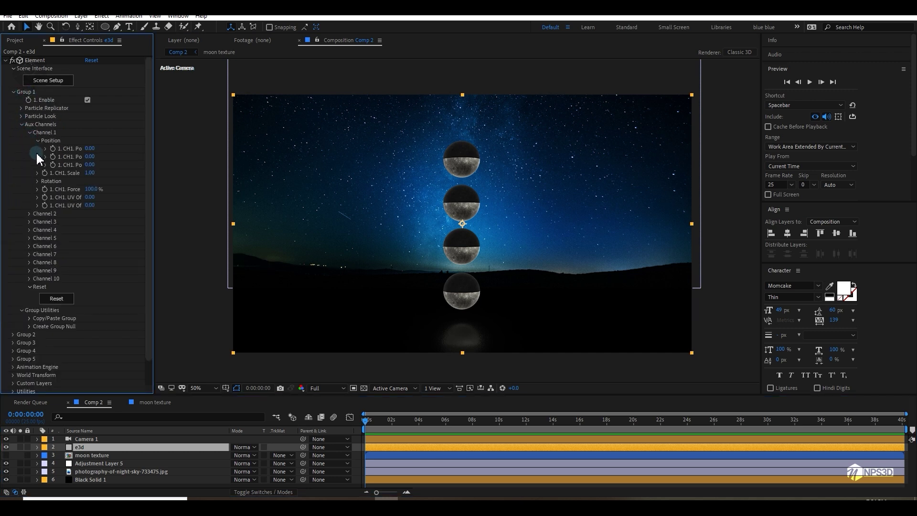
{"action": "left_click", "coordinate": [29, 213]}
{"action": "left_click", "coordinate": [29, 303]}
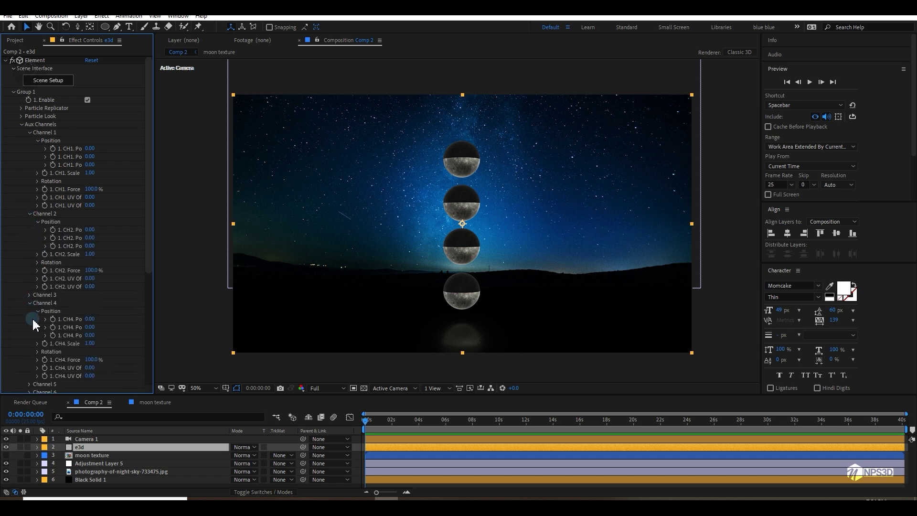
{"action": "left_click", "coordinate": [29, 296]}
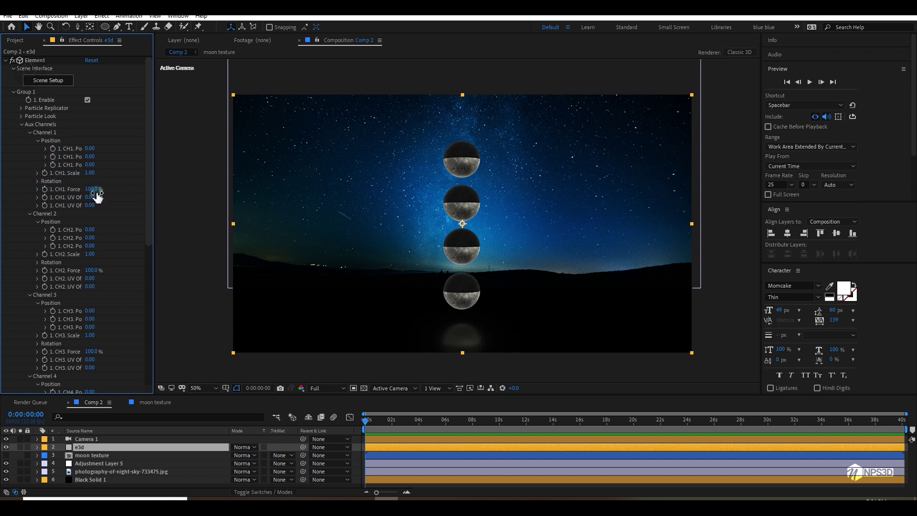
Enable X rotation keyframes for the Group 1 aux channels at the start of the timeline, keeping Channel 1 at 0°
{"action": "left_click", "coordinate": [46, 181]}
{"action": "mouse_move", "coordinate": [99, 191]}
{"action": "left_mouse_down"}
{"action": "mouse_move", "coordinate": [122, 190]}
{"action": "mouse_move", "coordinate": [102, 193]}
{"action": "left_mouse_up"}
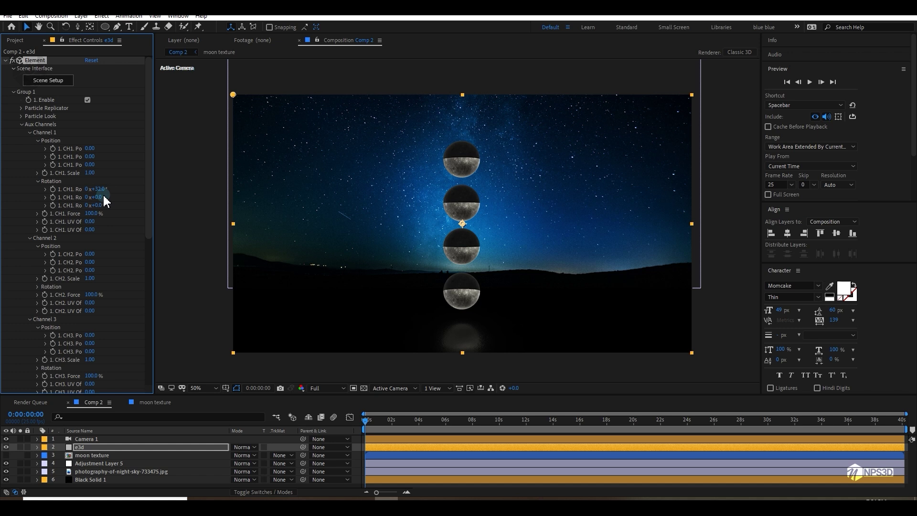
{"action": "left_click", "coordinate": [53, 189]}
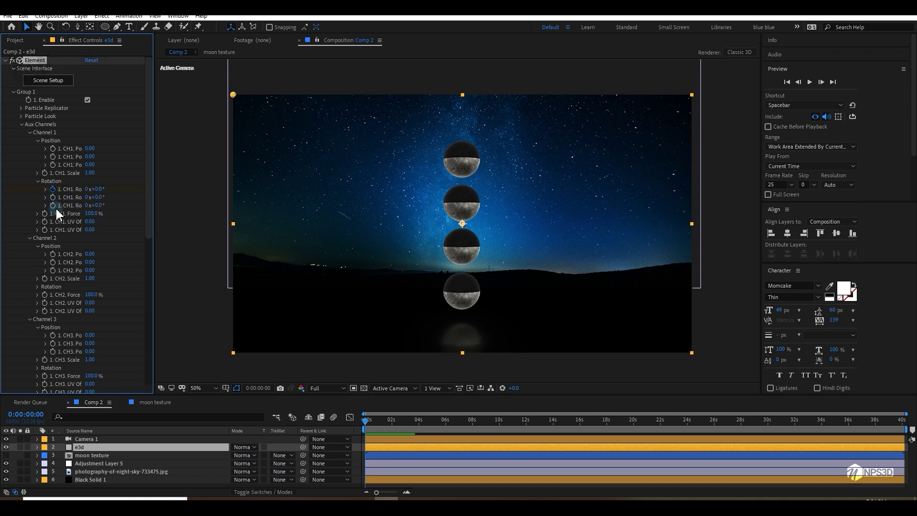
{"action": "left_click", "coordinate": [37, 287]}
{"action": "left_click", "coordinate": [52, 294]}
{"action": "scroll", "coordinate": [49, 311], "scroll_direction": "down", "scroll_amount": 2}
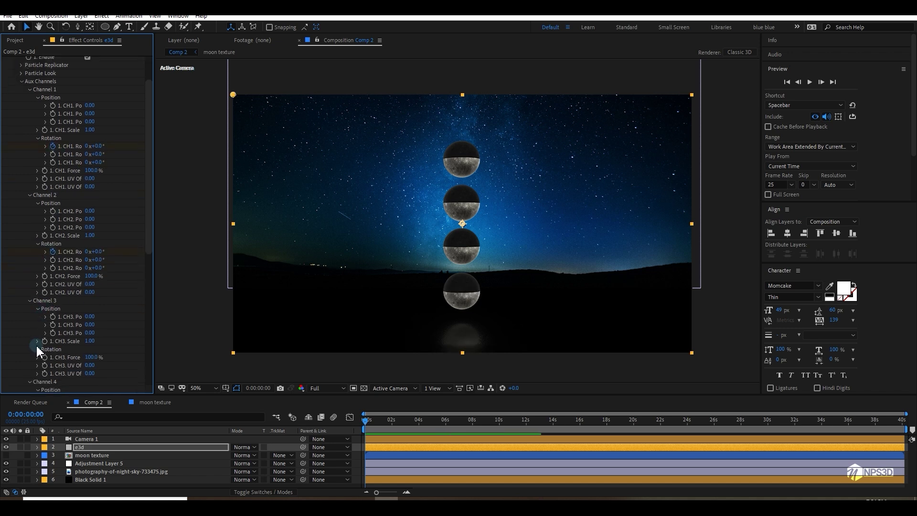
Set the starting X rotation to 90° for Channel 2, 180° for Channel 3 and 270° for Channel 4
{"action": "scroll", "coordinate": [40, 355], "scroll_direction": "up", "scroll_amount": 2}
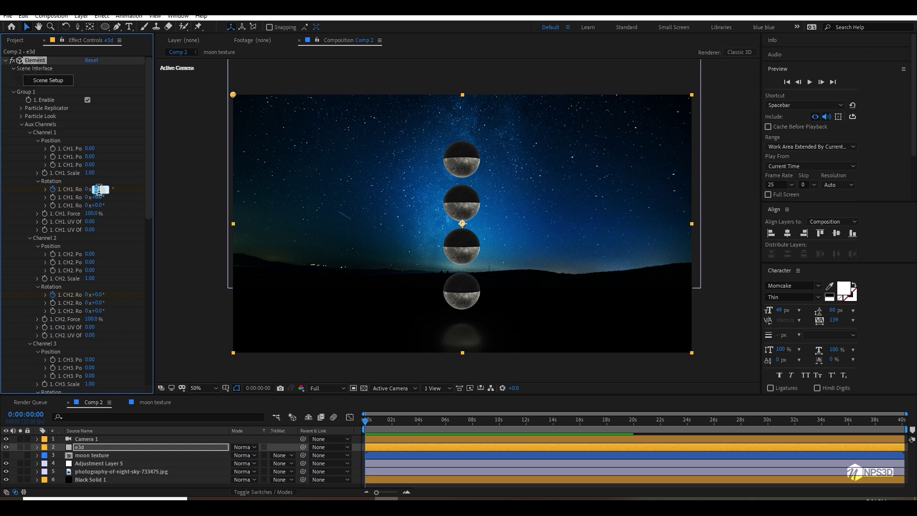
{"action": "left_click", "coordinate": [118, 209]}
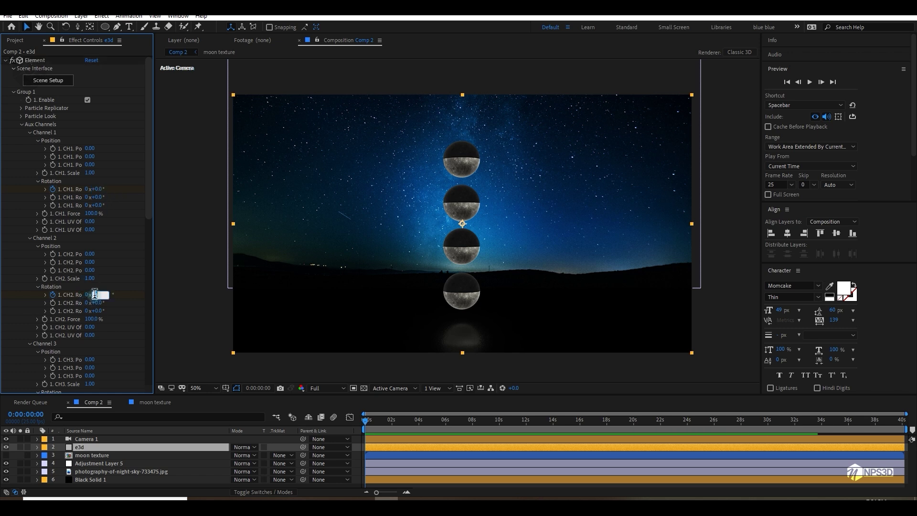
{"action": "left_click", "coordinate": [98, 361]}
{"action": "scroll", "coordinate": [95, 356], "scroll_direction": "down", "scroll_amount": 3}
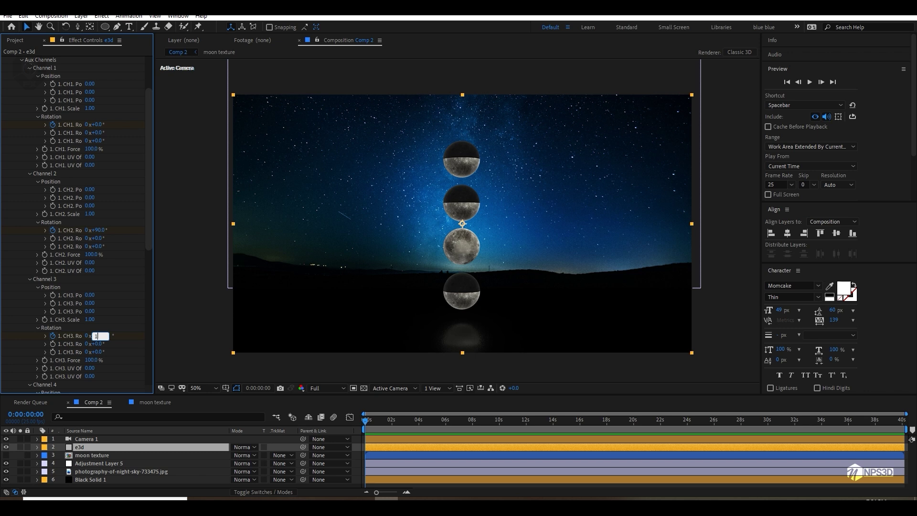
{"action": "type", "text": "180"}
{"action": "left_click", "coordinate": [128, 339]}
{"action": "scroll", "coordinate": [124, 340], "scroll_direction": "down", "scroll_amount": 3}
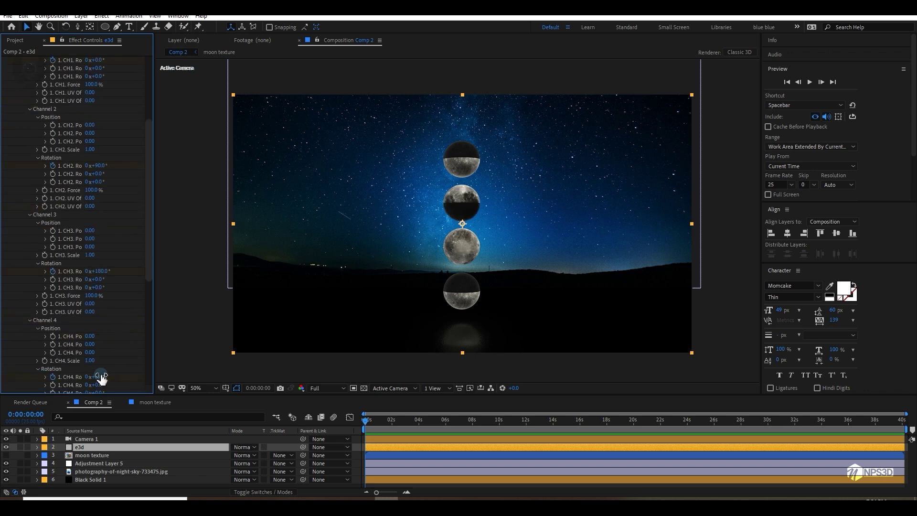
{"action": "left_click", "coordinate": [129, 376]}
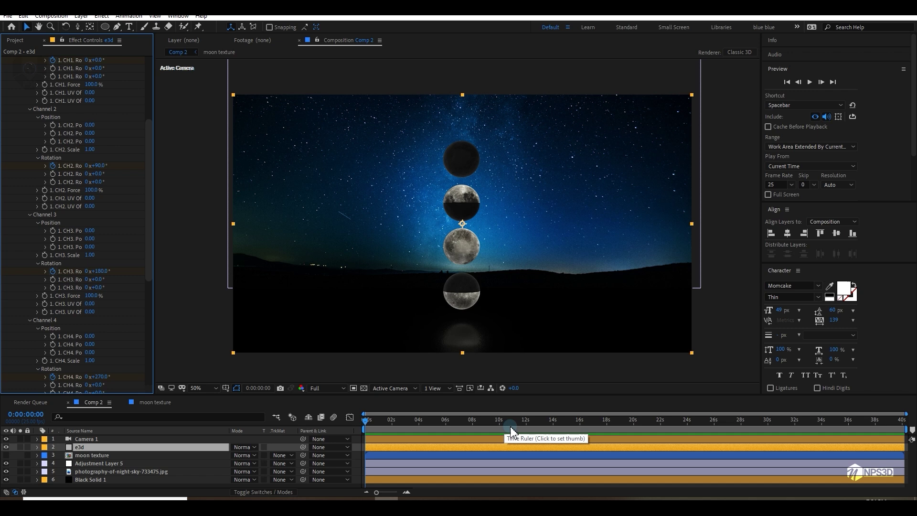
End the work area at 0:00:09:24 and trim Comp 2 to it
{"action": "left_click_drag", "start_coordinate": [485, 432], "coordinate": [499, 431]}
{"action": "key", "text": "n"}
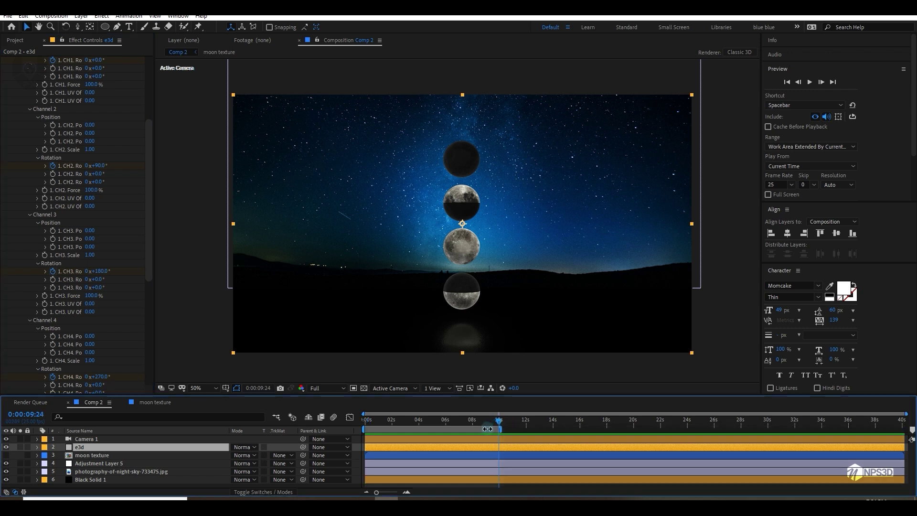
{"action": "key", "text": "ctrl+shift+x"}
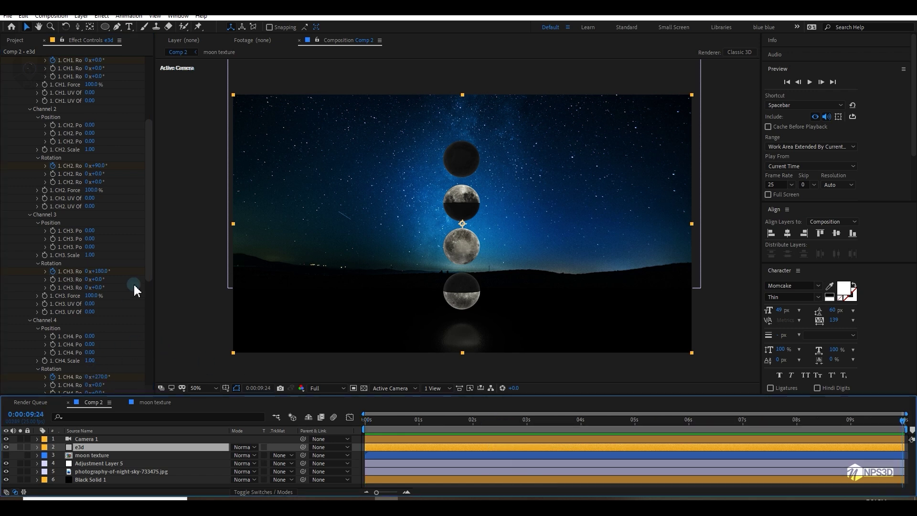
At 0:00:09:24, add one full revolution to the X rotation of each of Channels 1 to 4
{"action": "scroll", "coordinate": [136, 289], "scroll_direction": "up", "scroll_amount": 5}
{"action": "left_click", "coordinate": [87, 189]}
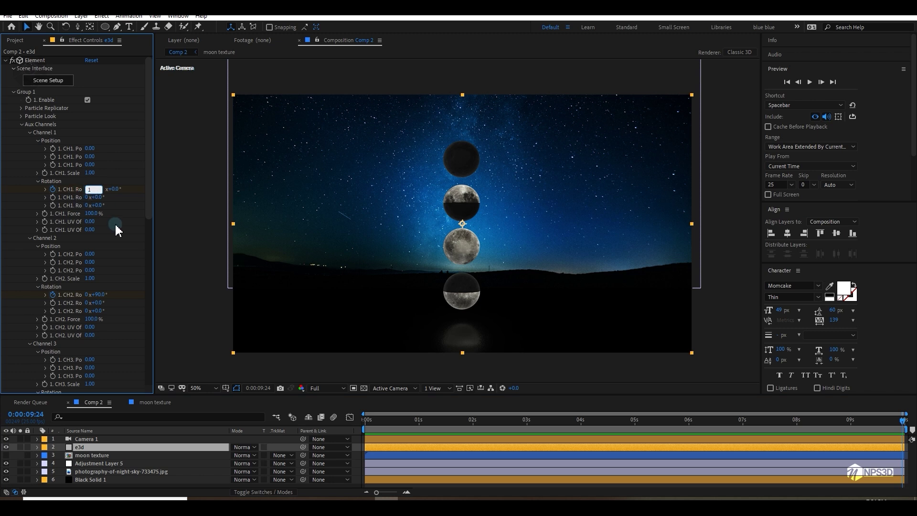
{"action": "key", "text": "Return"}
{"action": "left_click", "coordinate": [87, 295]}
{"action": "type", "text": "1"}
{"action": "key", "text": "Return"}
{"action": "scroll", "coordinate": [106, 345], "scroll_direction": "down", "scroll_amount": 3}
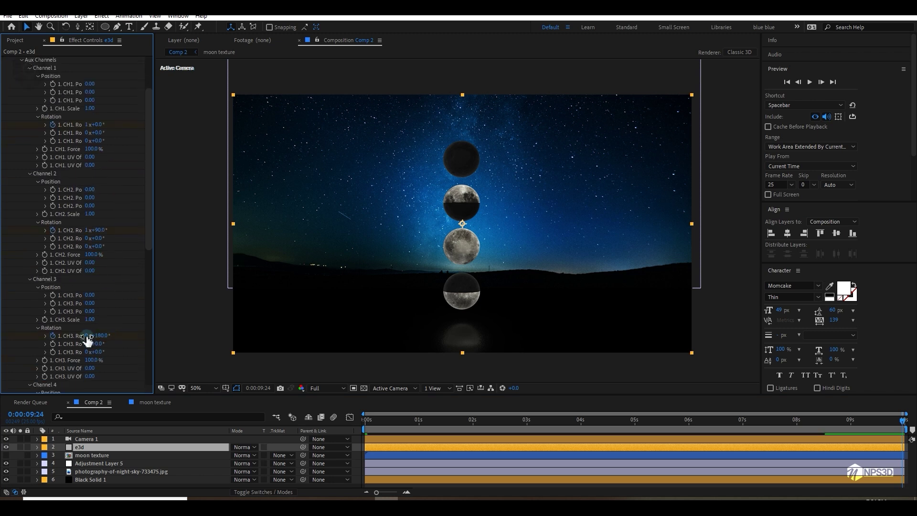
{"action": "left_click", "coordinate": [87, 335]}
{"action": "type", "text": "1"}
{"action": "scroll", "coordinate": [124, 345], "scroll_direction": "down", "scroll_amount": 3}
{"action": "scroll", "coordinate": [119, 366], "scroll_direction": "down", "scroll_amount": 2}
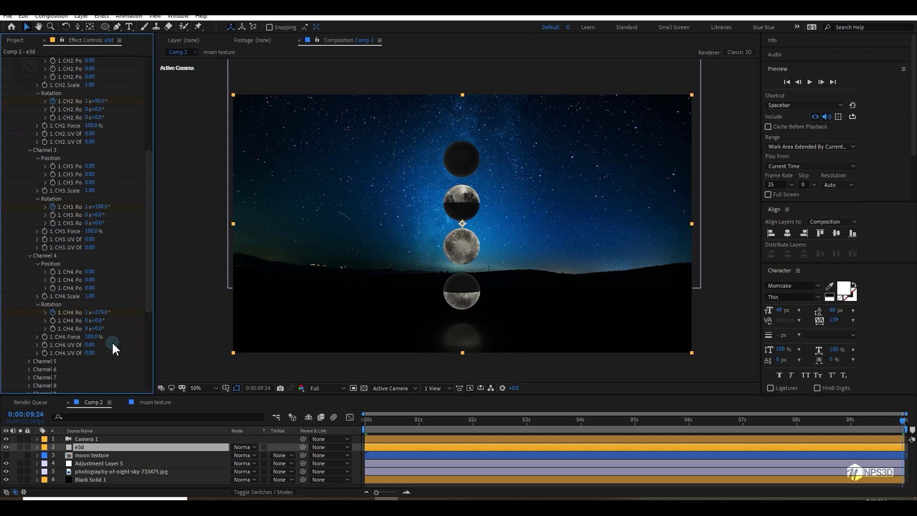
Set the viewer resolution to Half and play the moon phase rotation animation from the start
{"action": "left_click", "coordinate": [409, 433]}
{"action": "key", "text": "space"}
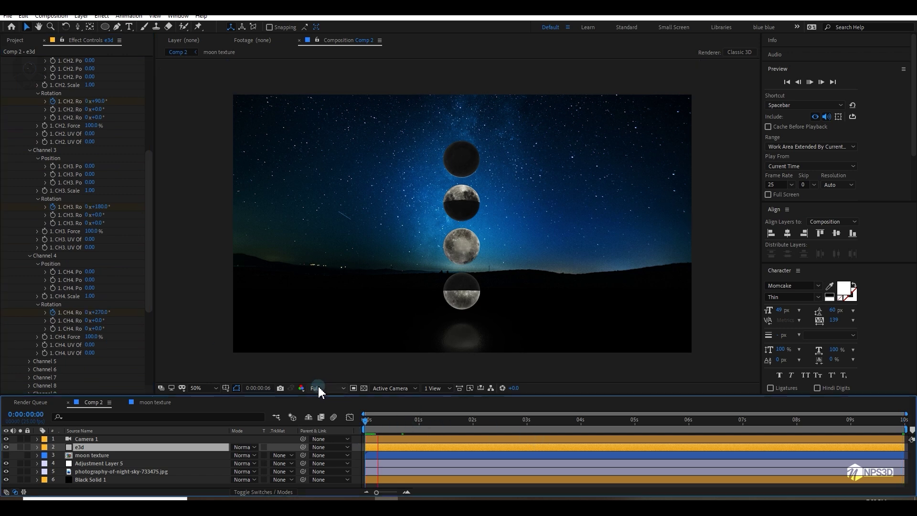
{"action": "left_click", "coordinate": [315, 389]}
{"action": "left_click", "coordinate": [323, 422]}
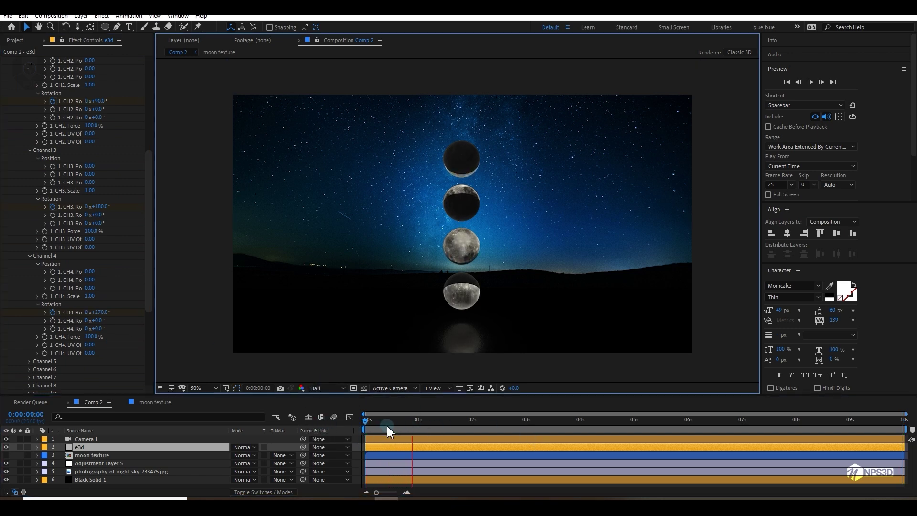
{"action": "key", "text": "space"}
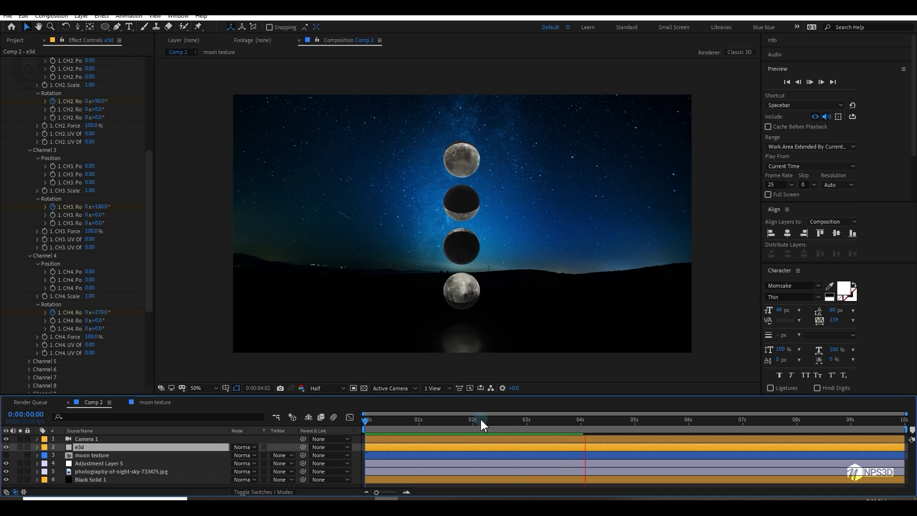
Apply Fast Box Blur with a blur radius of 3 to the night sky photo layer
{"action": "left_click", "coordinate": [535, 421]}
{"action": "left_click", "coordinate": [120, 471]}
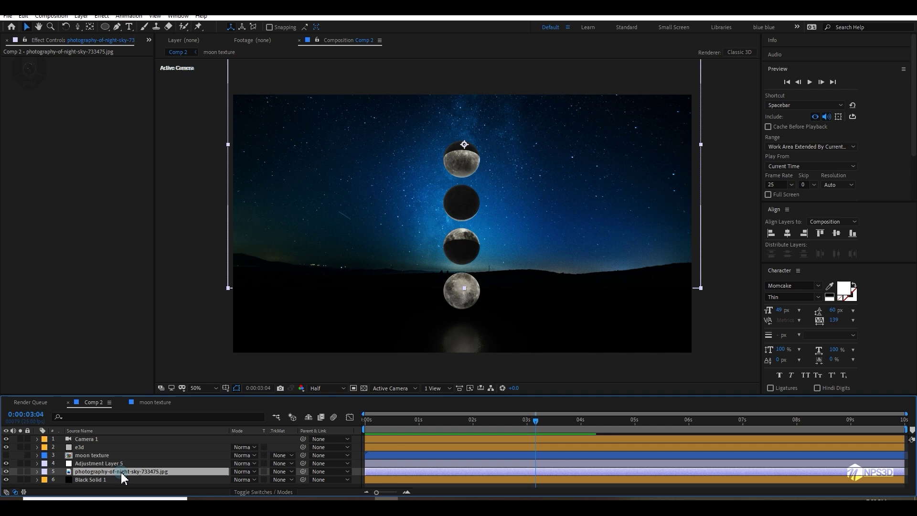
{"action": "key", "text": "ctrl+space"}
{"action": "type", "text": "fas"}
{"action": "left_click", "coordinate": [44, 260]}
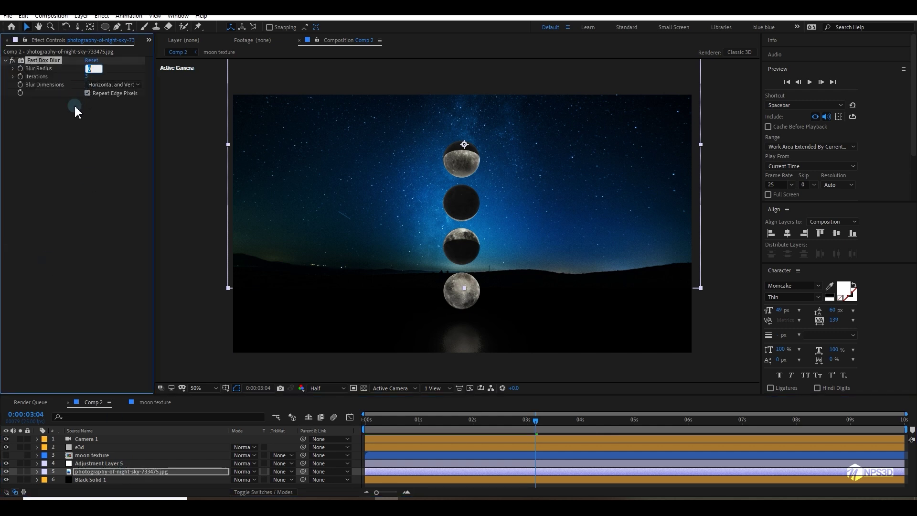
{"action": "type", "text": "3"}
{"action": "left_click", "coordinate": [79, 177]}
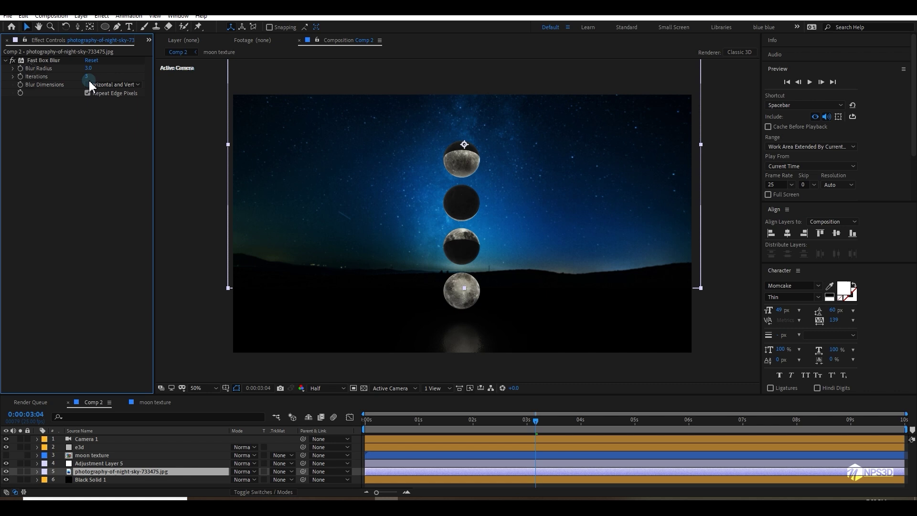
On Adjustment Layer 5, lower the shadow part of the RGB curve and apply a Tint effect
{"action": "left_click", "coordinate": [98, 463]}
{"action": "left_click_drag", "start_coordinate": [48, 202], "coordinate": [52, 215]}
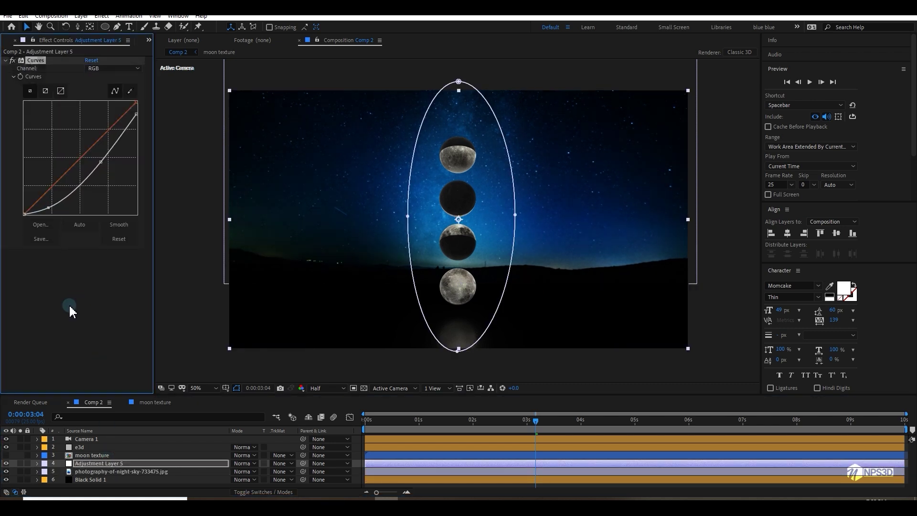
{"action": "key", "text": "ctrl+space"}
{"action": "type", "text": "tint"}
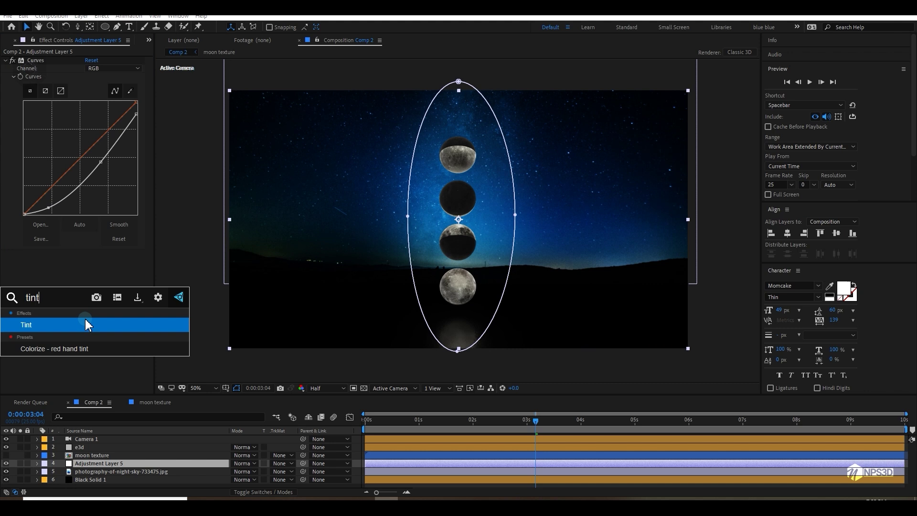
{"action": "left_click", "coordinate": [86, 321]}
Duplicate the e3d layer and set the copy's Element output to show the Illumination pass
{"action": "left_click", "coordinate": [94, 448]}
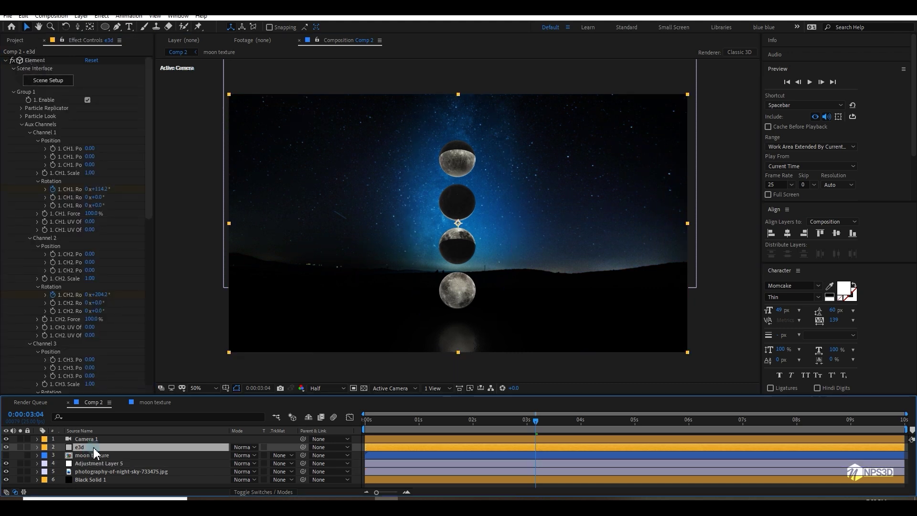
{"action": "left_click", "coordinate": [22, 125]}
{"action": "key", "text": "ctrl+d"}
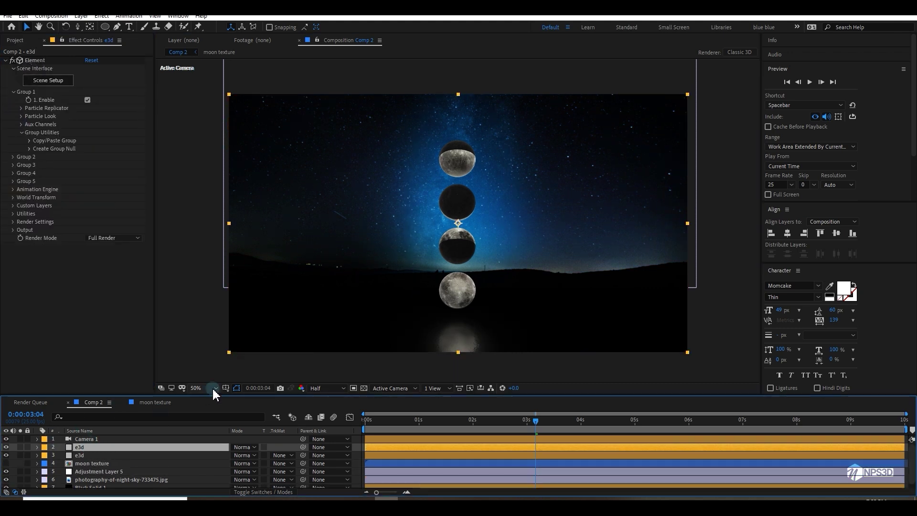
{"action": "left_click", "coordinate": [13, 231]}
{"action": "left_click", "coordinate": [98, 238]}
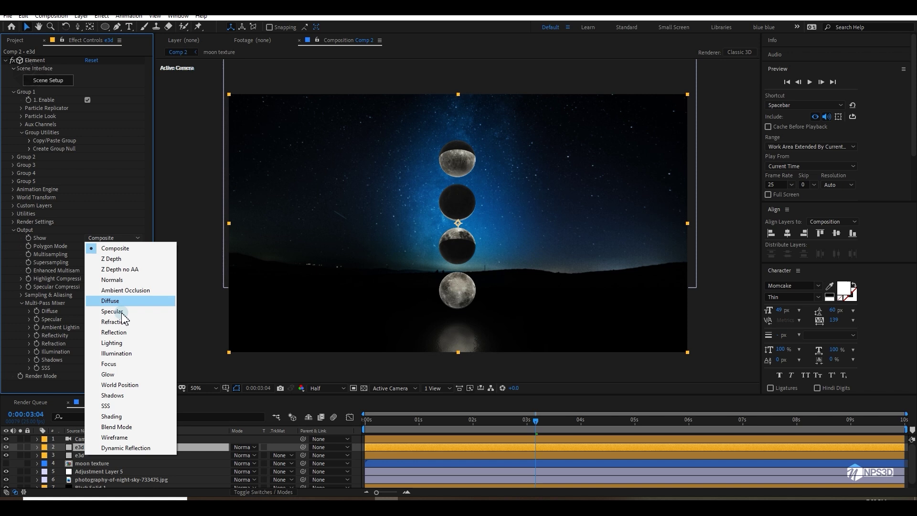
{"action": "left_click", "coordinate": [122, 354]}
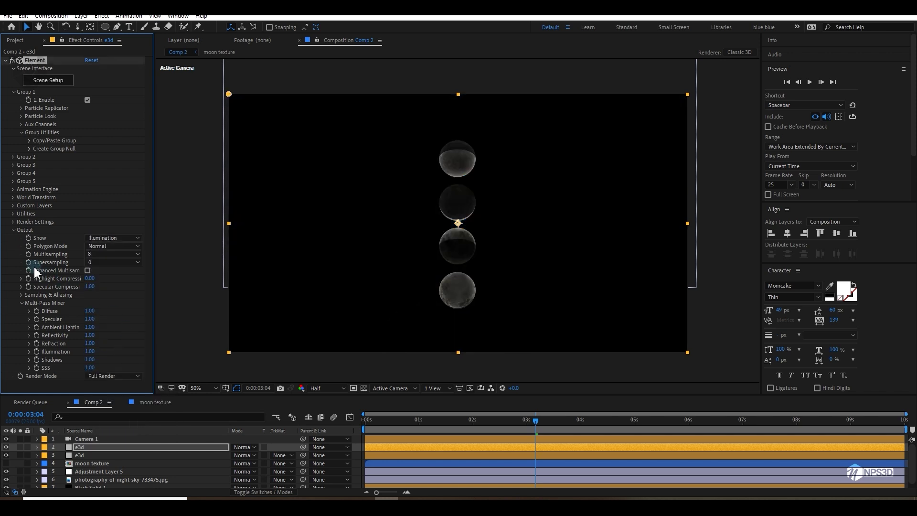
{"action": "left_click", "coordinate": [13, 230]}
Apply Deep Glow to the duplicated e3d layer with a 12% threshold and an exposure of 1.09
{"action": "key", "text": "ctrl+space"}
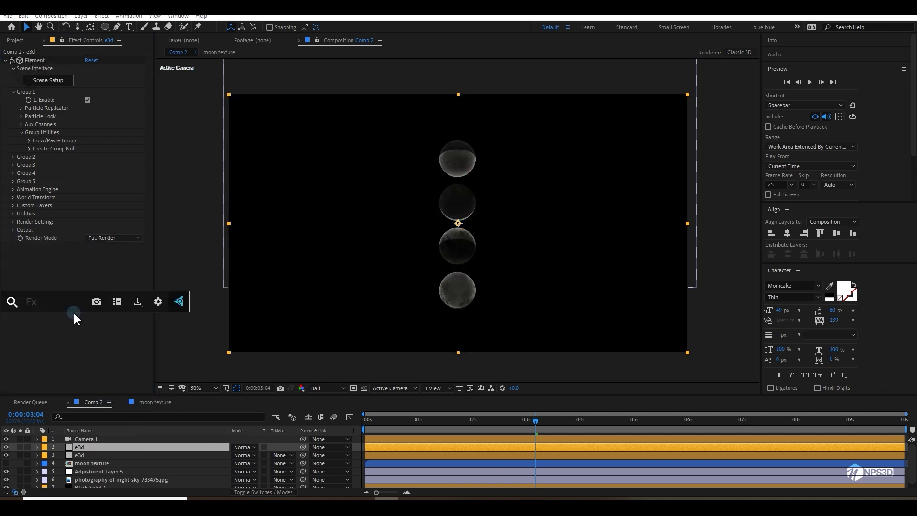
{"action": "type", "text": "deep"}
{"action": "left_click", "coordinate": [74, 328]}
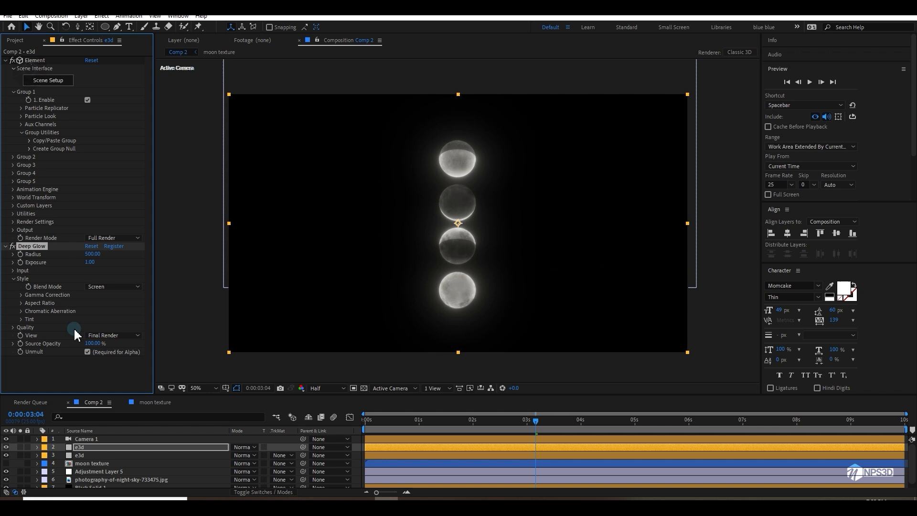
{"action": "left_click", "coordinate": [13, 270]}
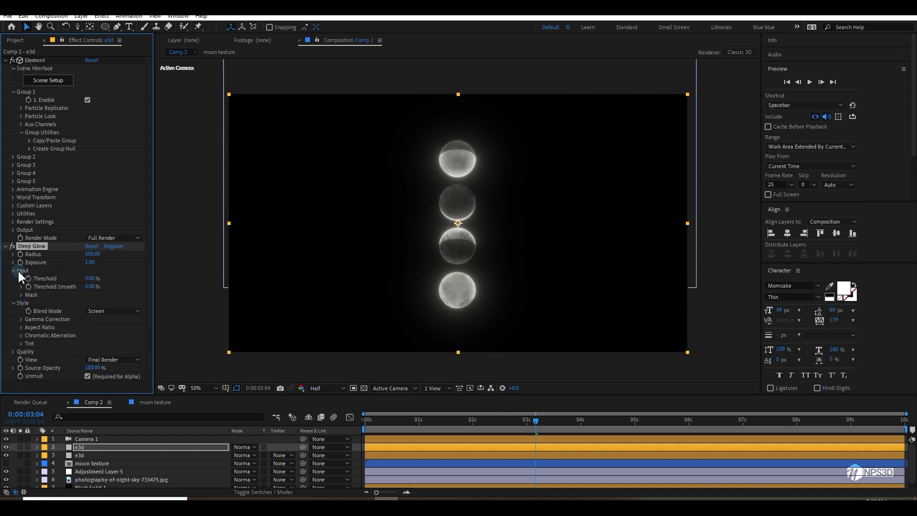
{"action": "left_click_drag", "start_coordinate": [88, 279], "coordinate": [92, 279]}
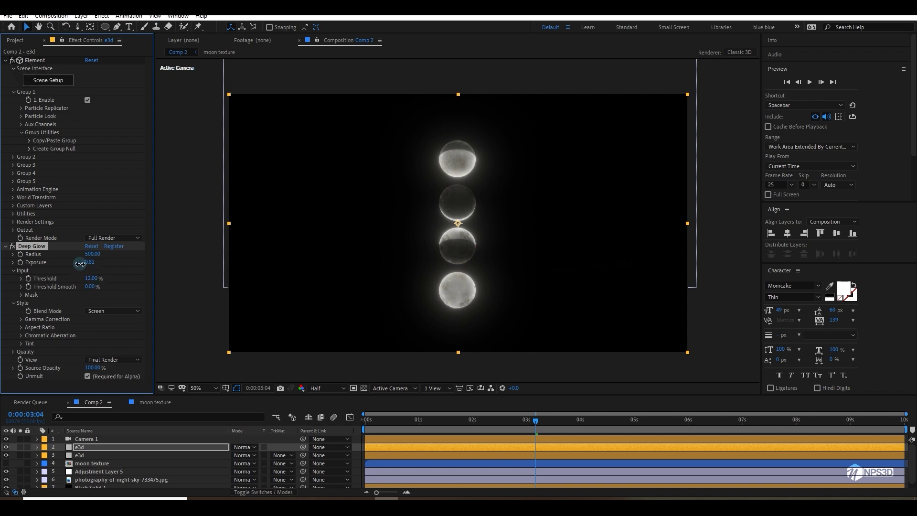
{"action": "left_click_drag", "start_coordinate": [80, 264], "coordinate": [106, 260]}
Try the Add blend mode on the glowing e3d layer, settling on Screen
{"action": "left_click", "coordinate": [243, 447]}
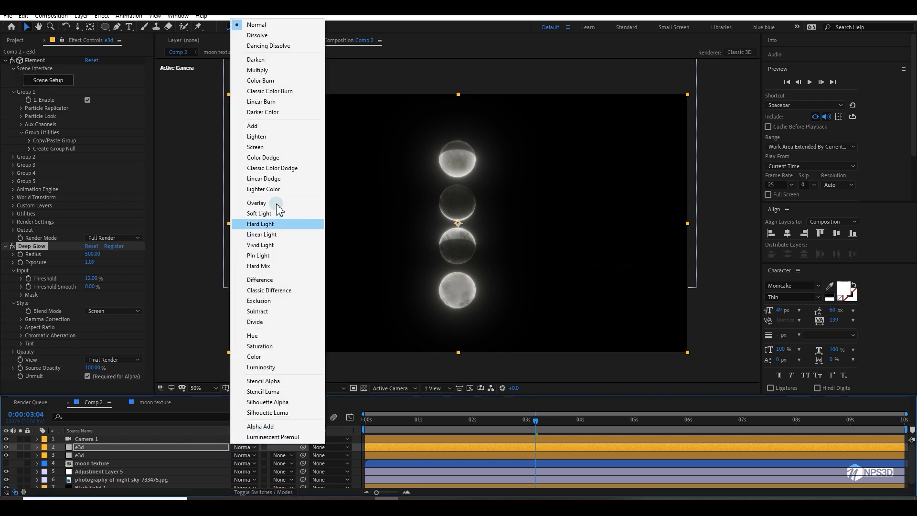
{"action": "left_click", "coordinate": [266, 126]}
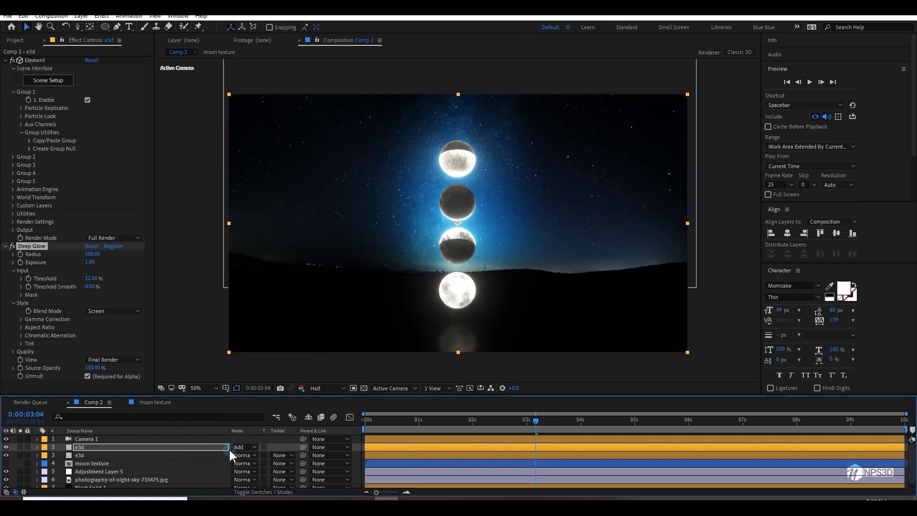
{"action": "left_click", "coordinate": [243, 447]}
{"action": "left_click", "coordinate": [265, 152]}
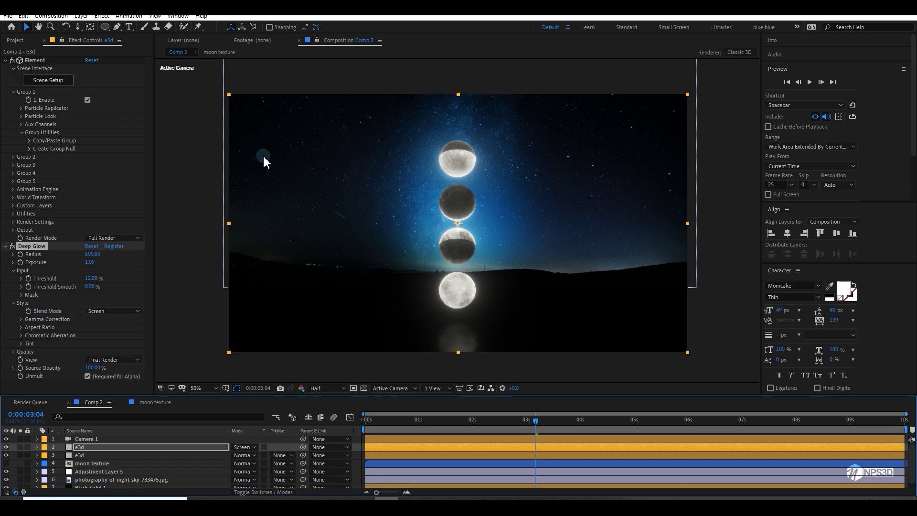
Apply a Tint effect to lroc_color_poles_2k.tif in the moon texture comp and go to 0:00:02:05 in Comp 2
{"action": "left_click", "coordinate": [64, 287]}
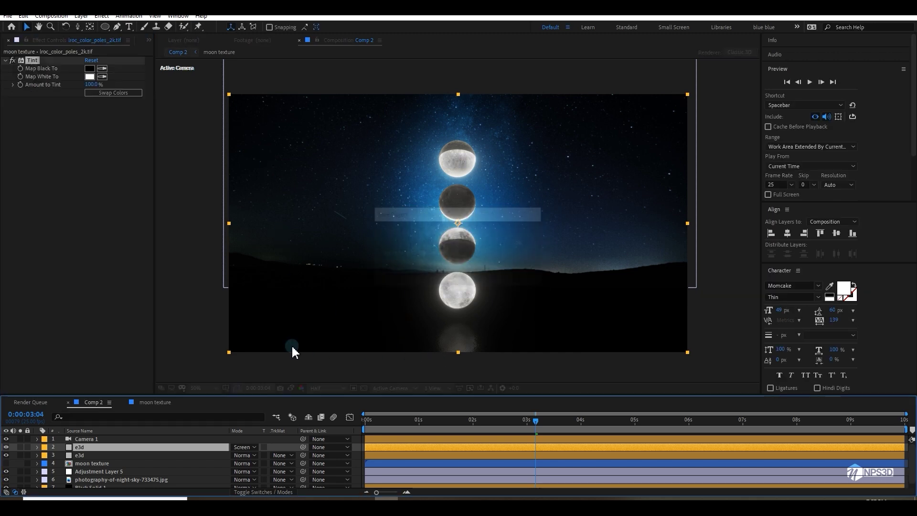
{"action": "left_click", "coordinate": [397, 423]}
{"action": "left_click_drag", "start_coordinate": [397, 425], "coordinate": [483, 423]}
Add a new adjustment layer to Comp 2 and place it above Camera 1
{"action": "key", "text": "grave"}
{"action": "right_click", "coordinate": [150, 332]}
{"action": "mouse_move", "coordinate": [239, 336]}
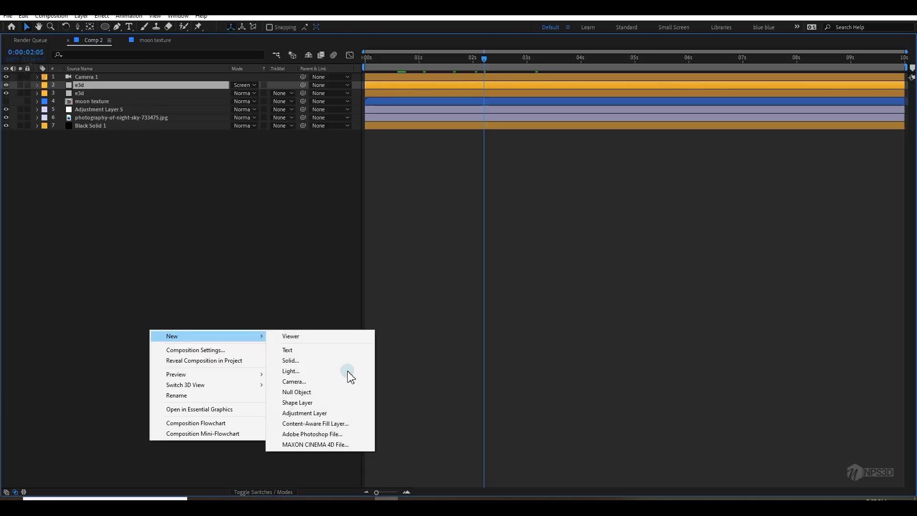
{"action": "left_click", "coordinate": [321, 412]}
{"action": "key", "text": "grave"}
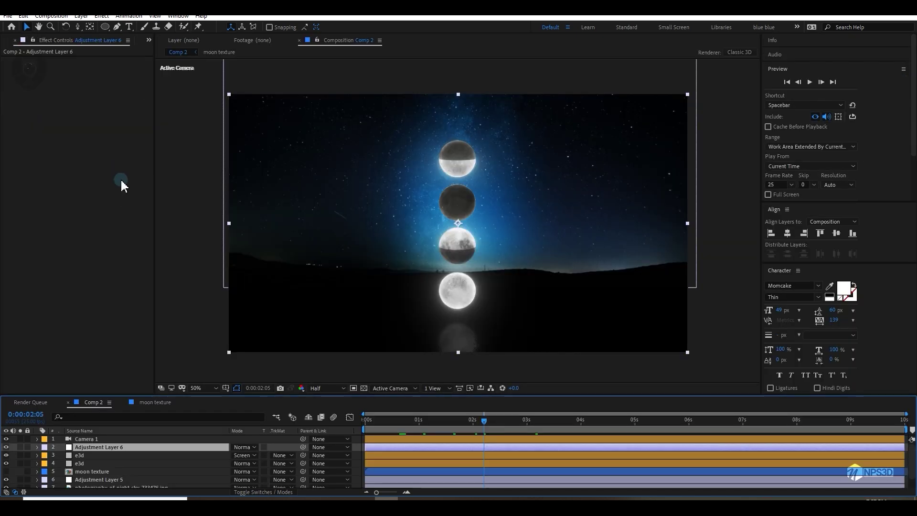
{"action": "left_click_drag", "start_coordinate": [111, 449], "coordinate": [124, 437]}
Apply Curves to the top adjustment layer and adjust the lower part of the curve
{"action": "key", "text": "ctrl+space"}
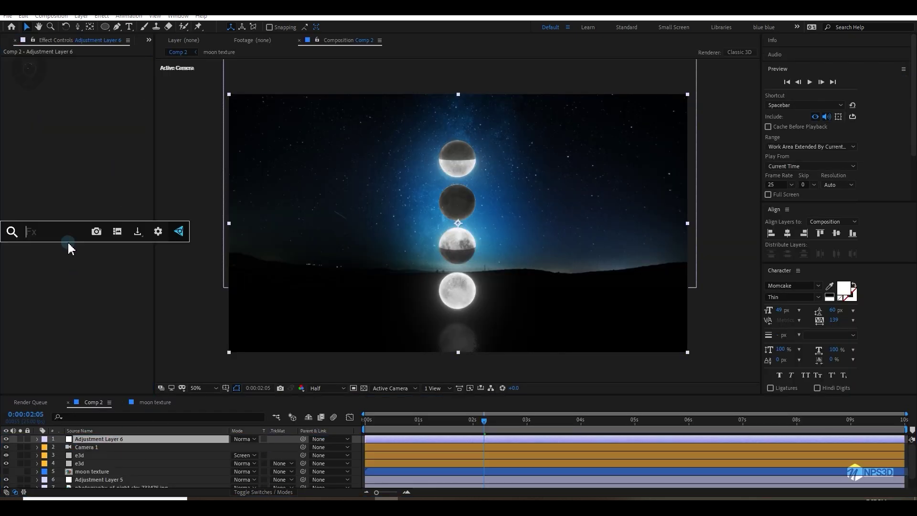
{"action": "type", "text": "cu"}
{"action": "left_click", "coordinate": [56, 258]}
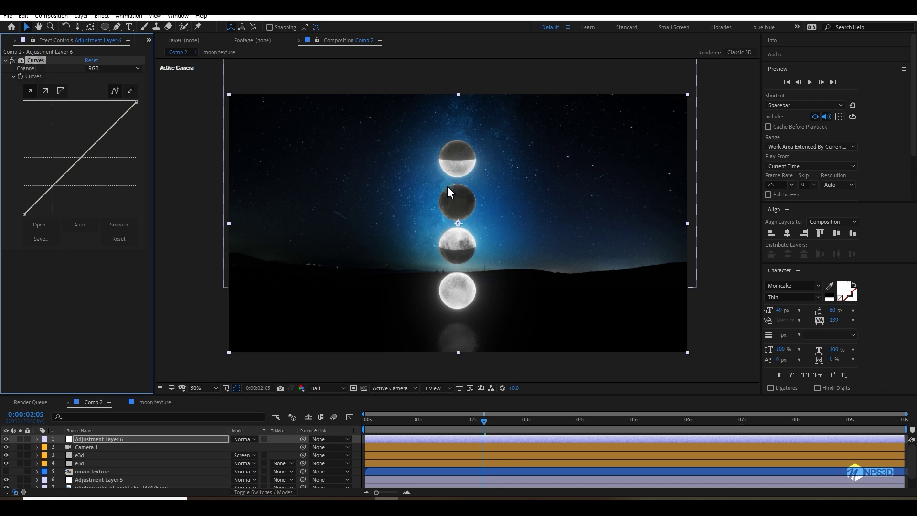
{"action": "left_click", "coordinate": [199, 386]}
{"action": "left_click", "coordinate": [205, 227]}
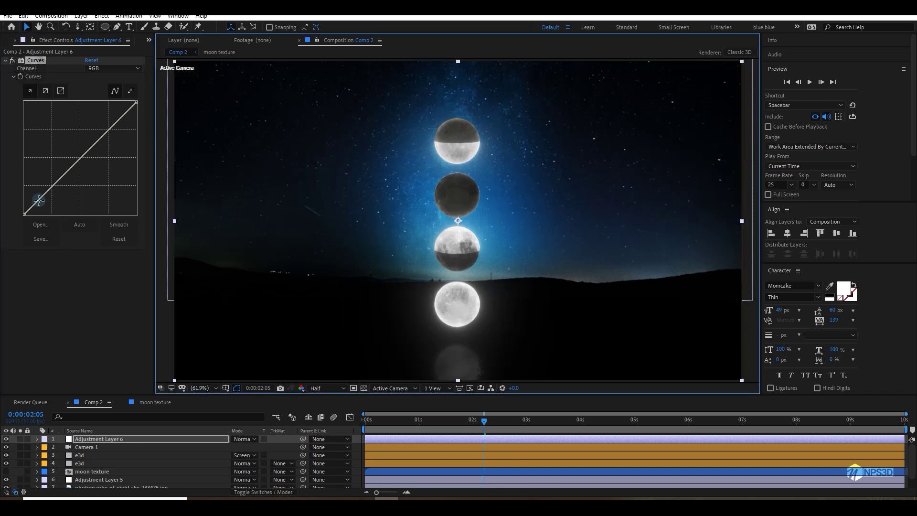
{"action": "left_click_drag", "start_coordinate": [38, 201], "coordinate": [41, 201]}
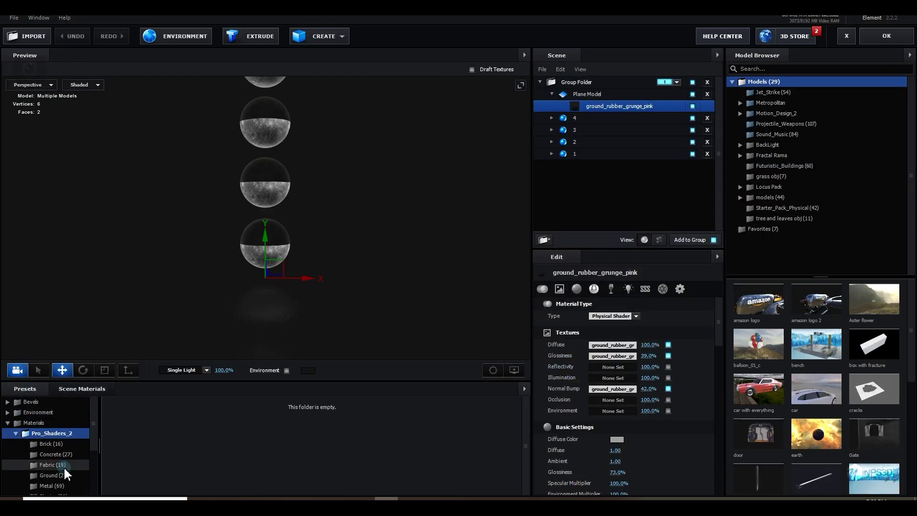
In the Element scene, replace the ground plane's material with metal_chrome_dirty from the Pro_Shaders_2 metals
{"action": "left_click", "coordinate": [52, 470]}
{"action": "scroll", "coordinate": [325, 472], "scroll_direction": "down", "scroll_amount": 1}
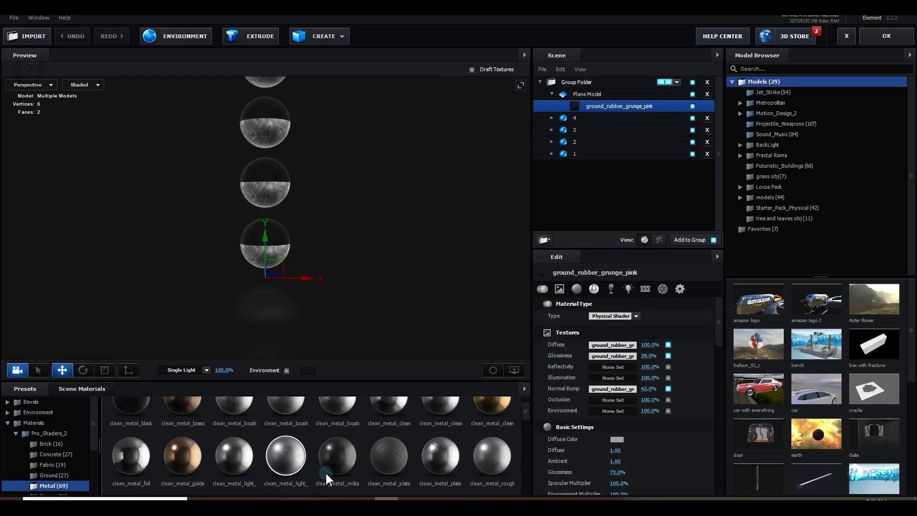
{"action": "double_click", "coordinate": [329, 470]}
{"action": "scroll", "coordinate": [385, 471], "scroll_direction": "down", "scroll_amount": 3}
{"action": "double_click", "coordinate": [125, 427]}
Enable Matte Shadow and Matte Reflection for the ground plane's chrome material and accept the scene setup
{"action": "left_click", "coordinate": [81, 389]}
{"action": "left_click", "coordinate": [679, 288]}
{"action": "left_click", "coordinate": [612, 426]}
{"action": "left_click", "coordinate": [612, 436]}
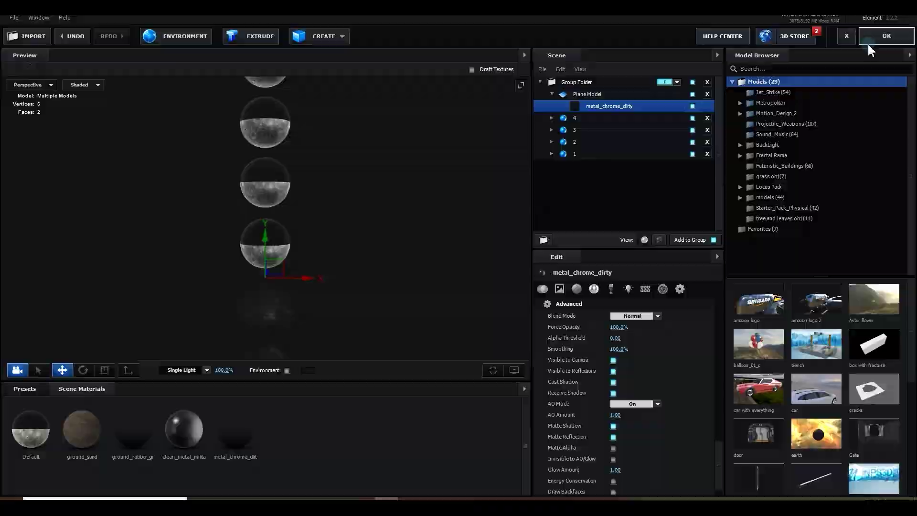
{"action": "left_click", "coordinate": [871, 42]}
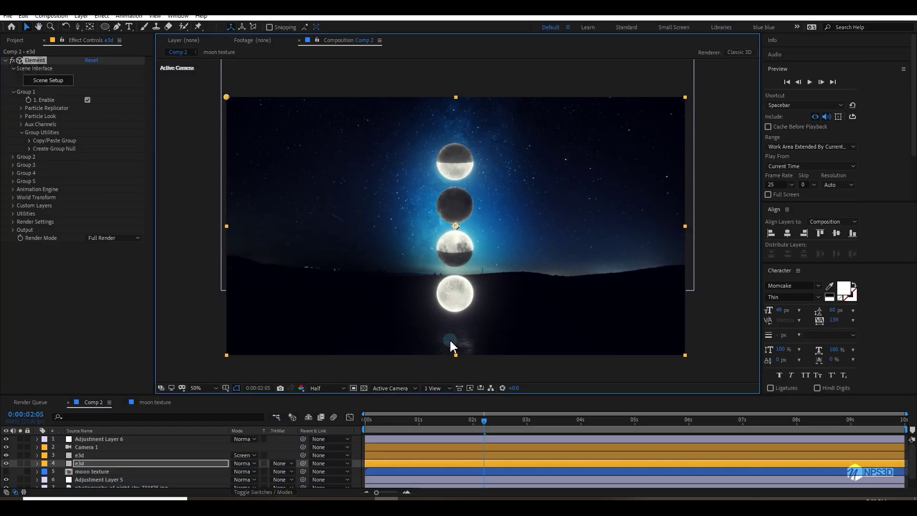
Set the original e3d layer's supersampling to 2 and enable enhanced multisampling
{"action": "left_click", "coordinate": [13, 230]}
{"action": "left_click", "coordinate": [92, 279]}
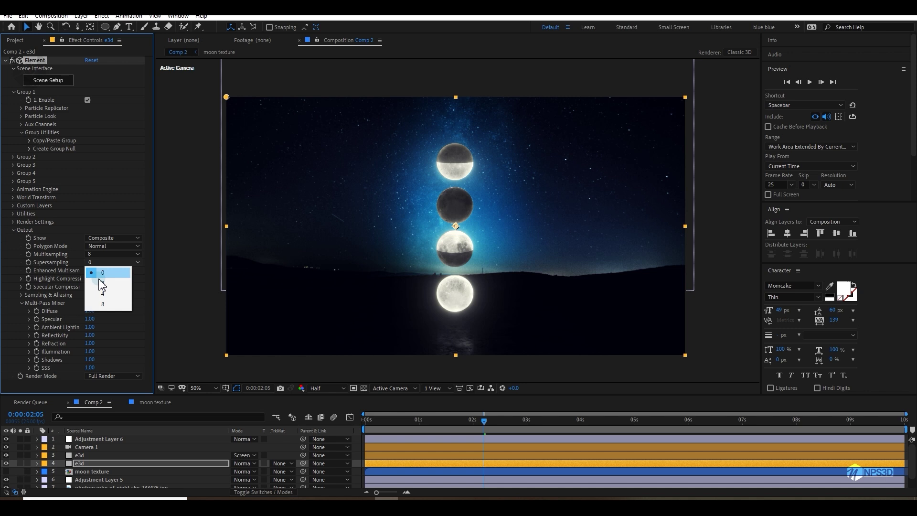
{"action": "left_click", "coordinate": [87, 270]}
{"action": "left_click", "coordinate": [21, 295]}
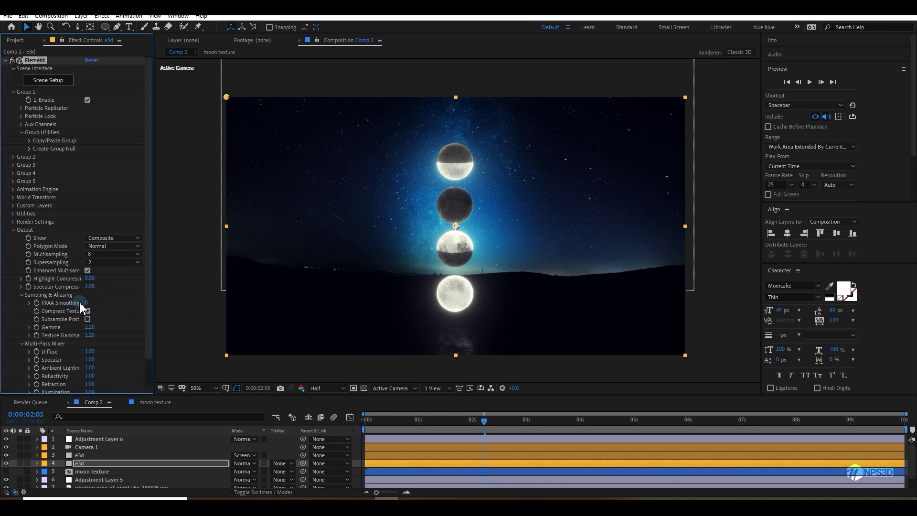
Set supersampling to 2 and enable enhanced multisampling on the glowing e3d layer as well
{"action": "key", "text": "ctrl+Up"}
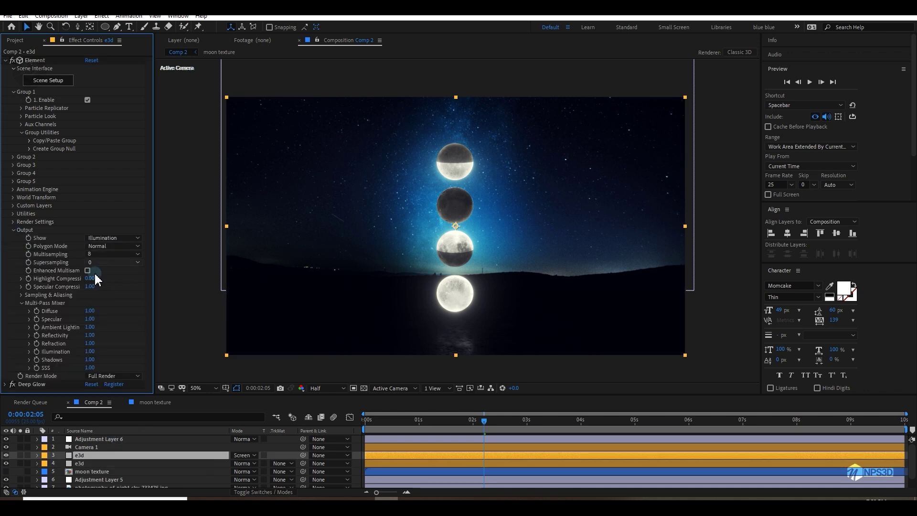
{"action": "left_click", "coordinate": [98, 262]}
{"action": "left_click", "coordinate": [108, 286]}
{"action": "left_click", "coordinate": [88, 271]}
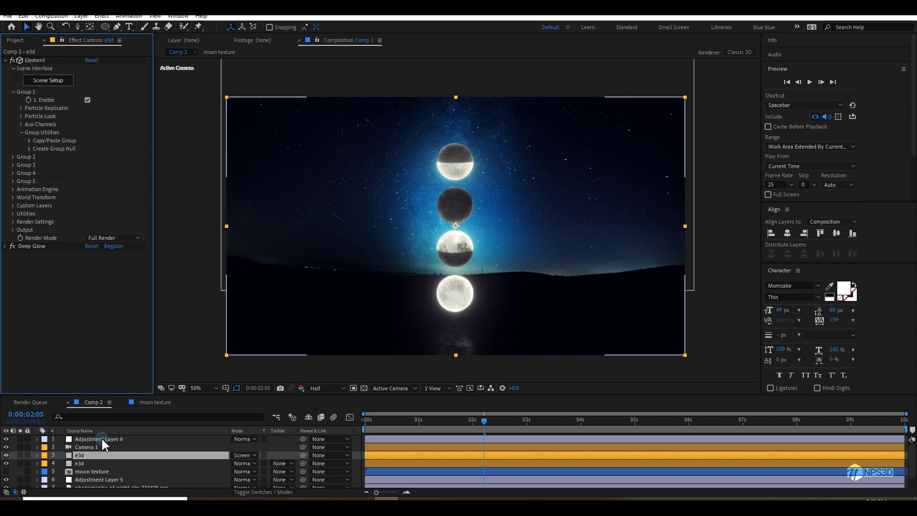
Add another adjustment layer and place it at the top of Comp 2's layer stack
{"action": "key", "text": "grave"}
{"action": "right_click", "coordinate": [147, 408]}
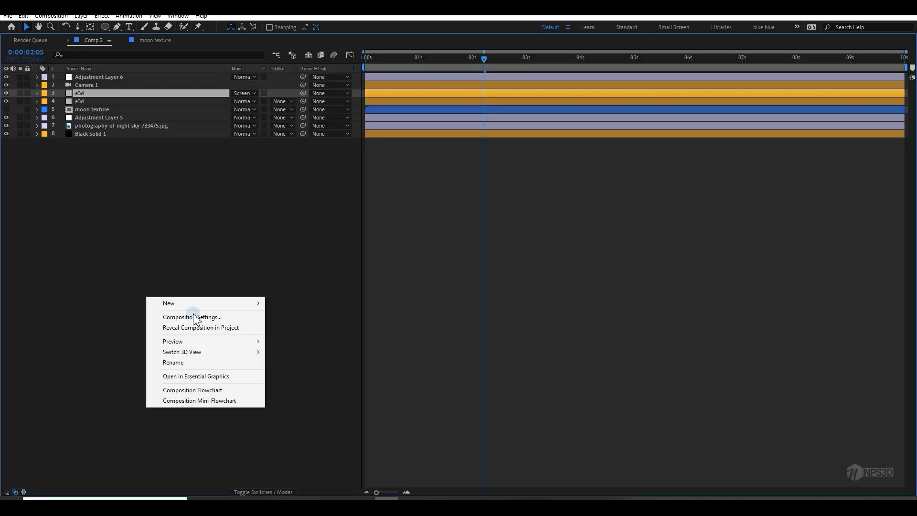
{"action": "mouse_move", "coordinate": [186, 304]}
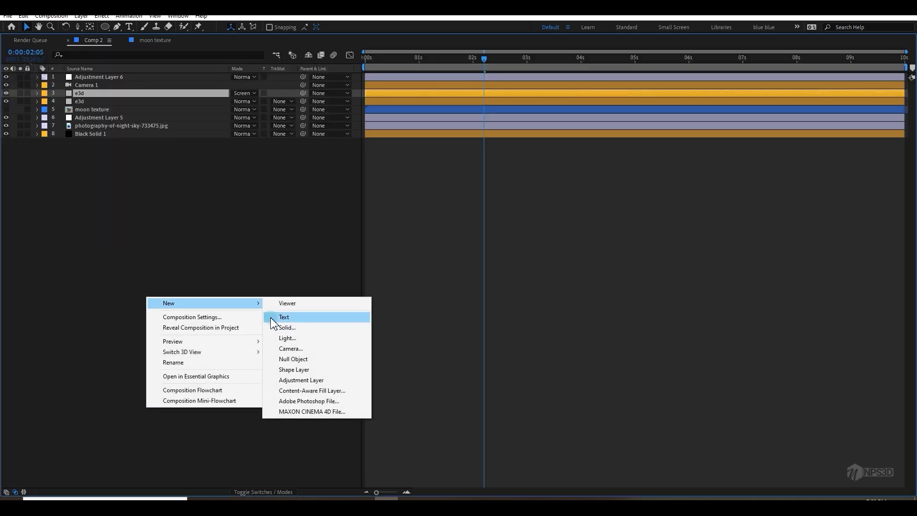
{"action": "left_click", "coordinate": [322, 379]}
{"action": "left_click_drag", "start_coordinate": [103, 96], "coordinate": [135, 77]}
{"action": "key", "text": "grave"}
Apply a Noise effect with 8% noise to the topmost adjustment layer and set the viewer resolution to Full
{"action": "key", "text": "ctrl+space"}
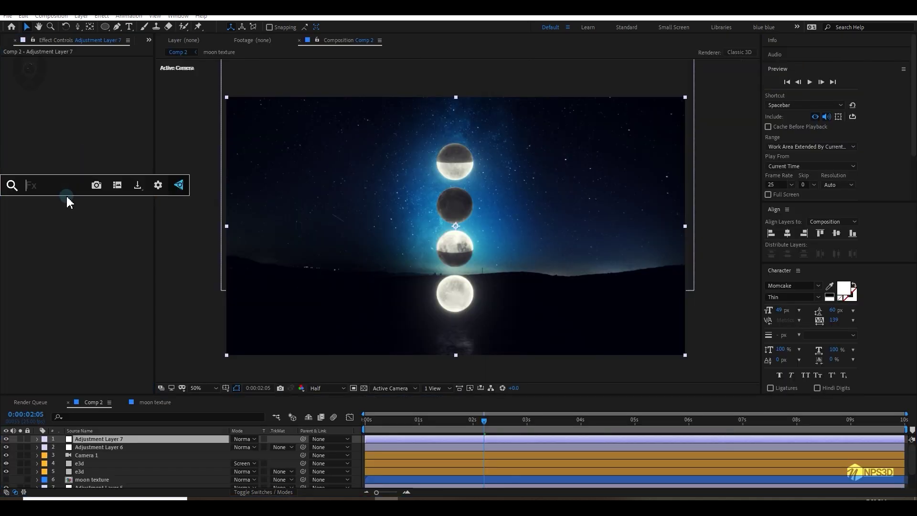
{"action": "type", "text": "noi"}
{"action": "left_click", "coordinate": [72, 214]}
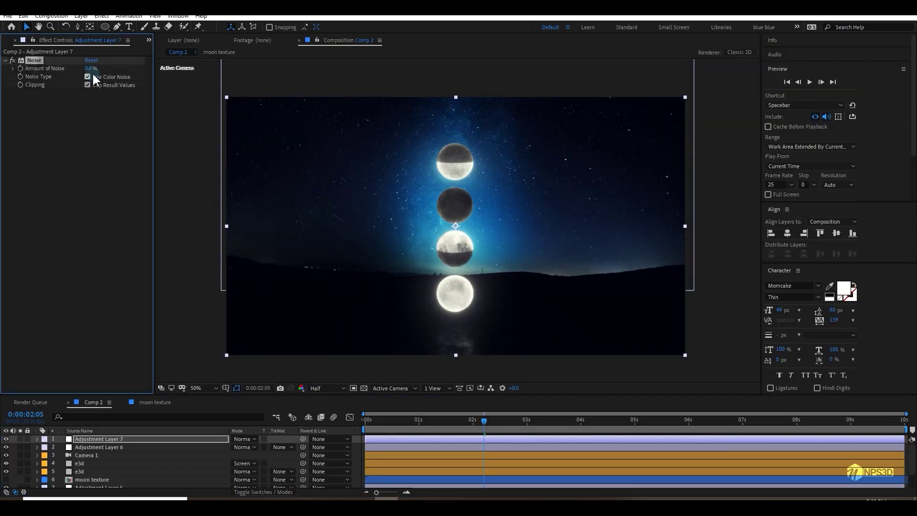
{"action": "type", "text": "8"}
{"action": "left_click", "coordinate": [124, 191]}
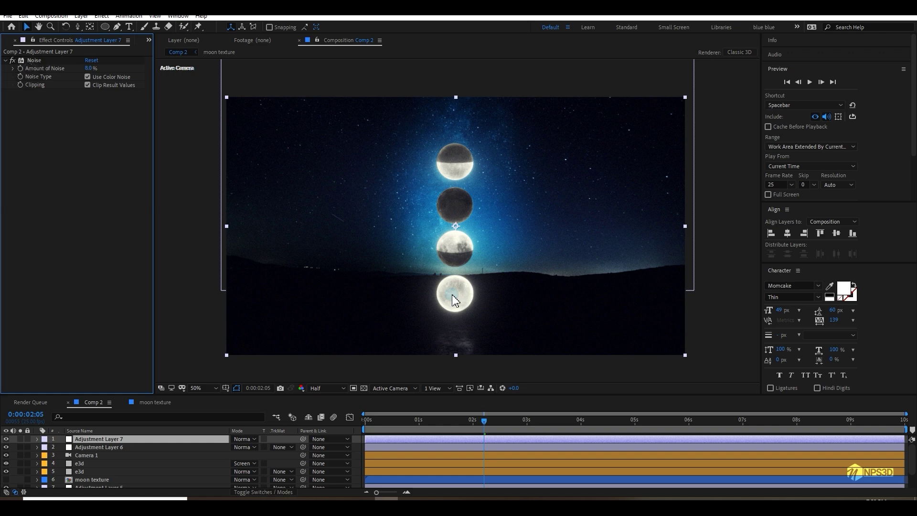
{"action": "left_click", "coordinate": [329, 388]}
{"action": "left_click", "coordinate": [324, 409]}
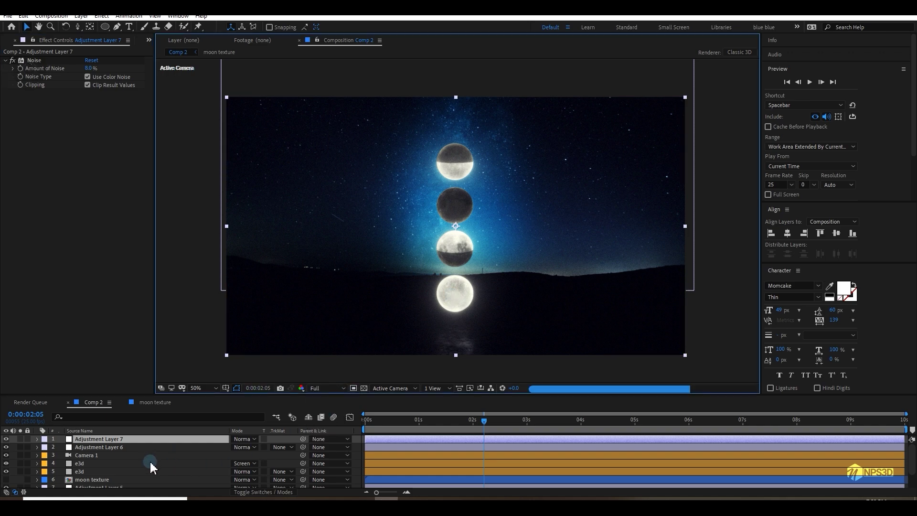